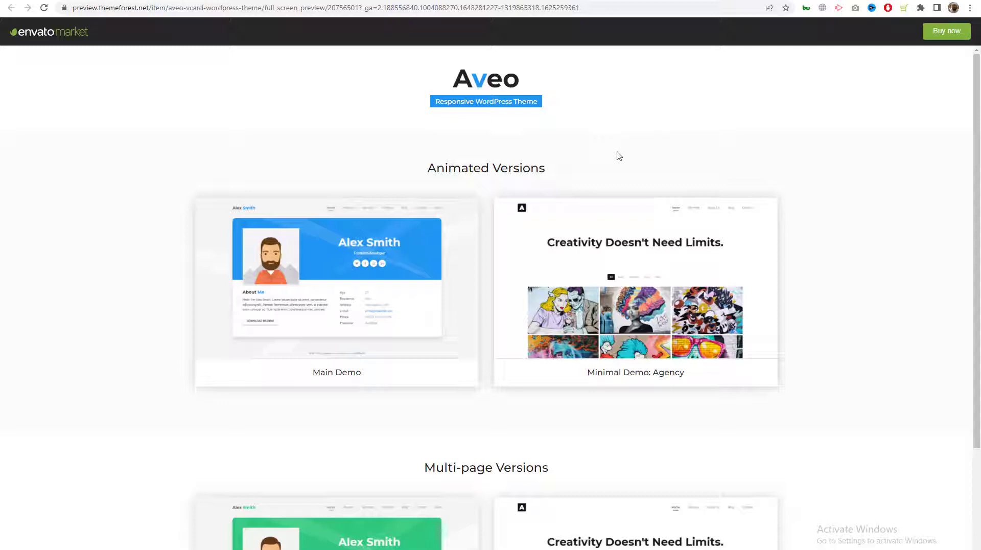
- Open the Aveo theme's Main Demo from its ThemeForest preview page
mouse_move(421, 251)
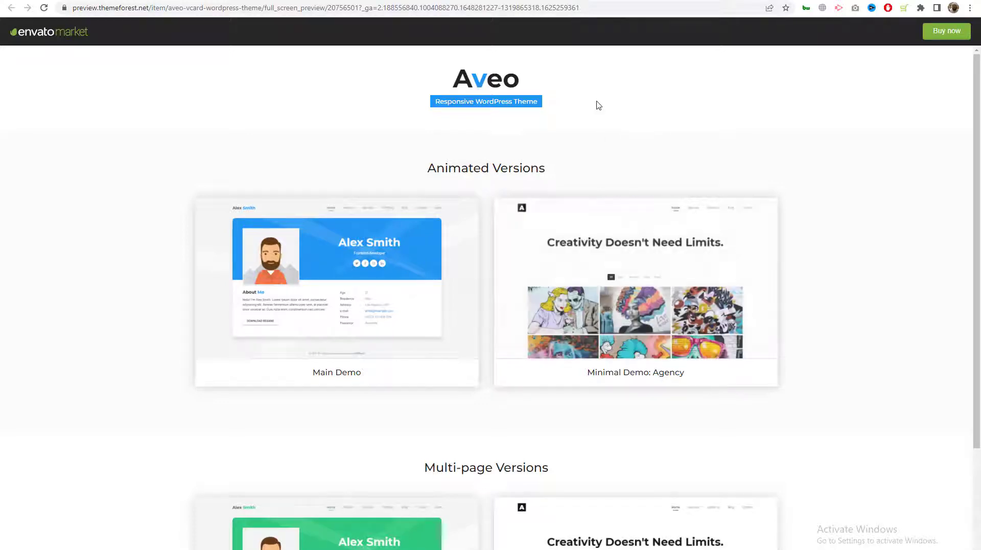
mouse_move(400, 335)
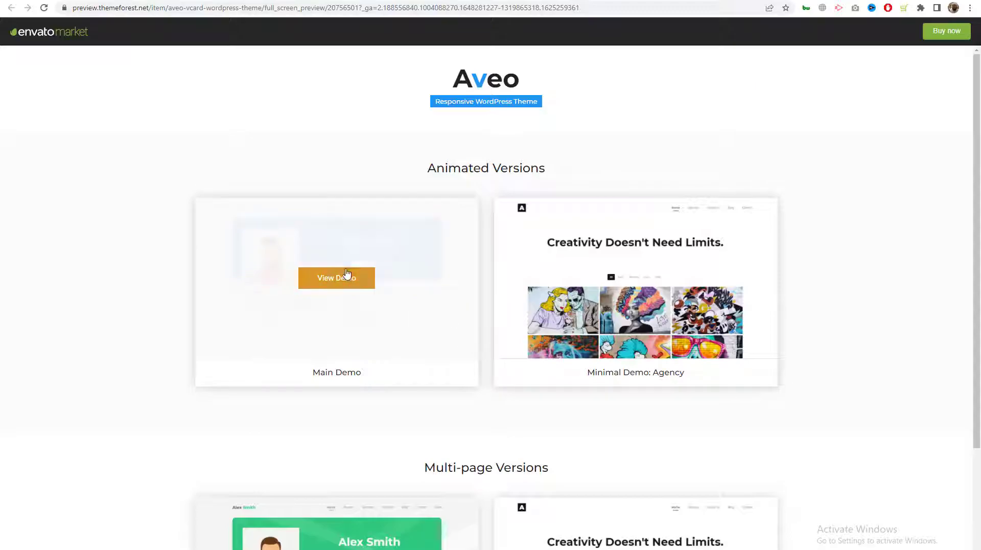
click(349, 292)
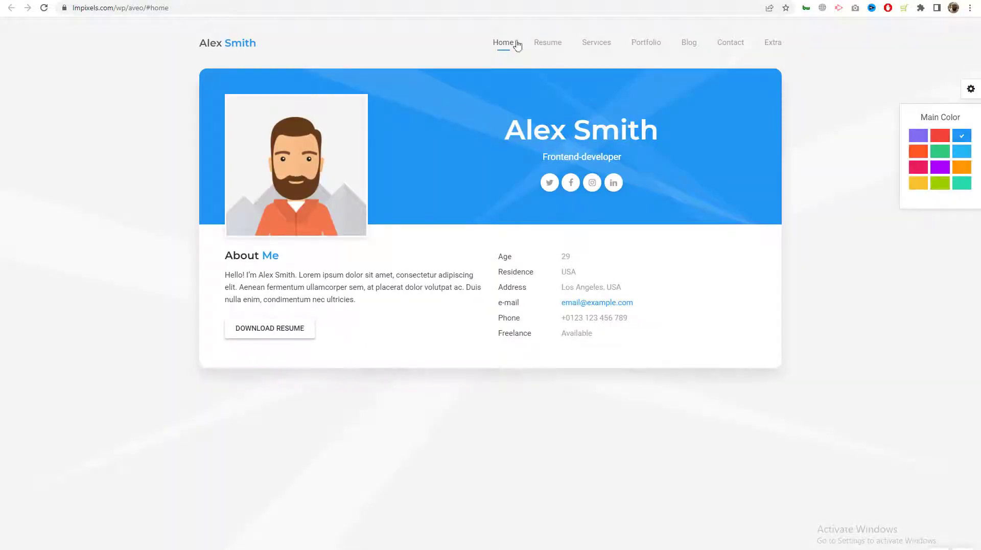
- Browse the Aveo demo's Resume and Services sections, scrolling down to Pricing and back
click(545, 40)
click(604, 46)
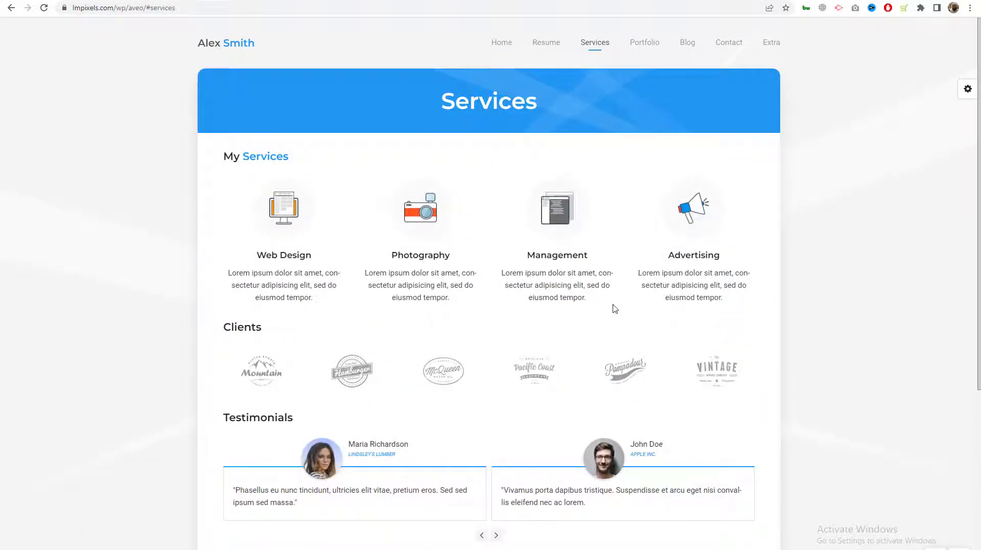
scroll(555, 304, down, 5)
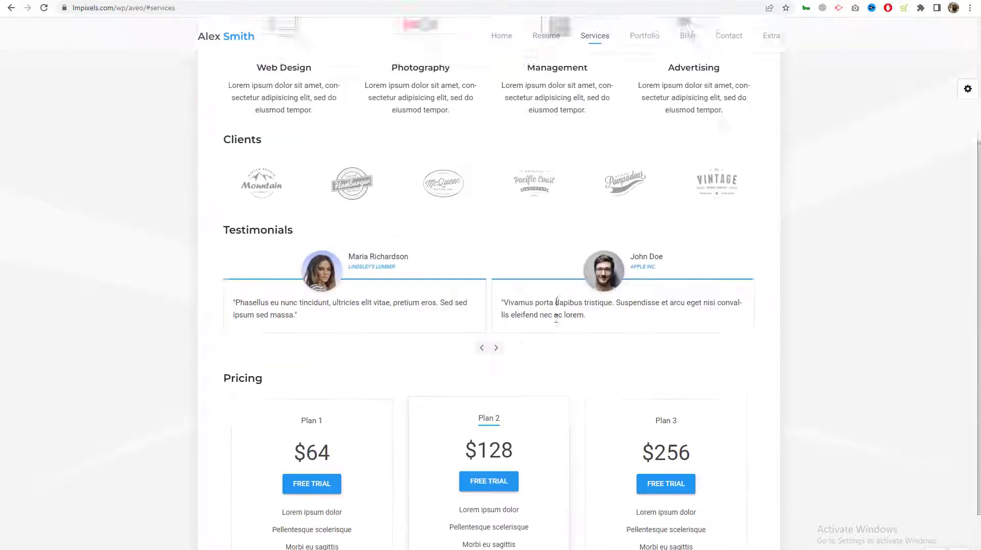
scroll(555, 305, up, 5)
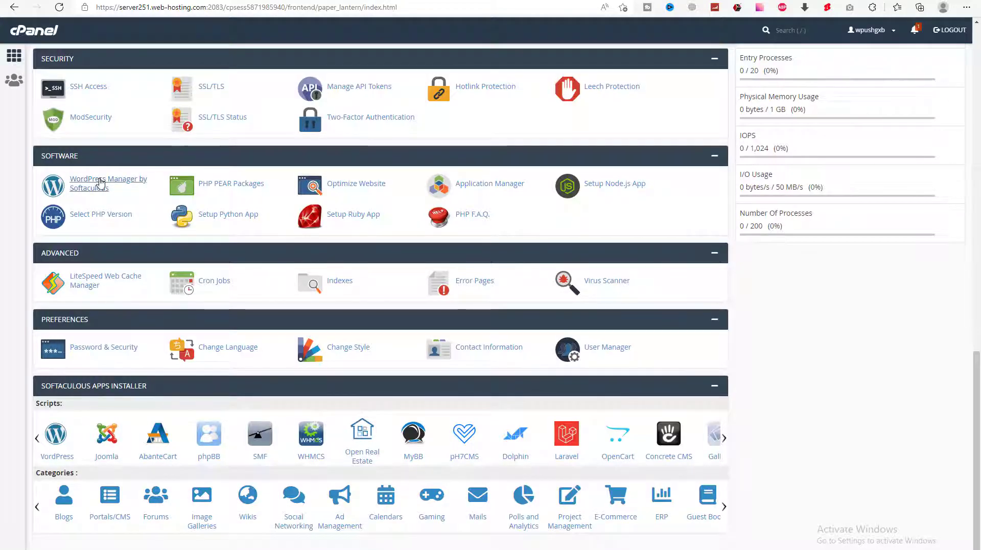
- Review the wpustaad.com installation in WordPress Manager by Softaculous, then return to cPanel home
click(102, 184)
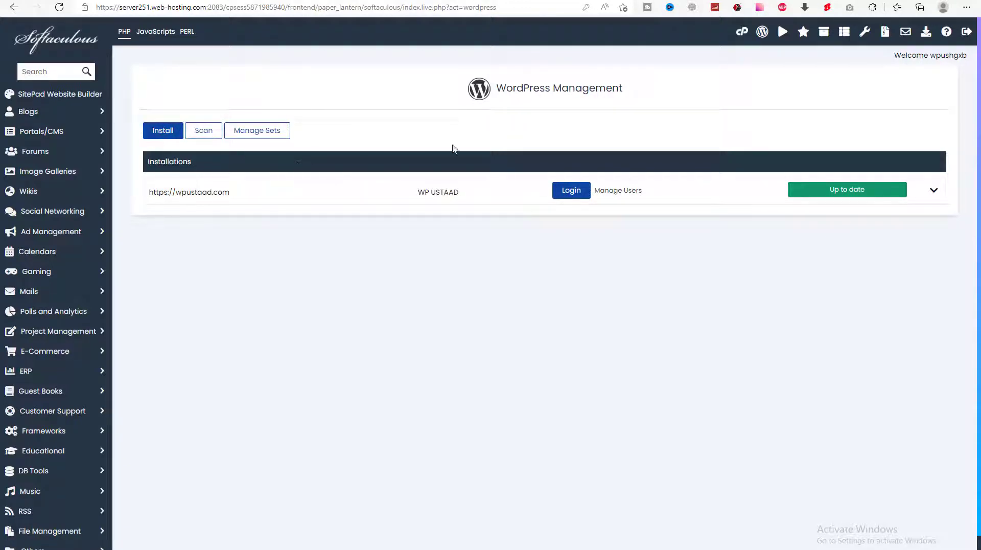
click(12, 8)
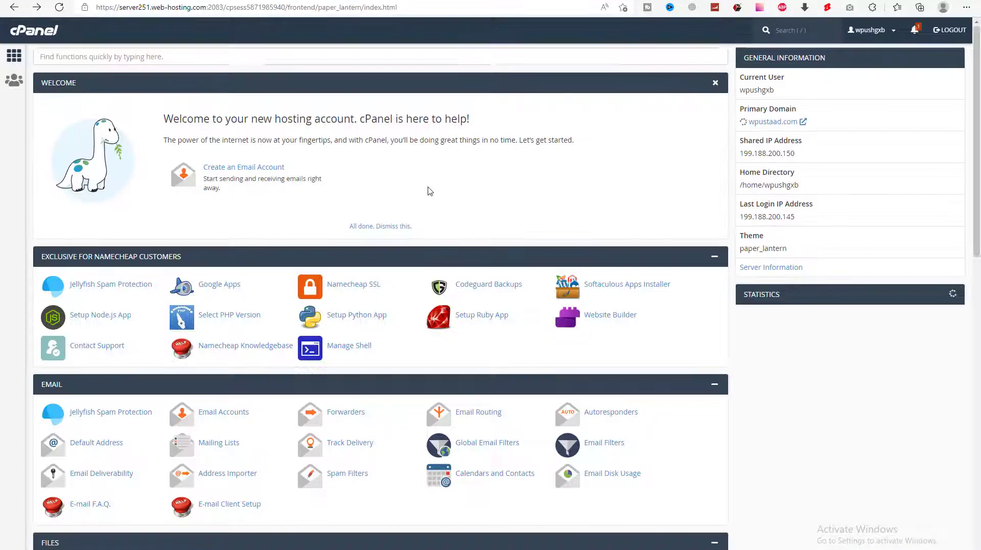
- Bookmark the cPanel home page in the browser favourites
scroll(427, 189, down, 5)
key(ctrl+d)
text(do)
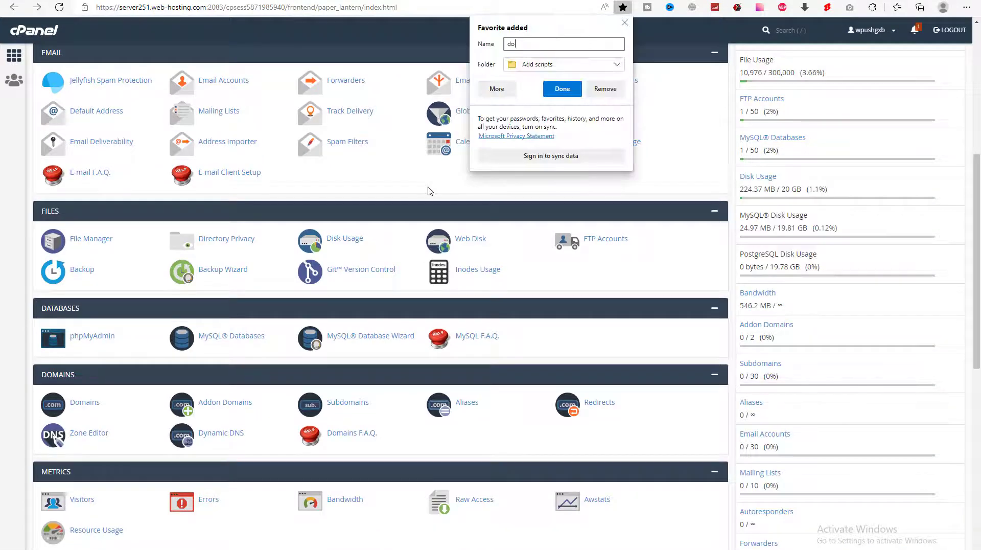
key(Return)
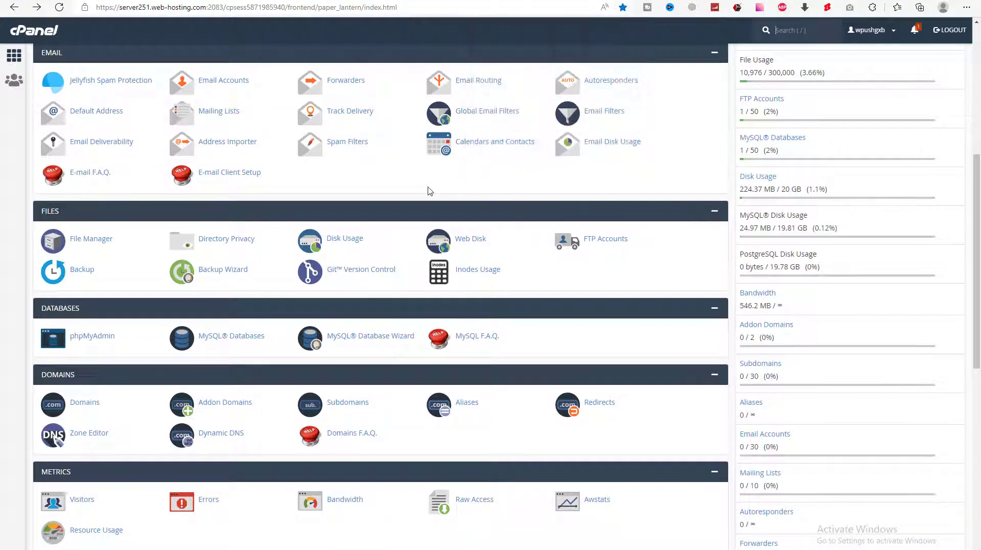
key(ctrl+d)
text(oa)
key(Return)
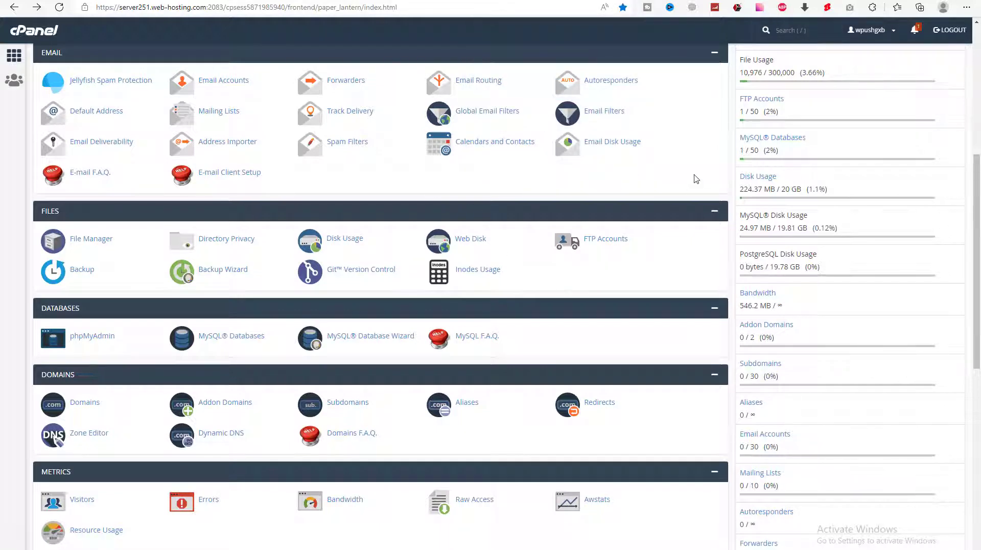
- Search the cPanel home for 'domain' and go to the Subdomains tool
key(ctrl+f)
text(domain)
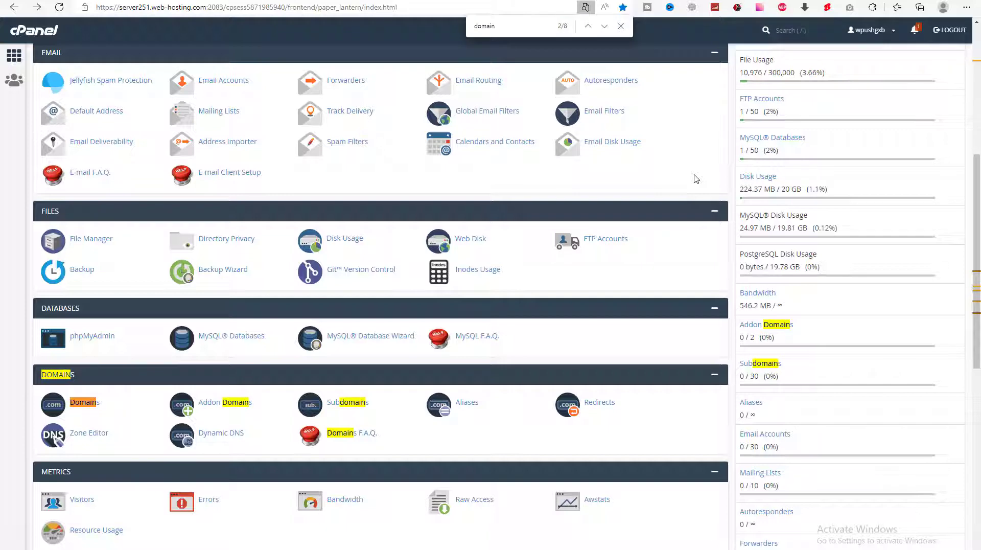
click(344, 402)
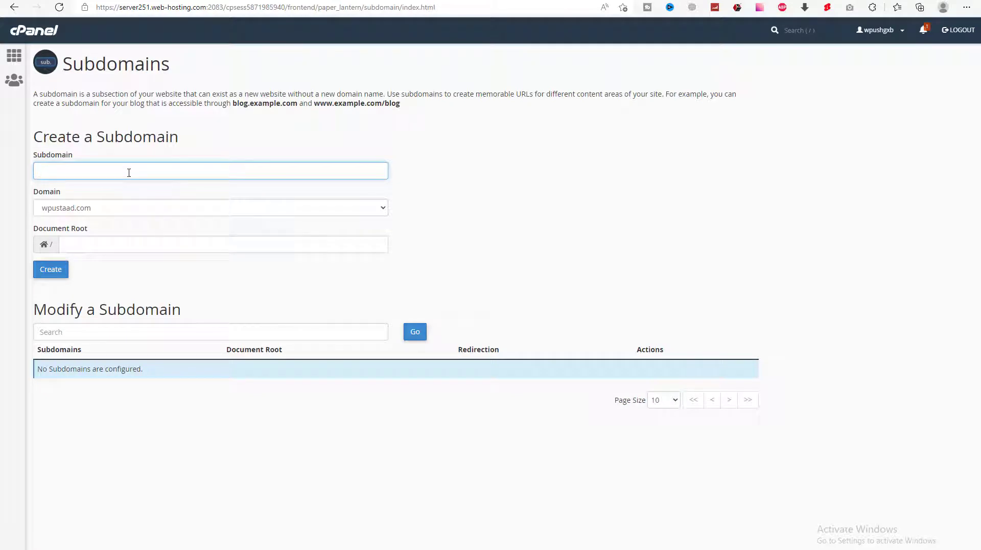
- Create the subdomain 'cv' under the wpustaad.com domain
key(Tab)
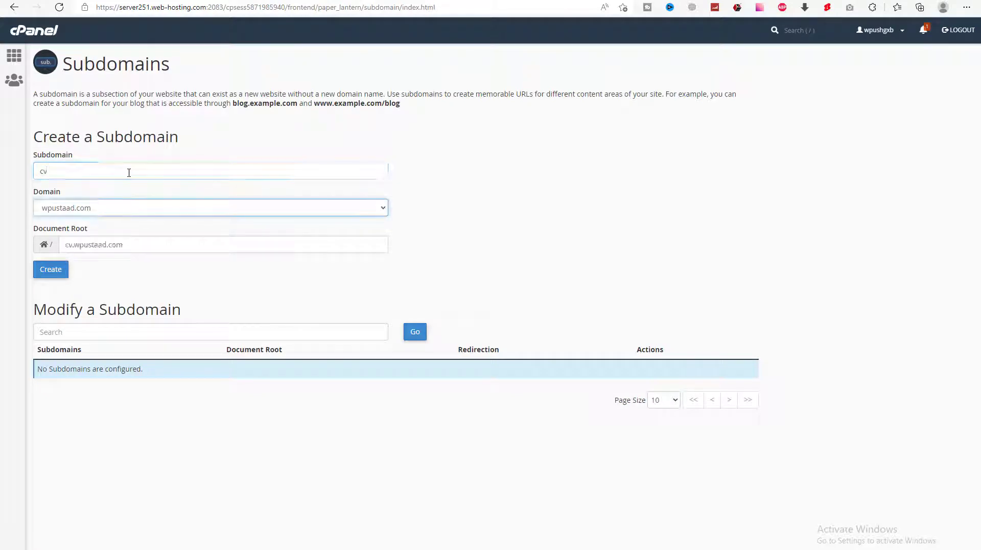
click(156, 284)
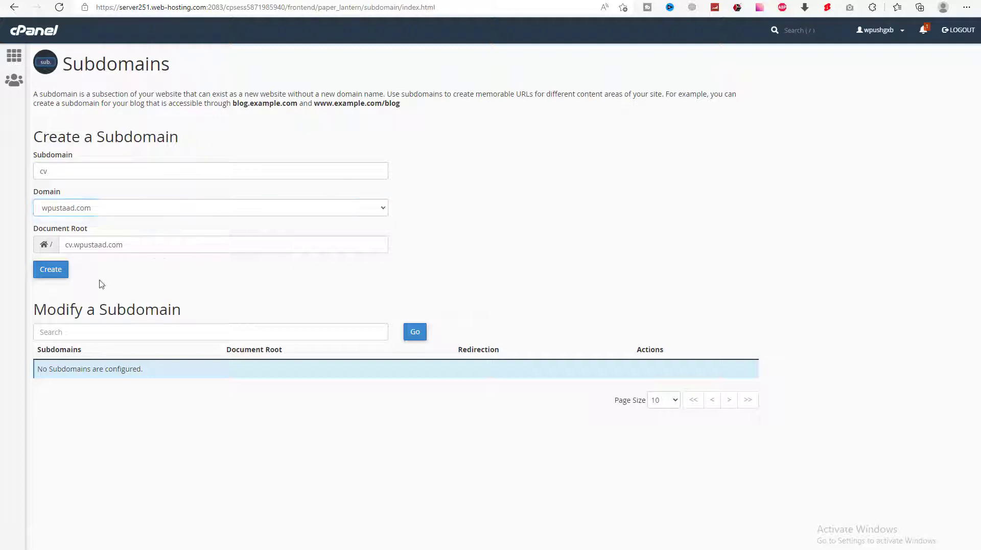
click(60, 276)
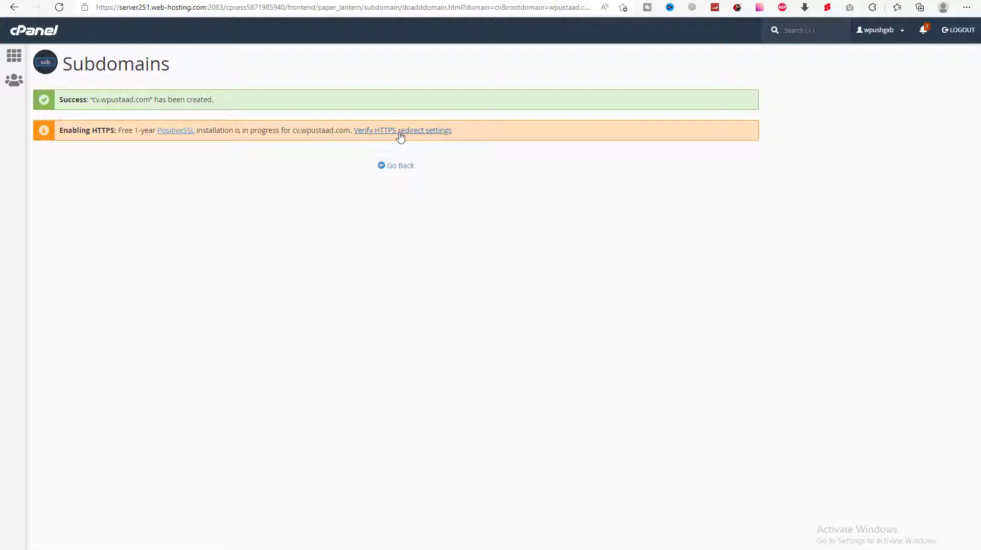
- Check the HTTPS redirect settings for cv.wpustaad.com, then reopen WordPress Manager from cPanel home
click(400, 134)
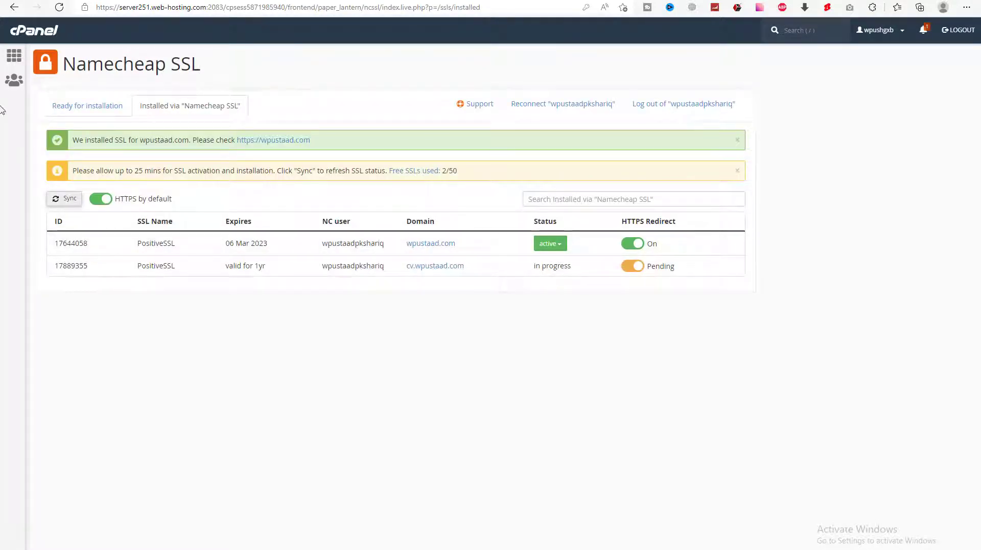
click(46, 31)
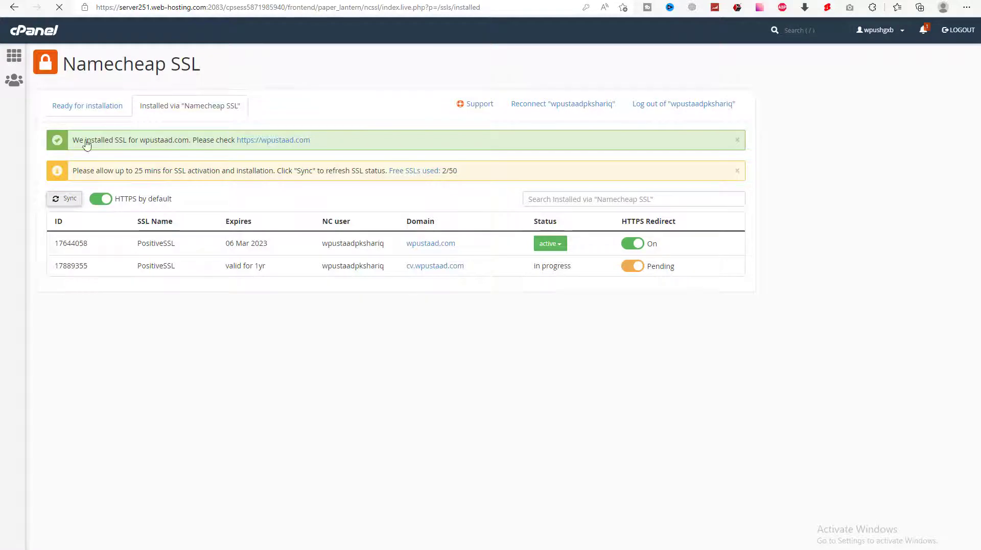
middle_click(276, 293)
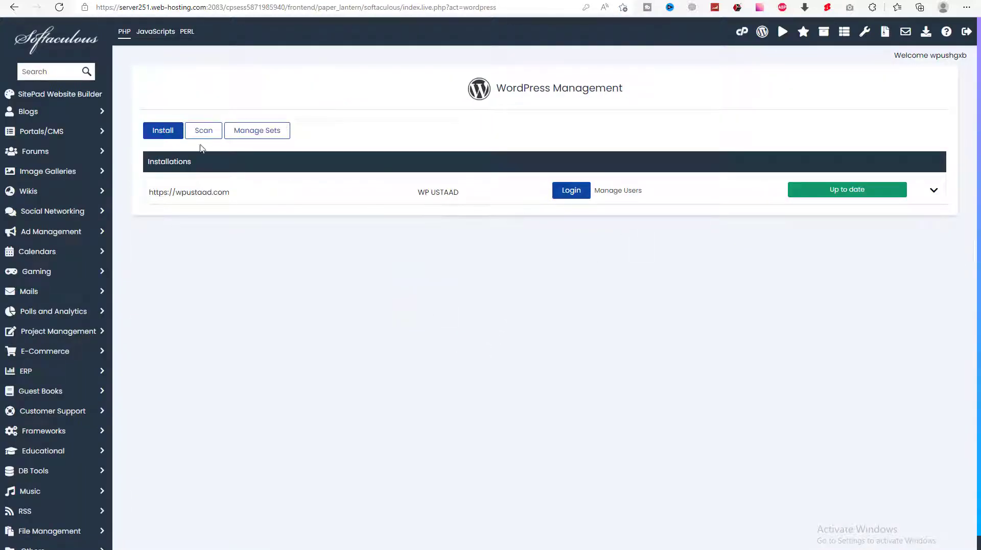
click(163, 131)
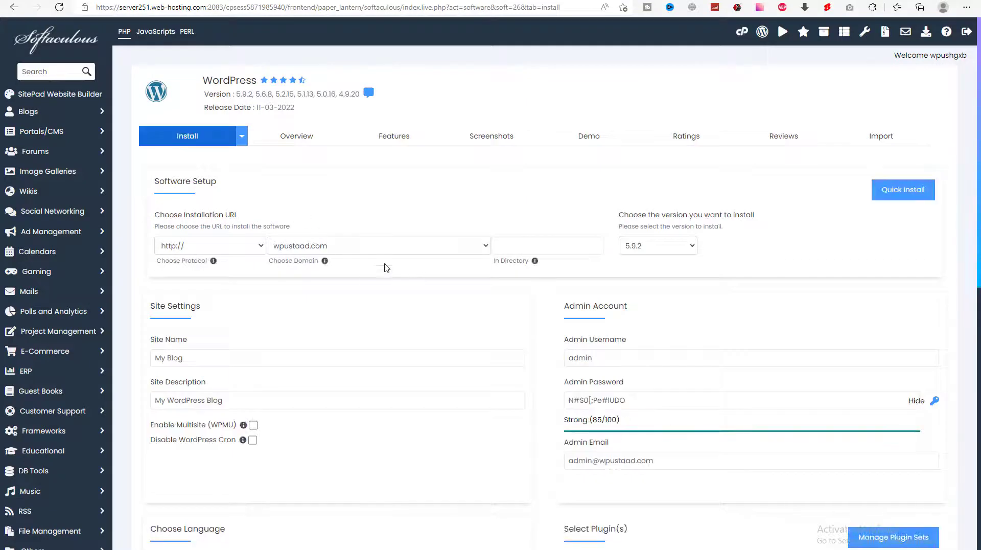
click(373, 252)
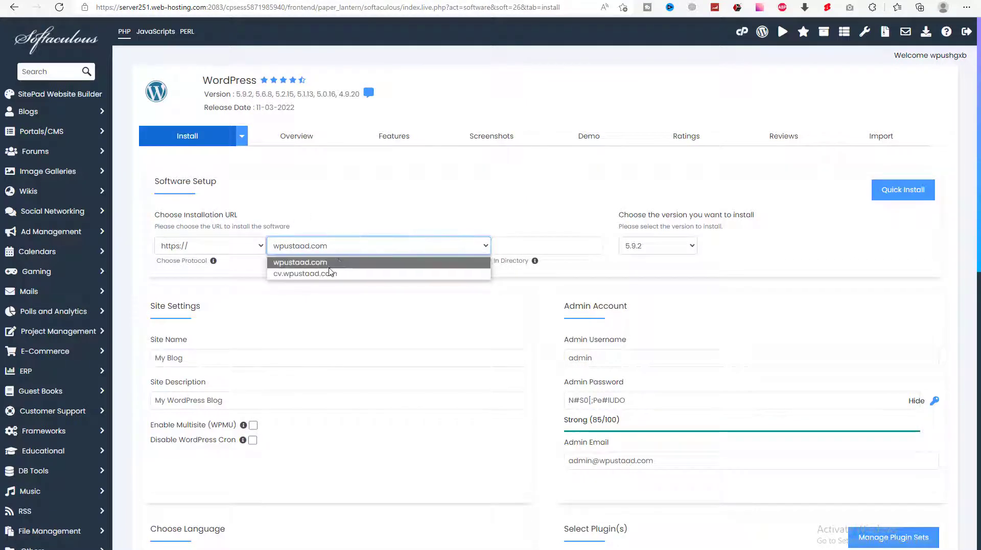
click(381, 272)
click(227, 251)
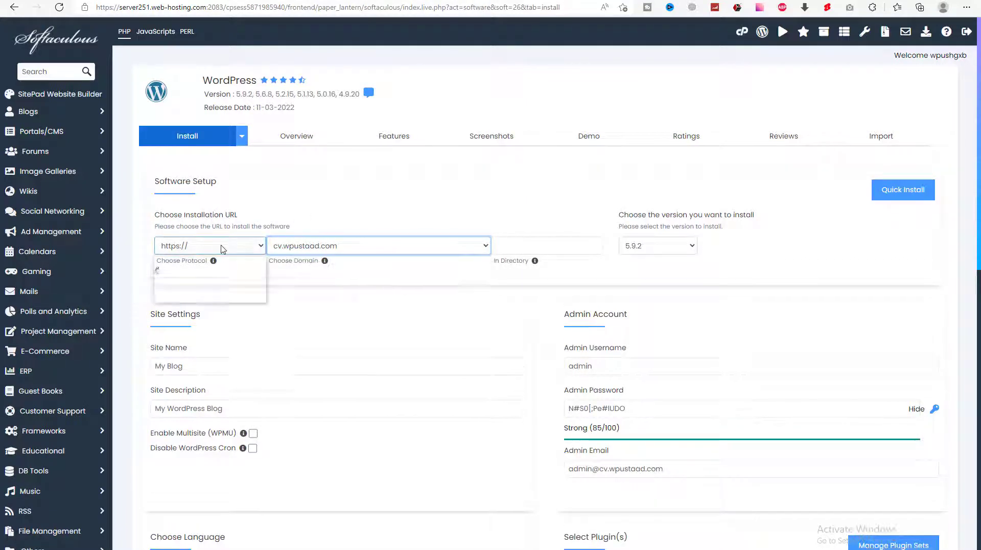
click(204, 278)
click(546, 245)
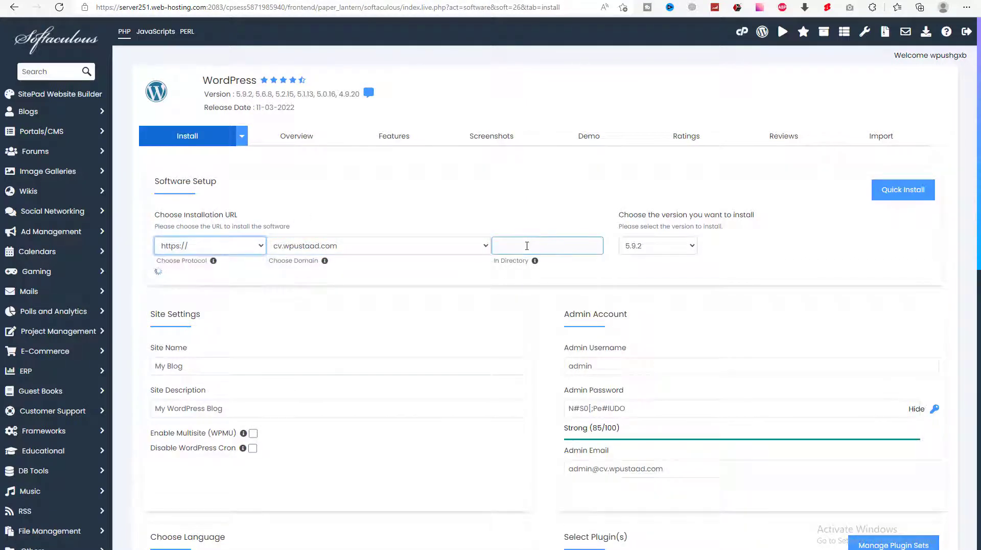
click(646, 244)
click(646, 245)
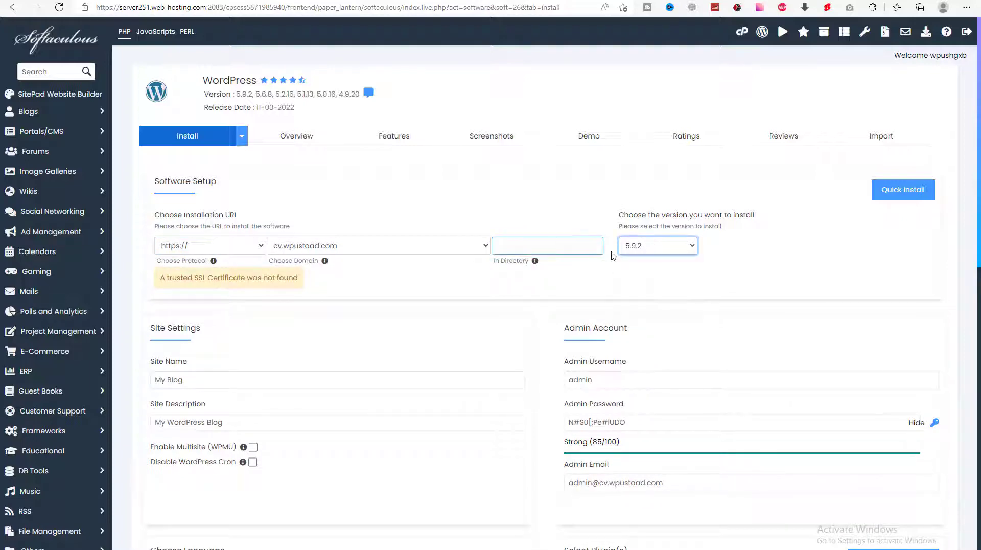
click(646, 246)
click(632, 246)
- Enter 'admin' in the admin account section and paste into the password field
scroll(503, 266, down, 5)
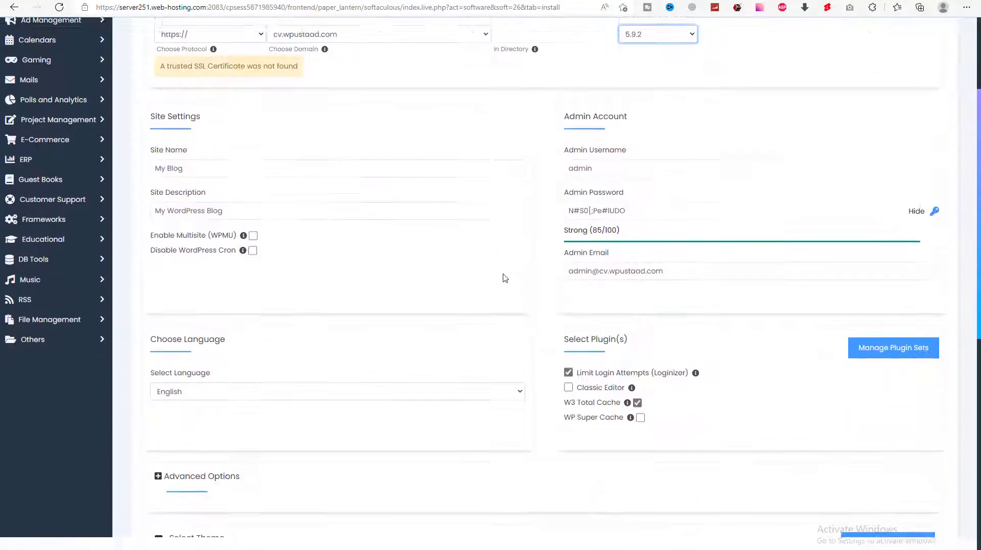
drag(595, 157, 558, 162)
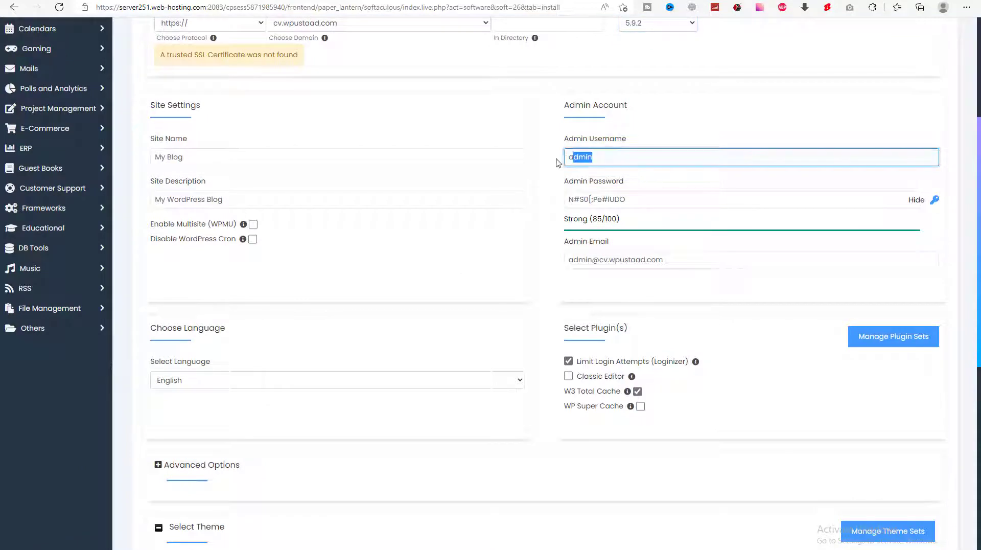
key(Tab)
text(admin)
click(624, 192)
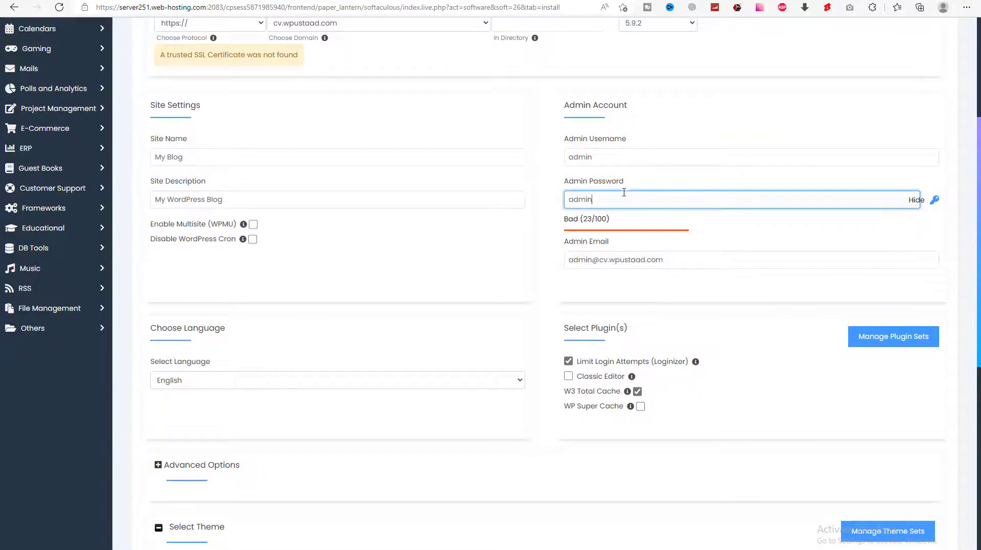
scroll(516, 215, up, 2)
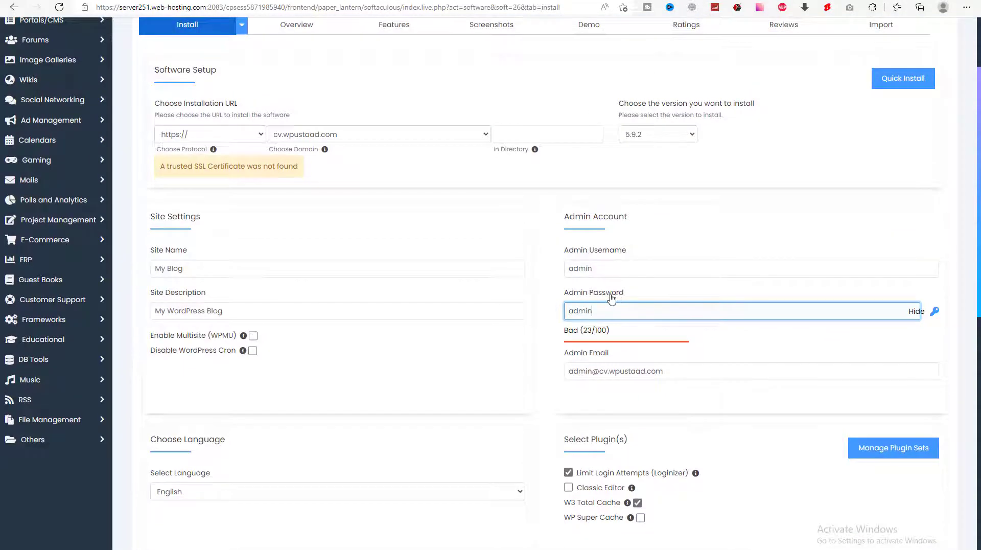
key(ctrl+v)
- Generate a strong random admin password and paste it into the Notepad work notes
click(649, 315)
key(ctrl+a)
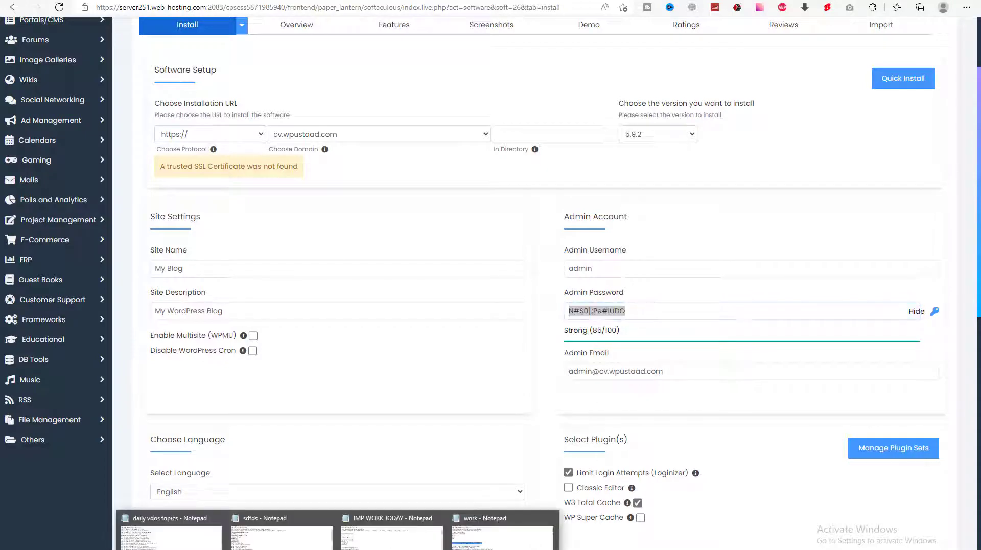
click(368, 532)
click(346, 351)
key(ctrl+v)
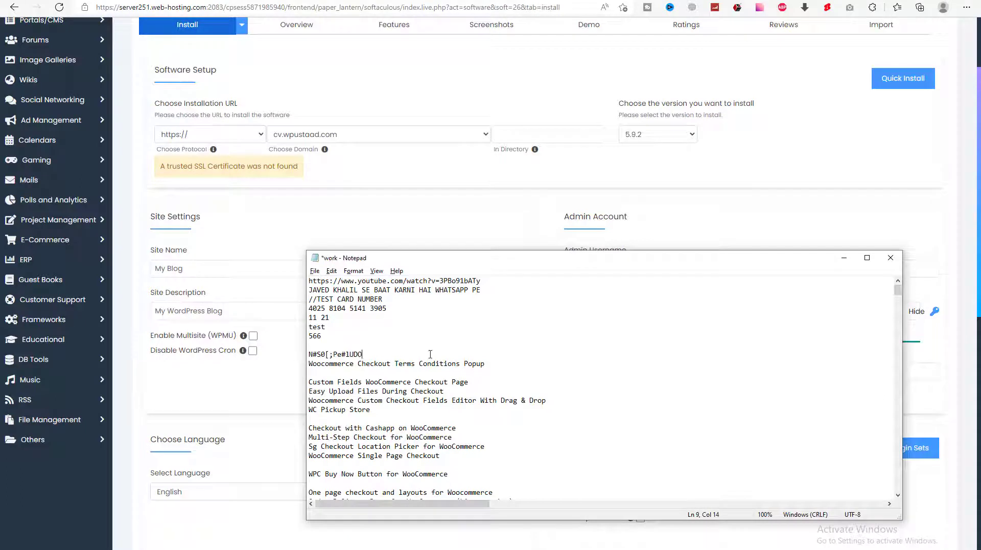
click(844, 257)
click(627, 265)
double_click(626, 265)
click(623, 272)
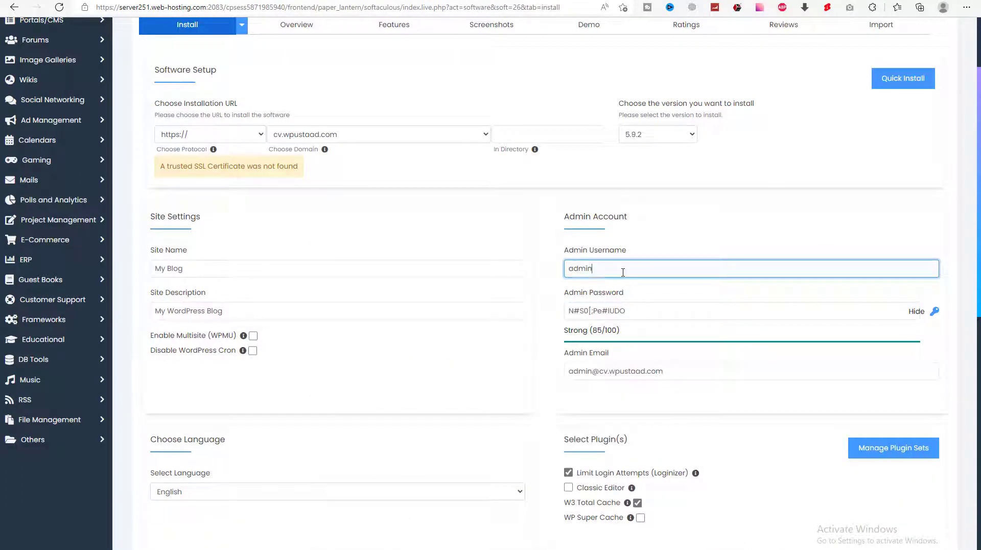
key(ctrl+a)
key(ctrl+c)
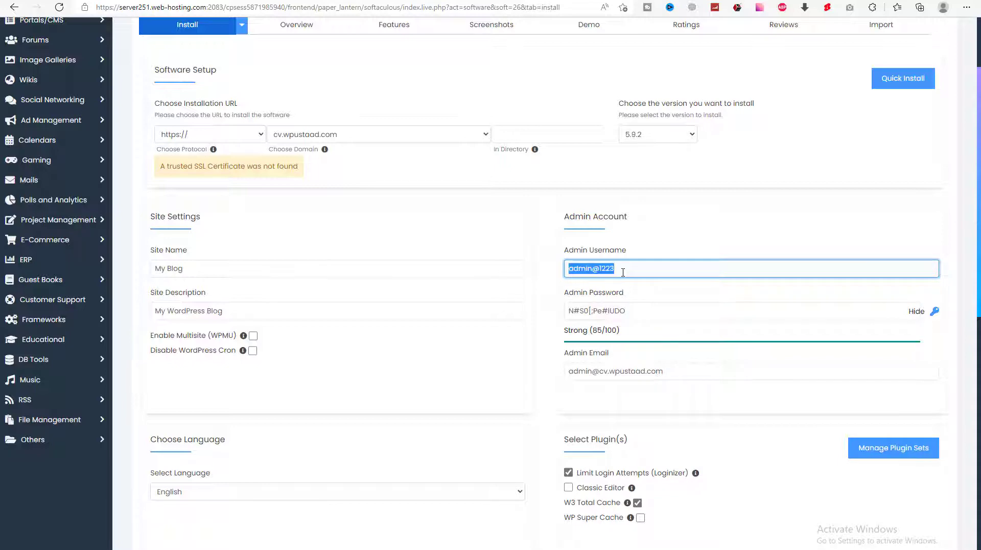
- Paste the admin username into the Notepad notes above the password, separated by blank lines
key(alt+Tab)
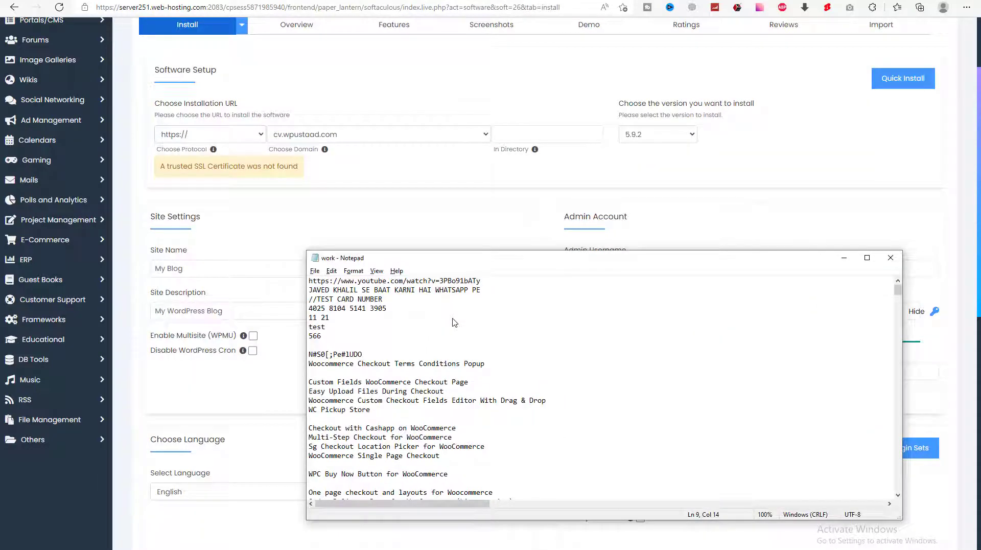
key(Up)
key(ctrl+v)
key(Up)
key(Home)
key(Return)
key(Down)
key(Down)
key(Return)
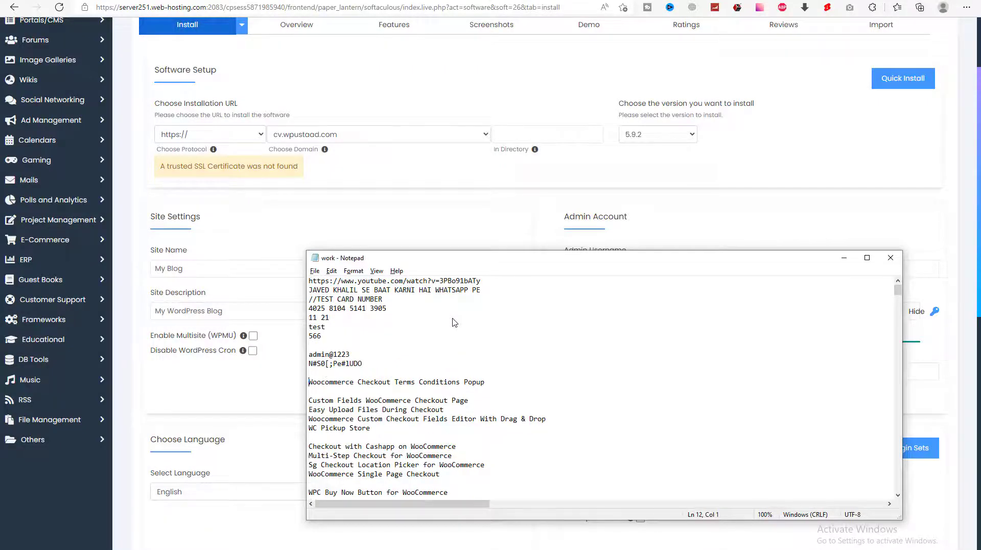
key(alt+Tab)
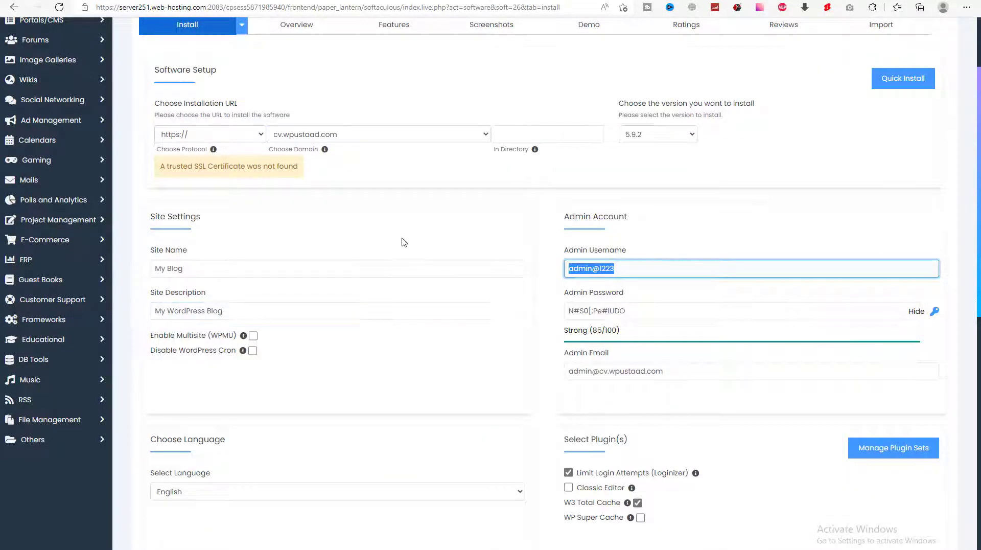
- Set the Site Name to 'MY RESUME CV', leaving the site description unchanged
click(329, 286)
triple_click(327, 269)
text(MY RESUME CV)
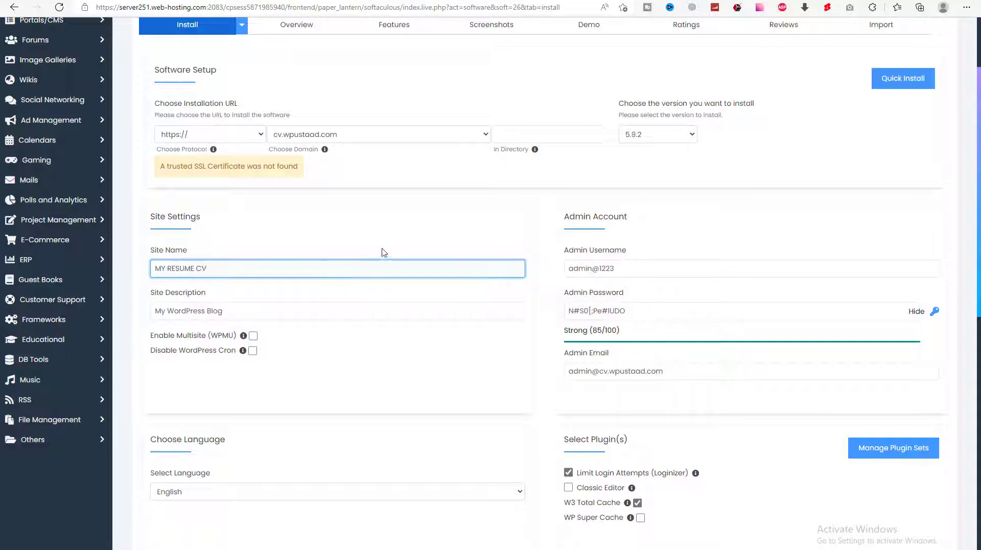
click(383, 233)
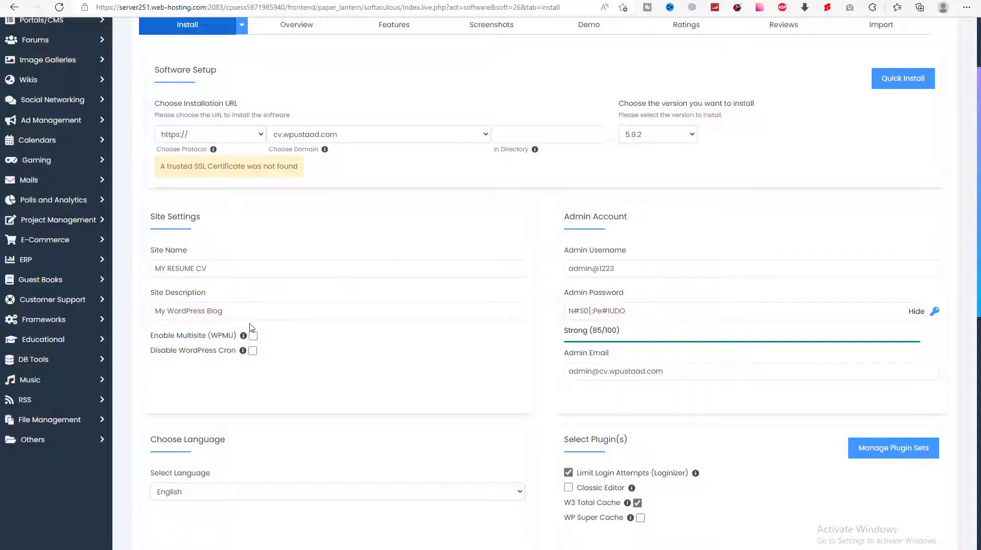
click(272, 310)
scroll(405, 319, down, 1)
click(405, 319)
scroll(454, 320, down, 3)
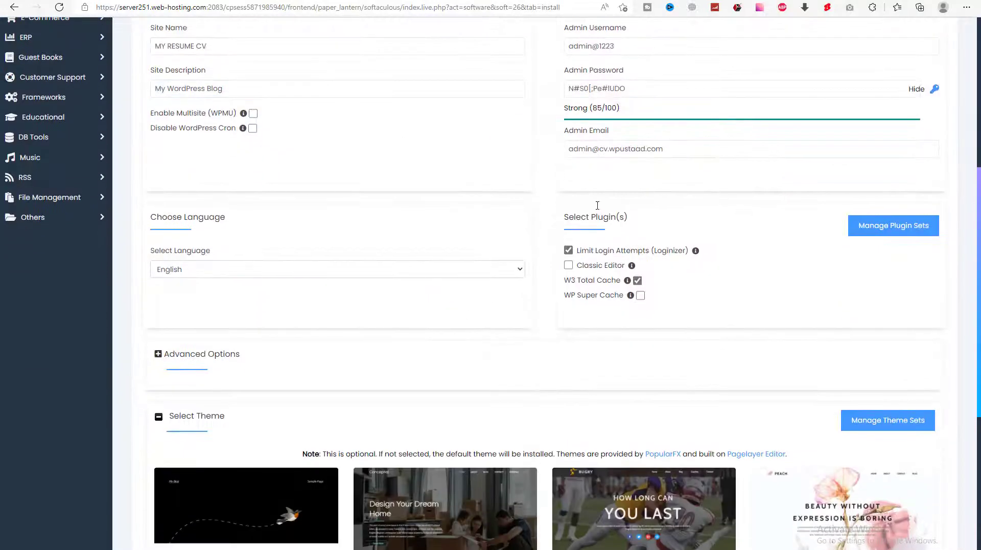
- Replace the admin email with your own Gmail address and untick Limit Login Attempts (Loginizer)
drag(679, 147, 526, 148)
scroll(521, 229, up, 2)
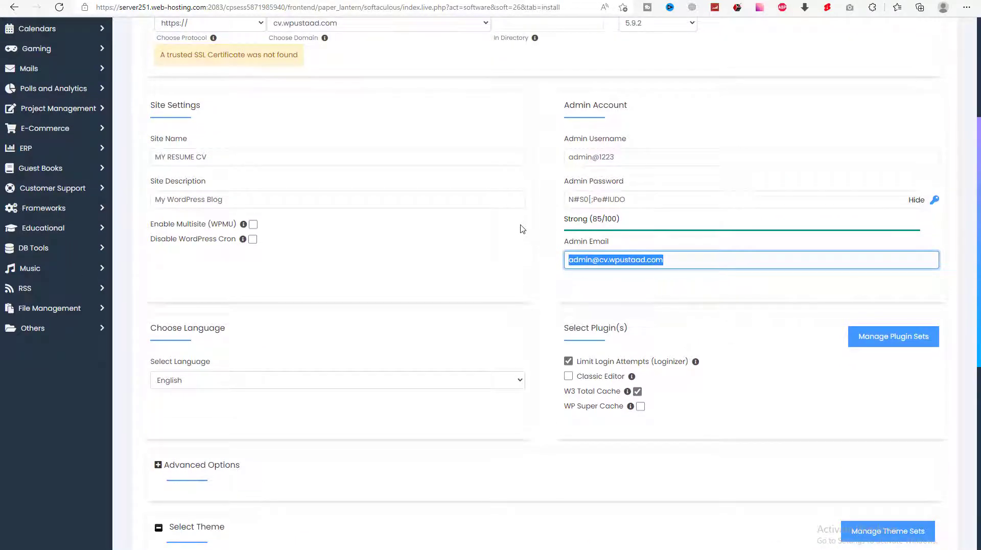
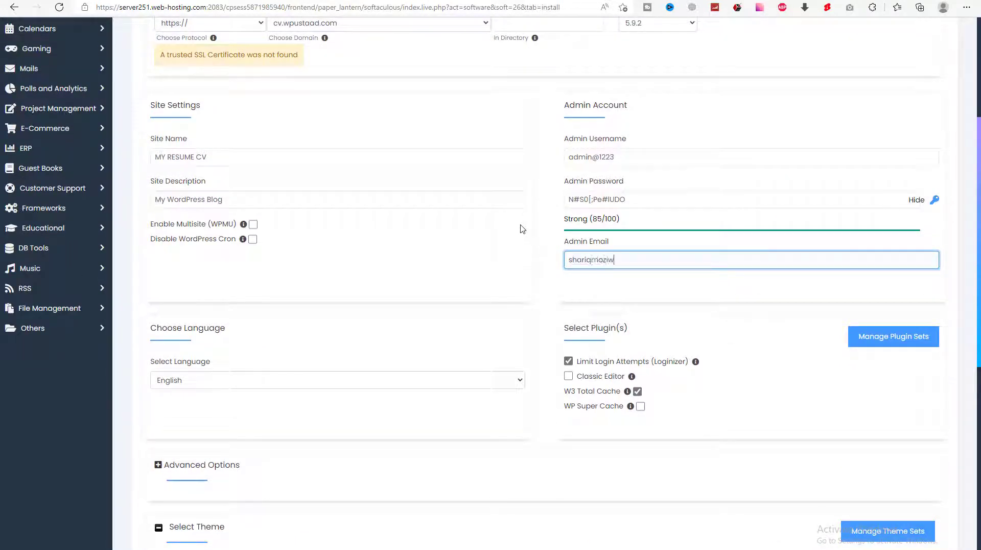
key(ctrl+a)
click(613, 291)
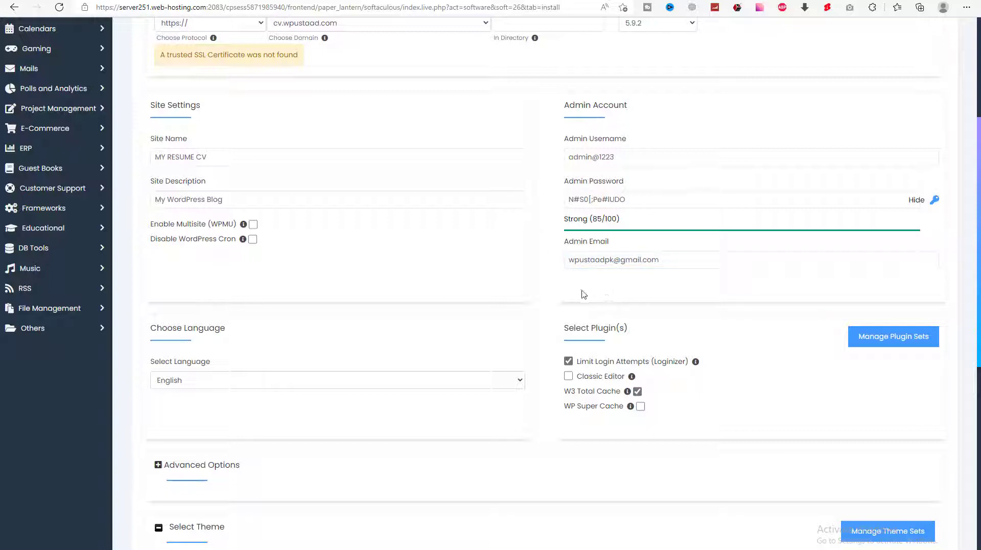
click(589, 255)
click(600, 302)
- Enter a Gmail address in 'Email installation details to' and start the WordPress install
scroll(313, 344, down, 5)
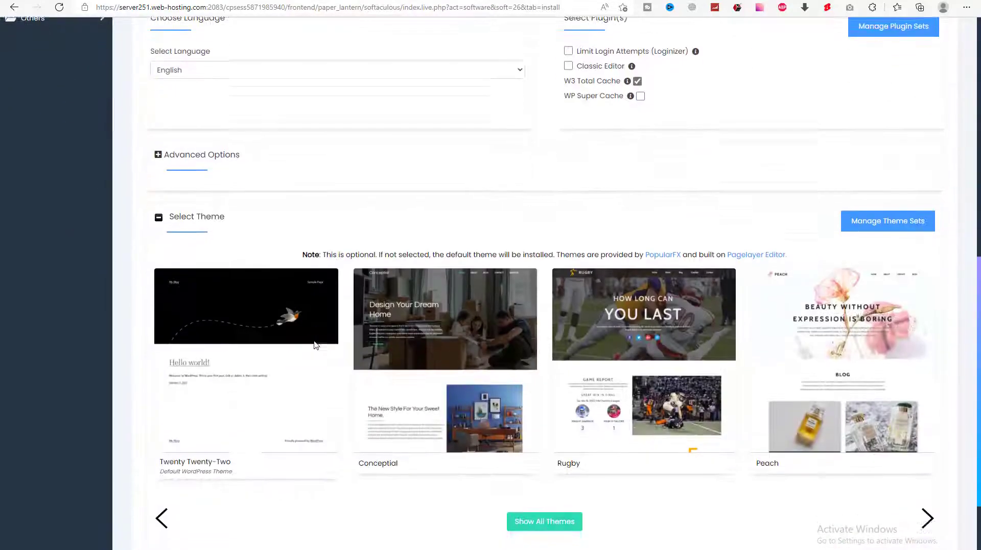
scroll(314, 345, up, 10)
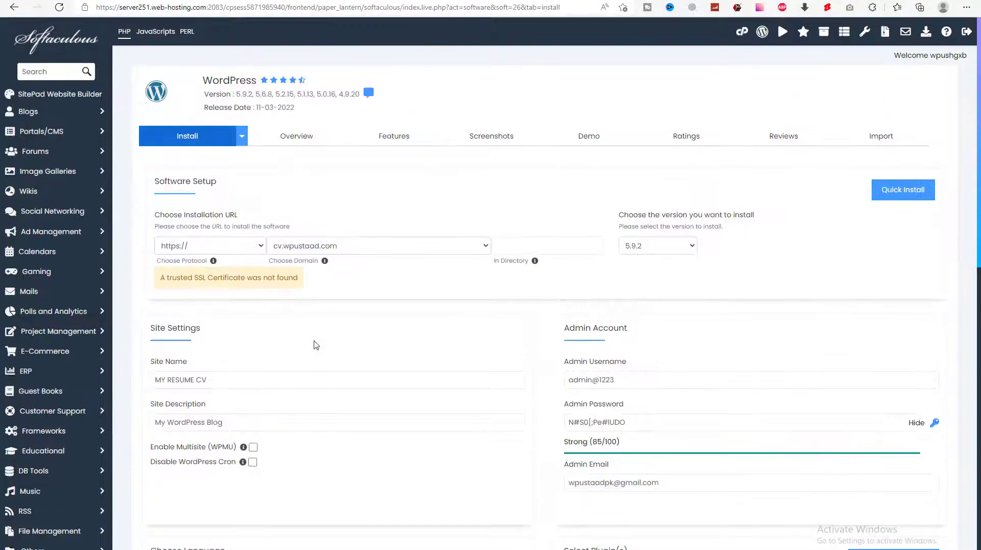
scroll(316, 345, down, 10)
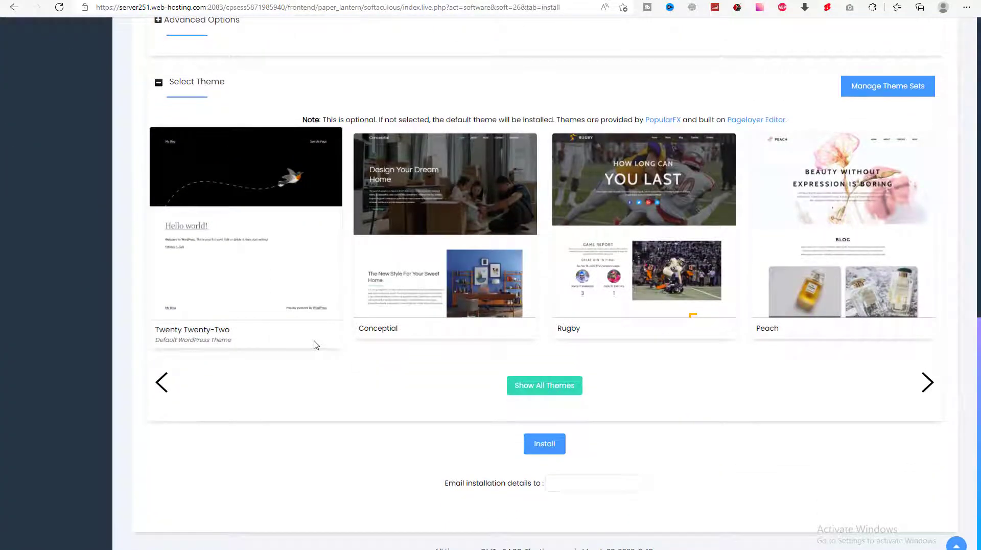
click(565, 483)
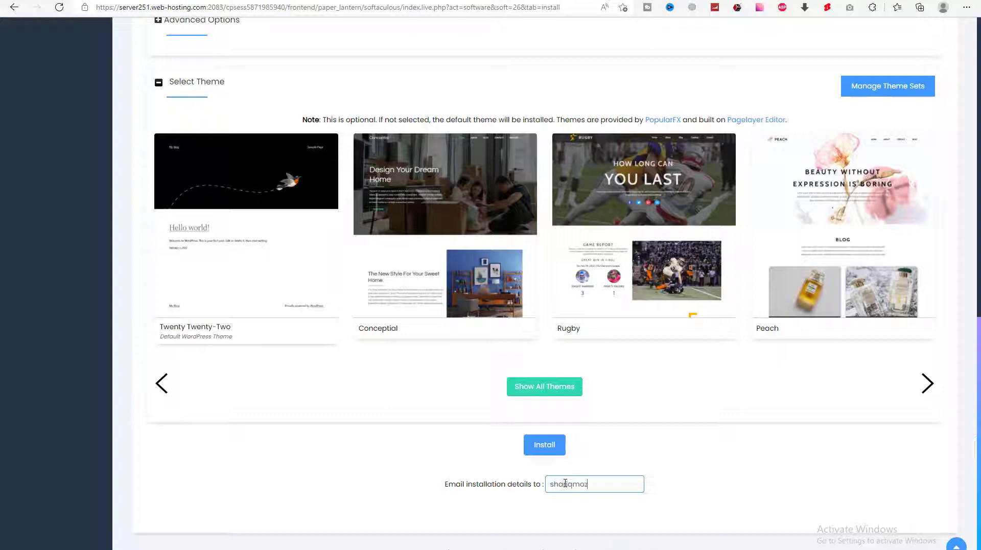
text(m)
scroll(623, 450, up, 9)
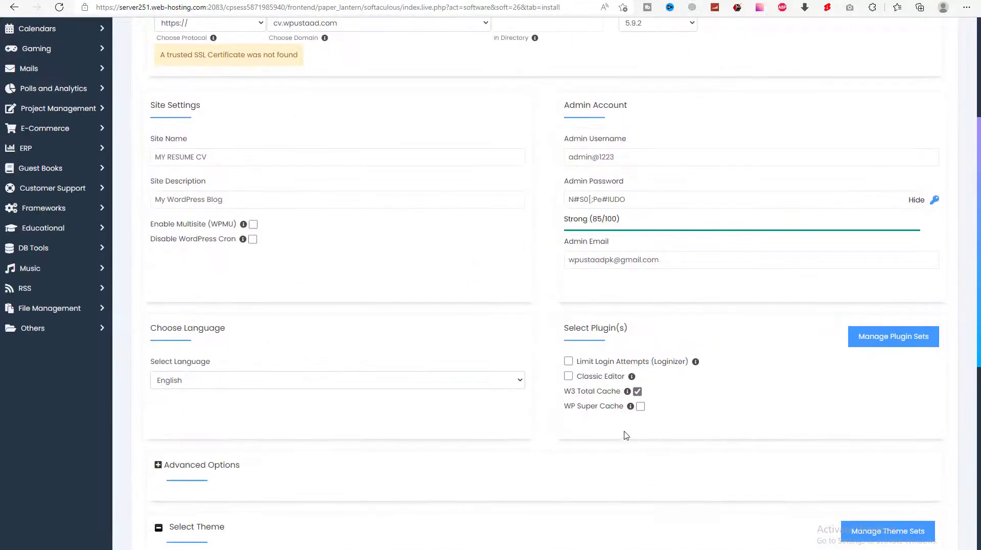
scroll(628, 427, up, 4)
scroll(626, 424, down, 13)
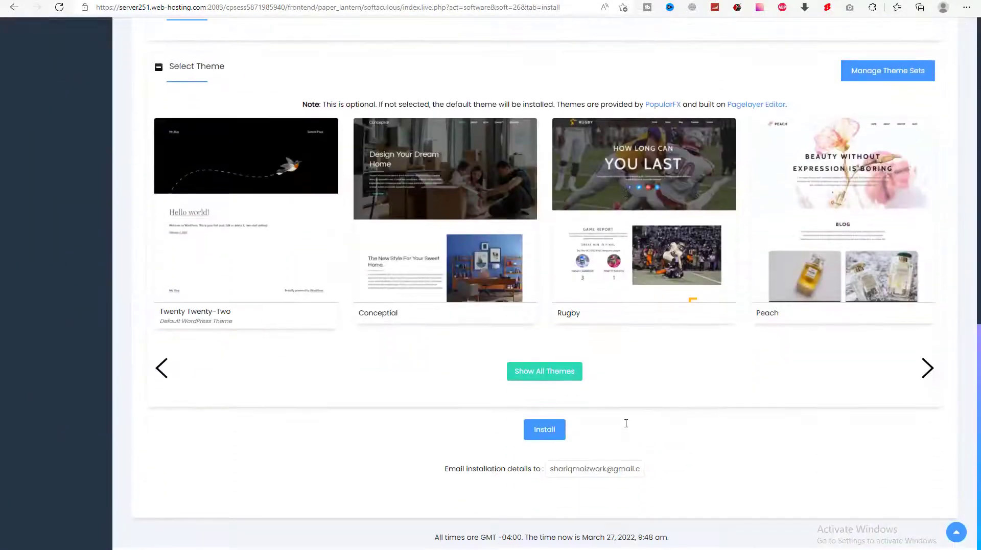
click(547, 428)
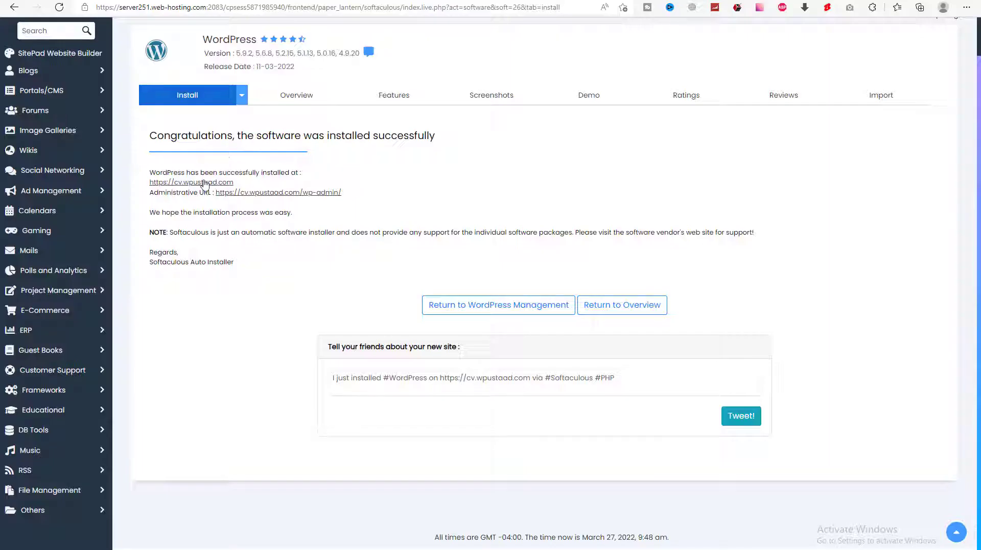
- Open the newly installed cv.wpustaad.com site link from the success page
click(194, 182)
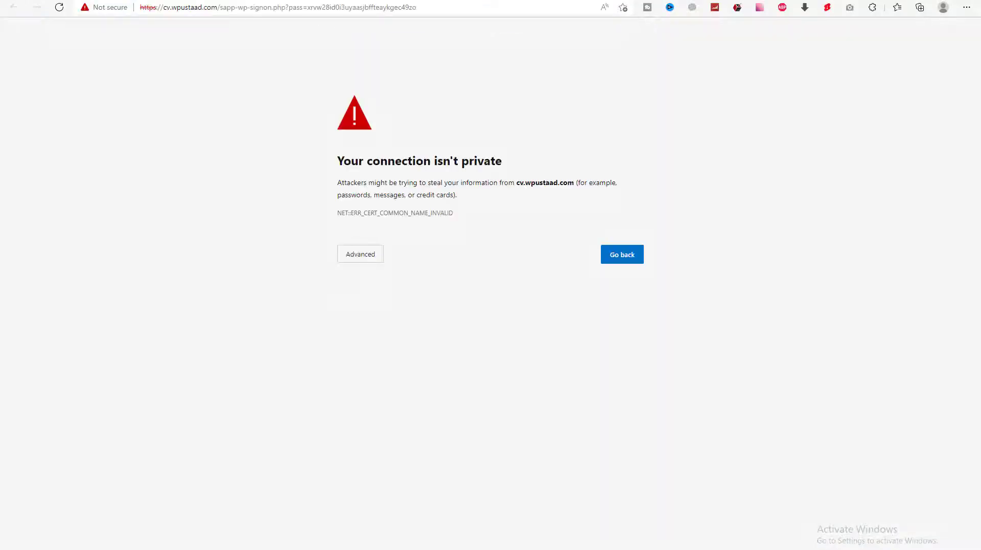
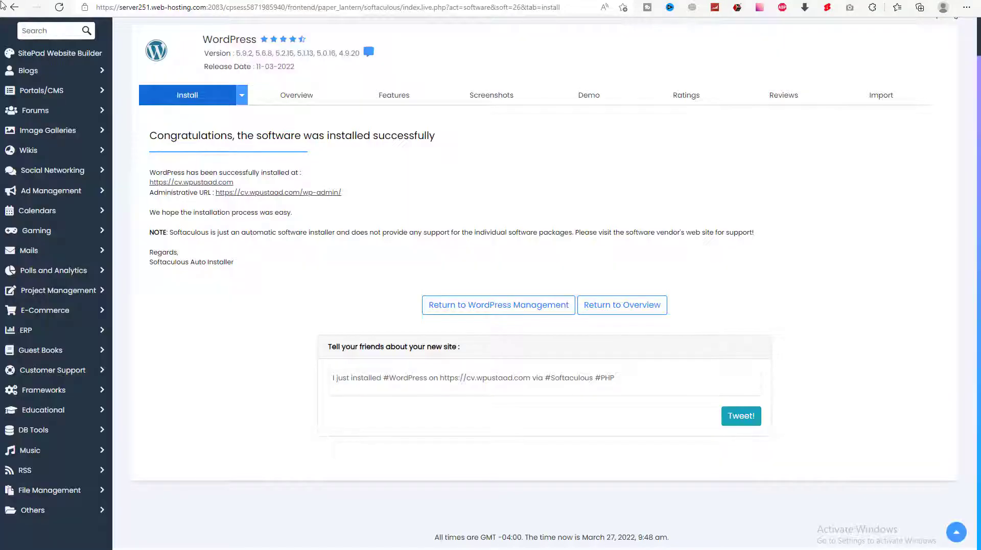
- Proceed past the certificate warning to cv.wpustaad.com
click(15, 8)
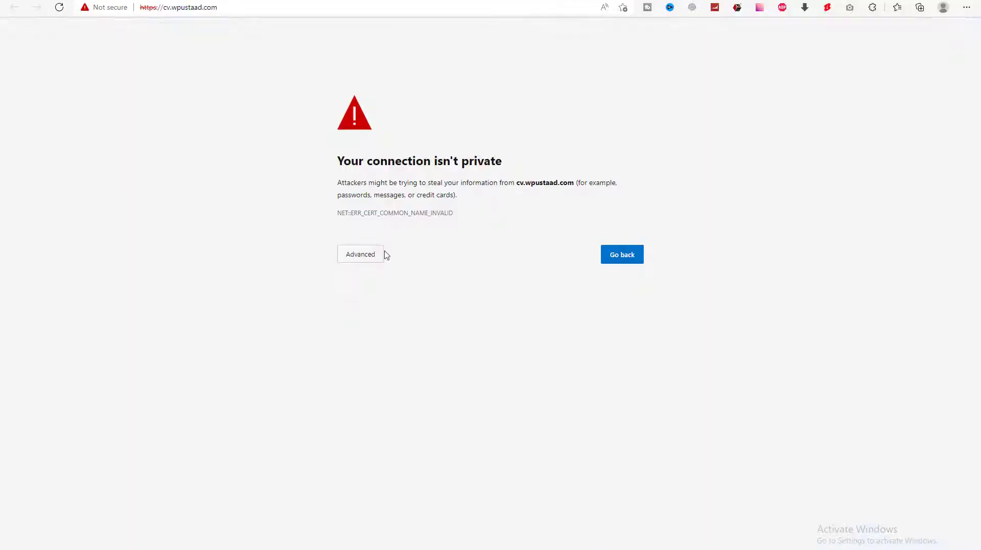
click(384, 254)
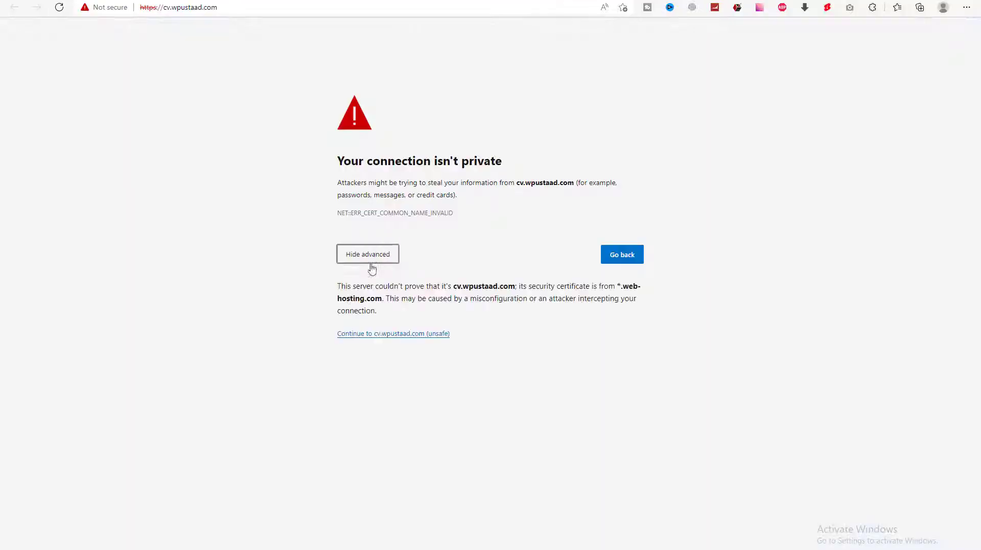
click(366, 335)
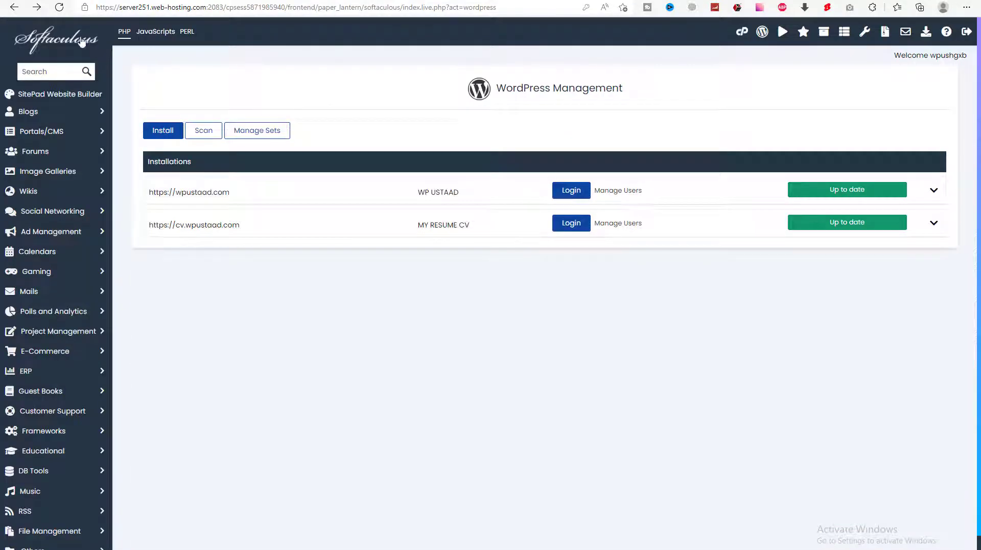
- Check the certificates installed through cPanel's Namecheap SSL page
click(14, 7)
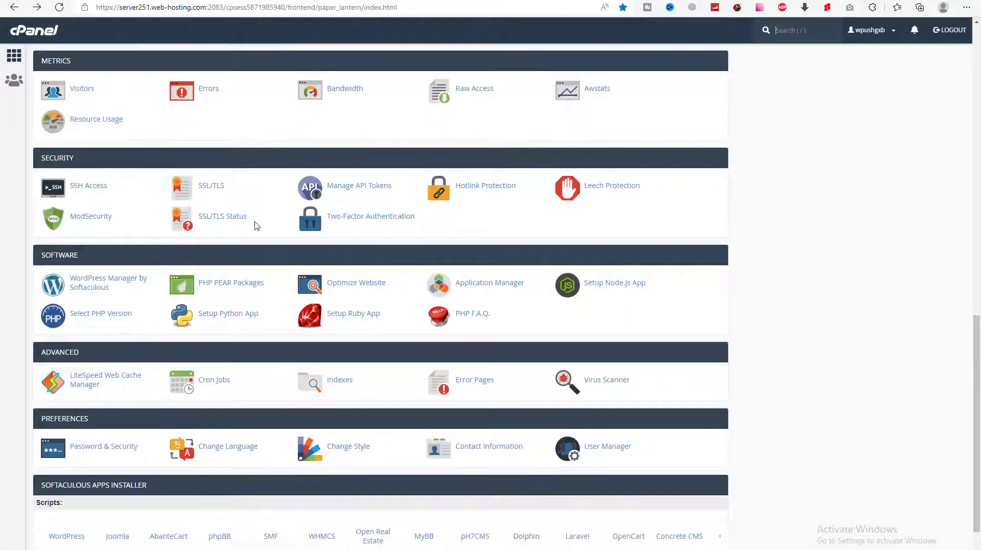
scroll(257, 227, up, 10)
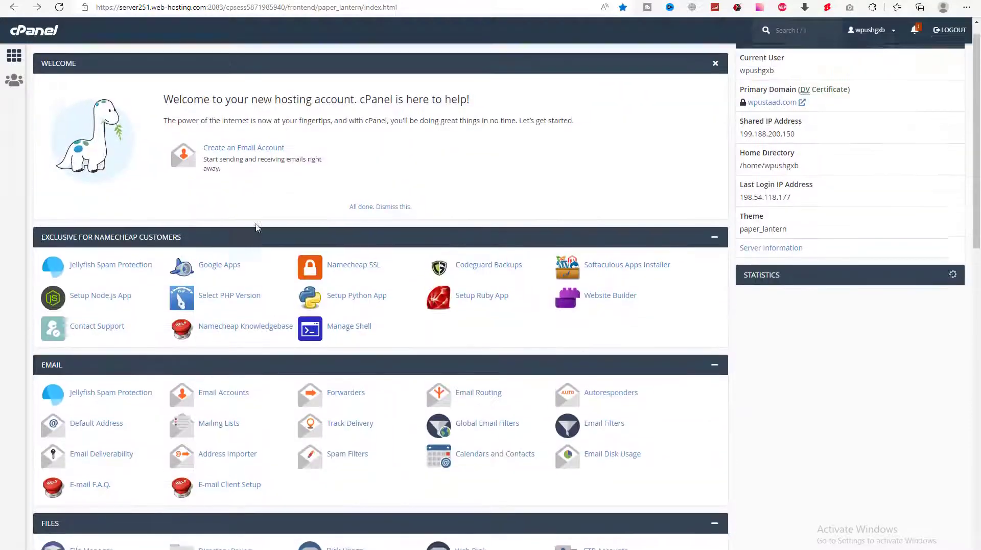
scroll(257, 228, up, 1)
click(344, 286)
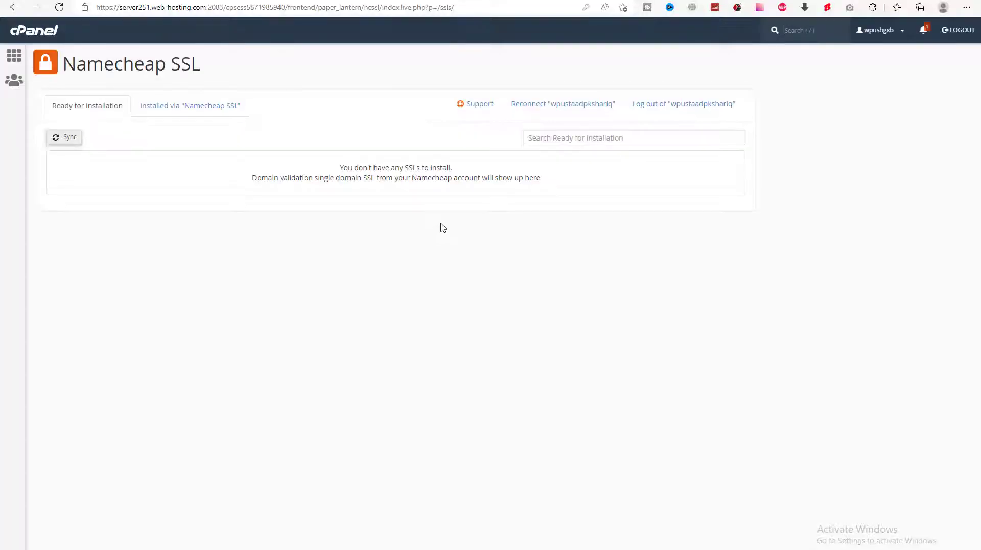
click(176, 105)
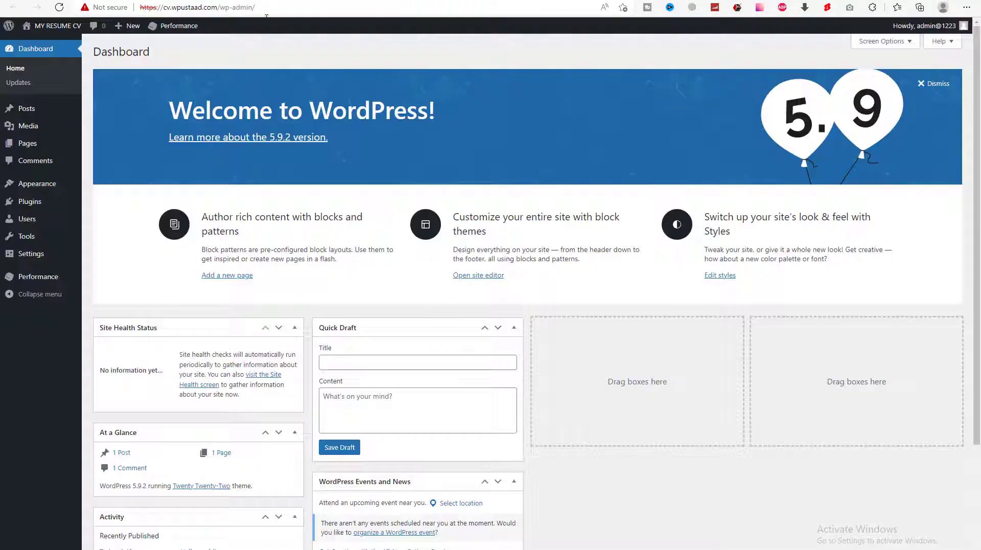
- Go to Appearance > Themes and start adding a new theme
mouse_move(30, 205)
click(112, 218)
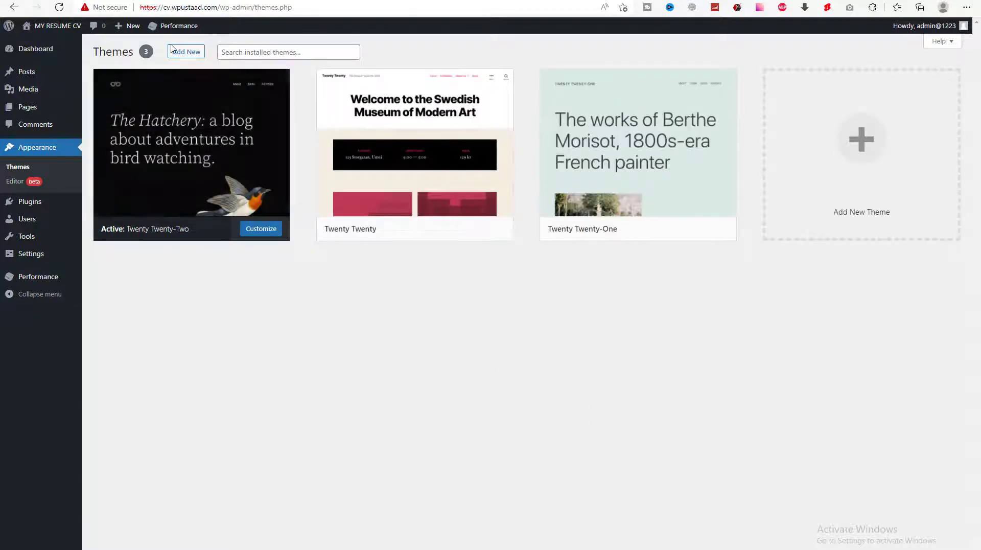
click(180, 53)
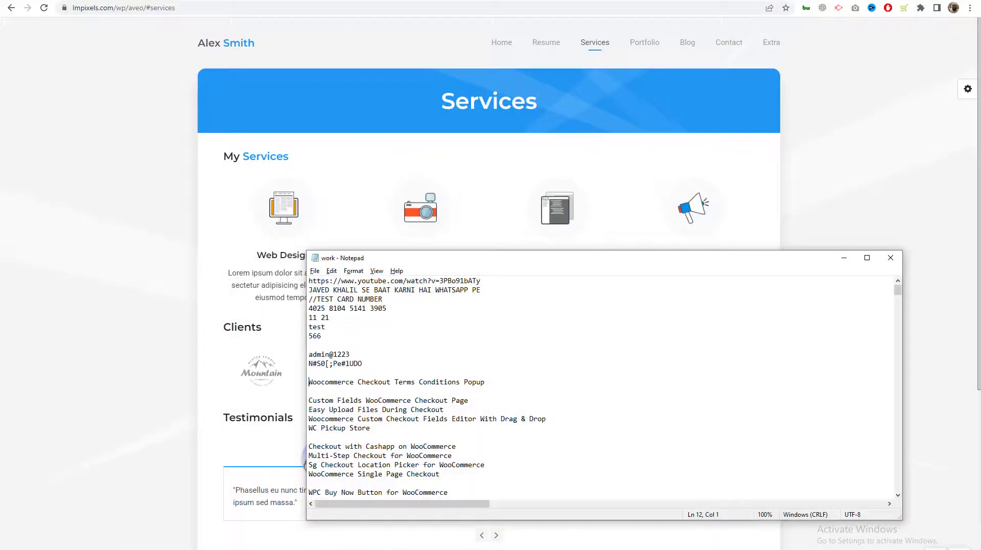
click(193, 149)
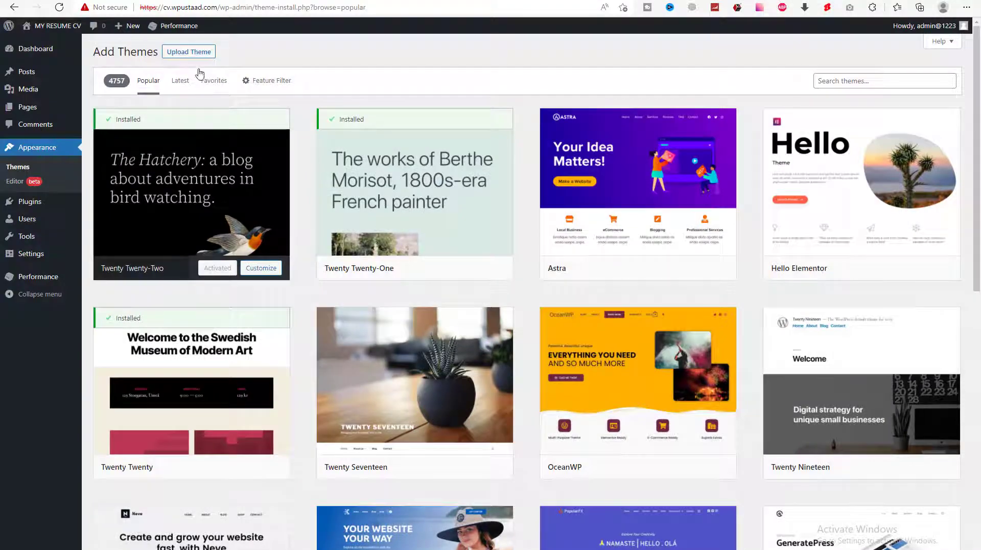
- Upload aveo.zip from the 2. Aveo folder and install it
click(196, 53)
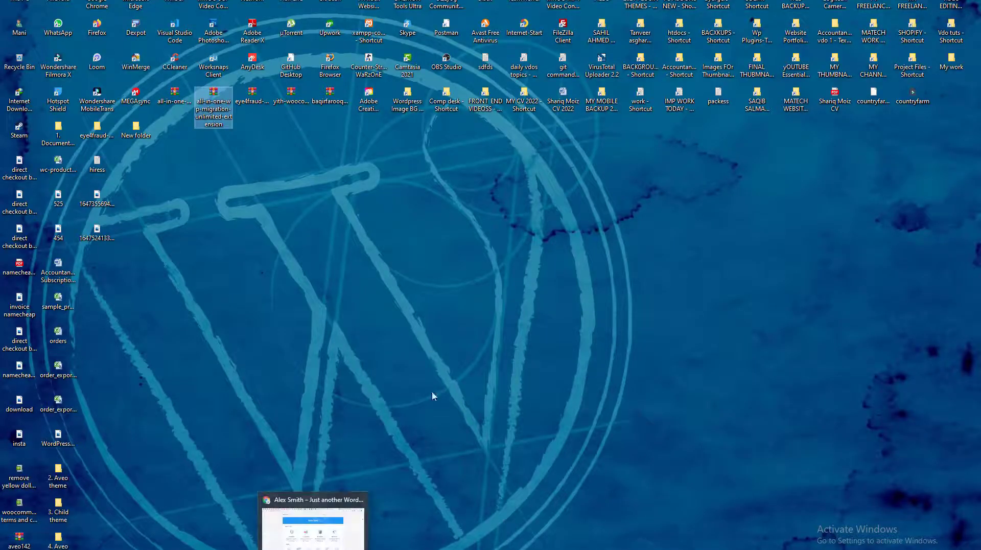
click(63, 478)
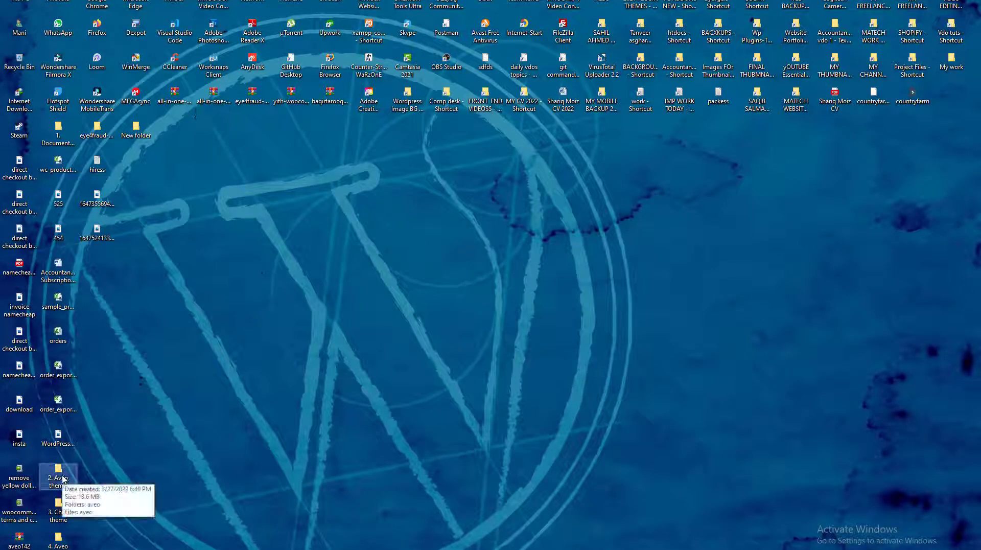
double_click(62, 478)
drag(109, 106, 462, 161)
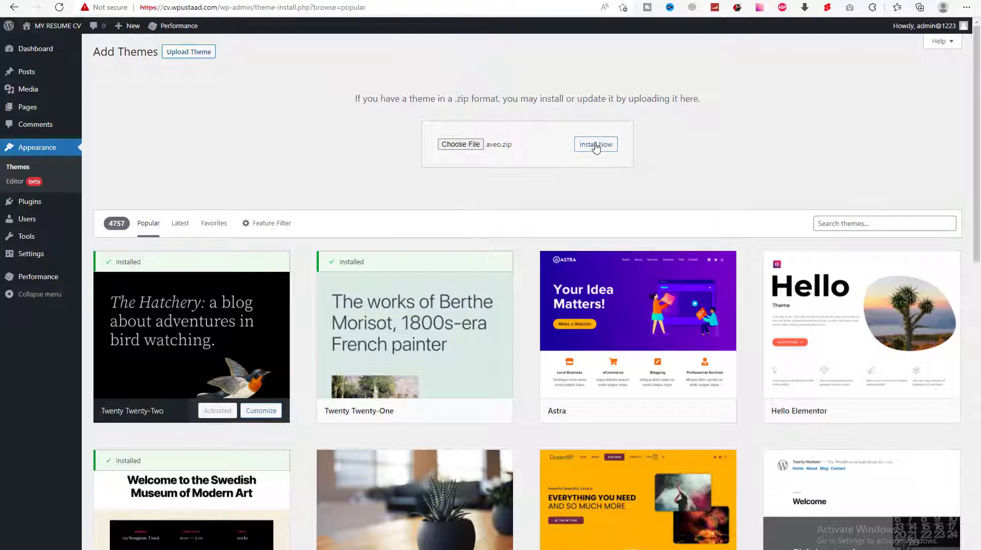
click(595, 146)
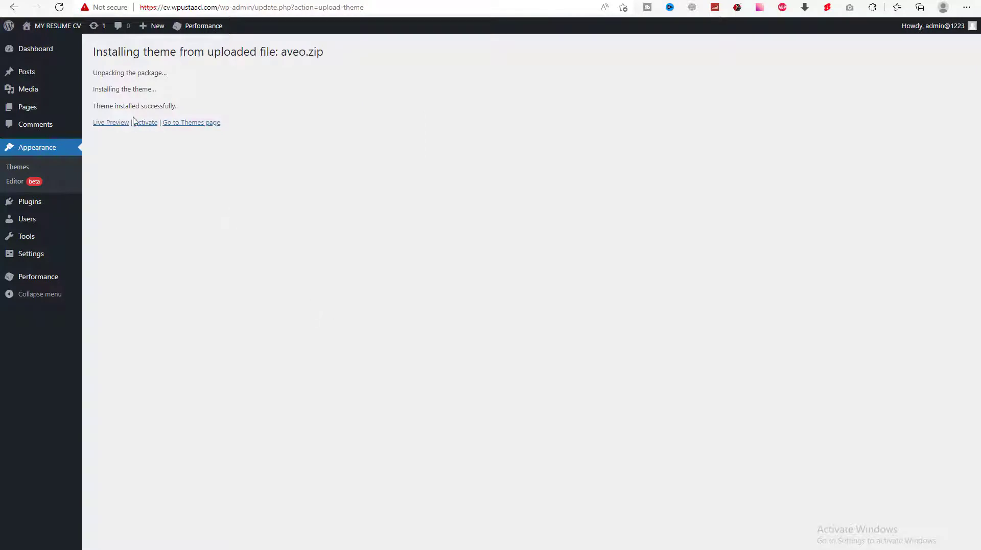
- Activate Aveo and bulk-install Aveo Contact Form, Aveo Portfolio and Aveo Share Buttons
click(147, 123)
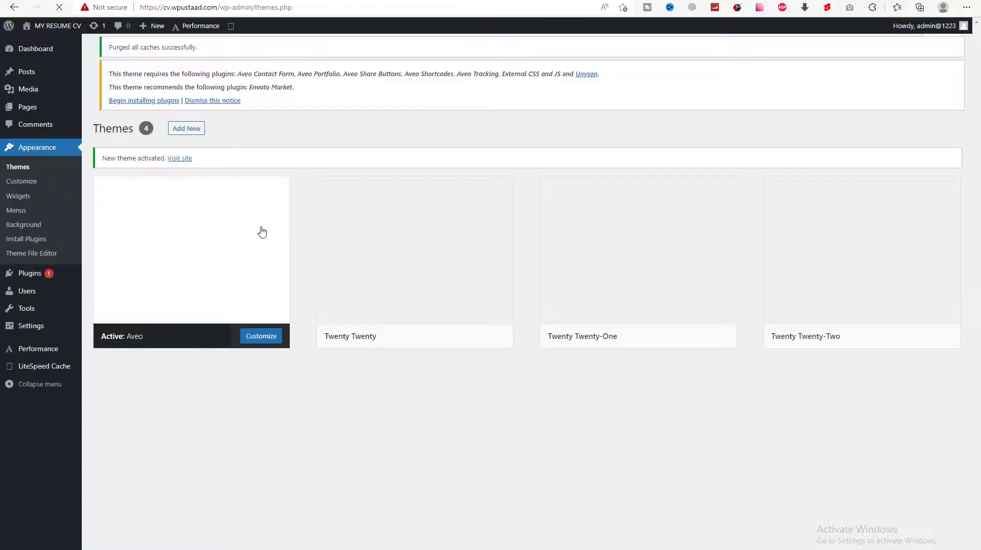
click(155, 141)
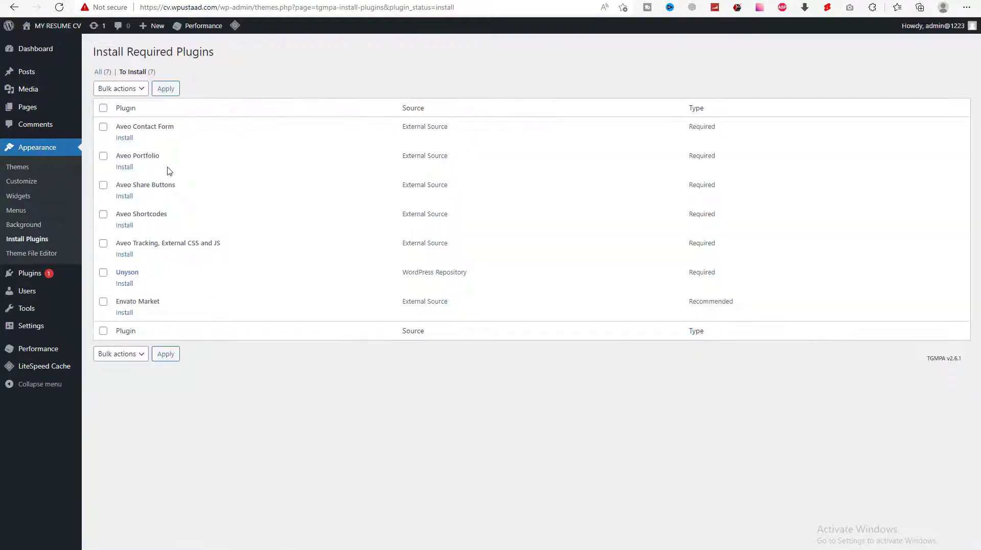
click(103, 127)
click(103, 156)
click(103, 185)
click(118, 89)
click(120, 108)
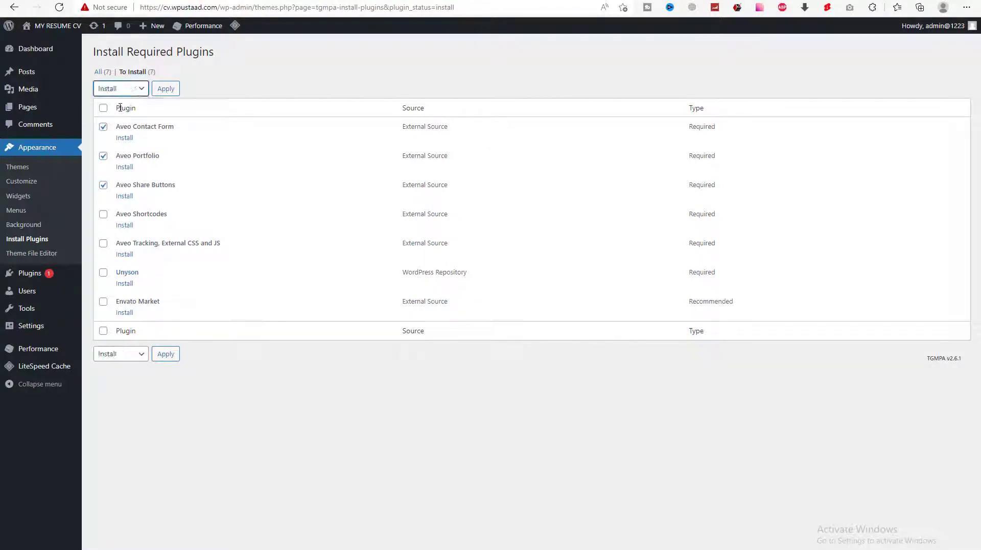
click(162, 90)
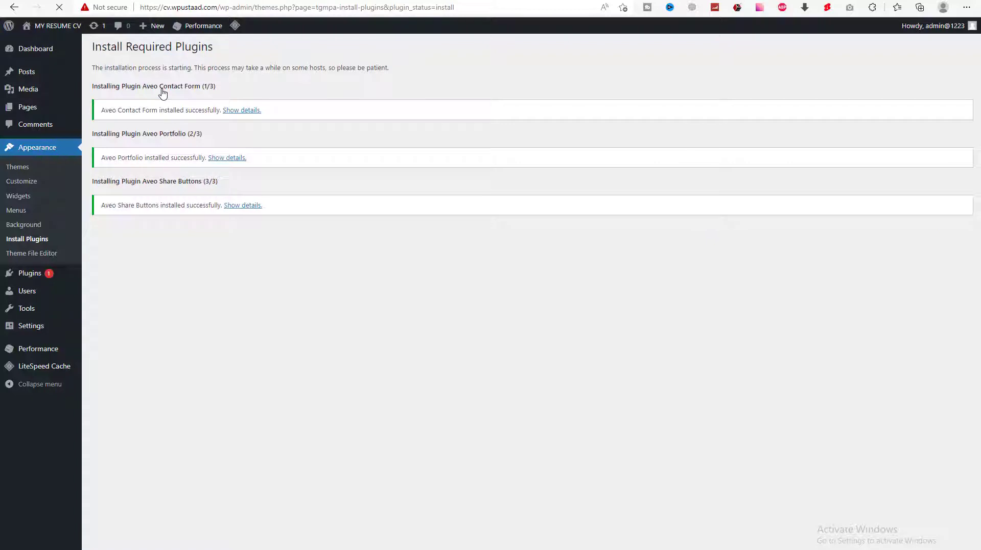
click(160, 245)
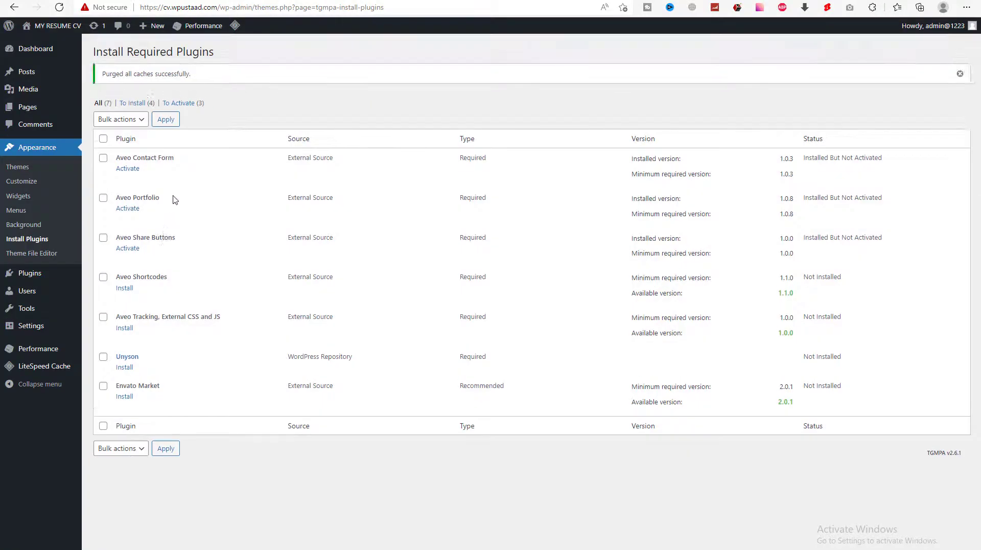
- Install Aveo Shortcodes, Aveo Tracking External CSS and JS, Unyson and Envato Market
click(103, 159)
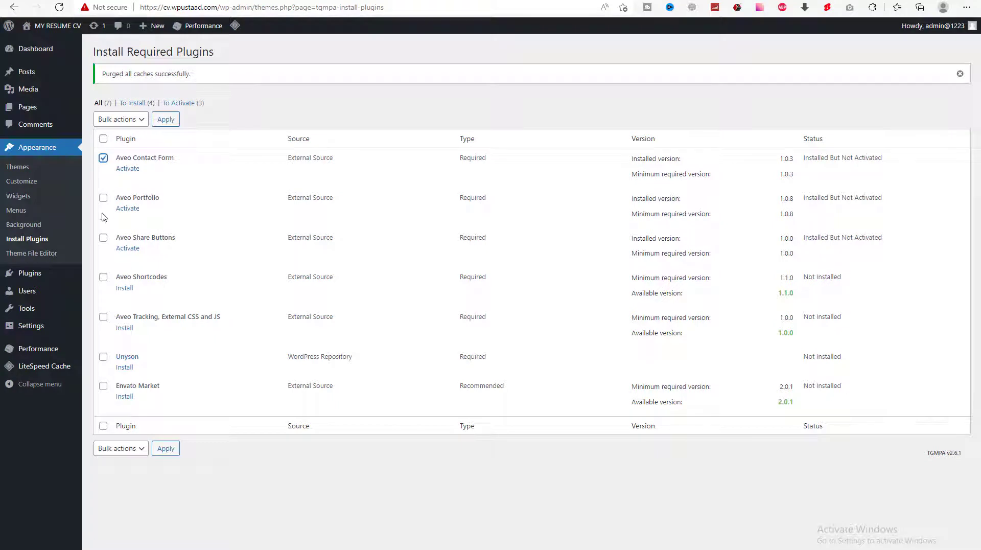
click(103, 277)
click(103, 317)
click(103, 356)
click(122, 126)
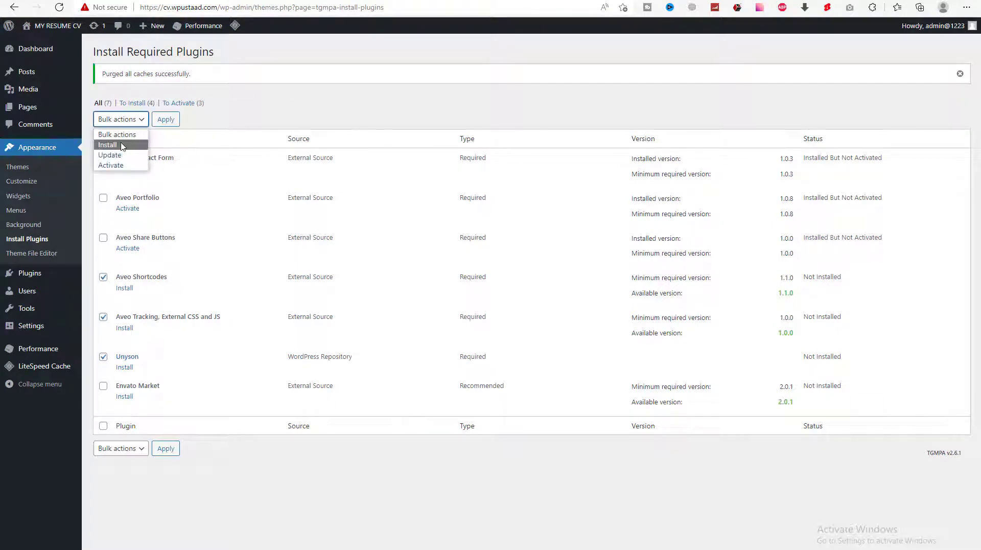
click(123, 144)
click(165, 123)
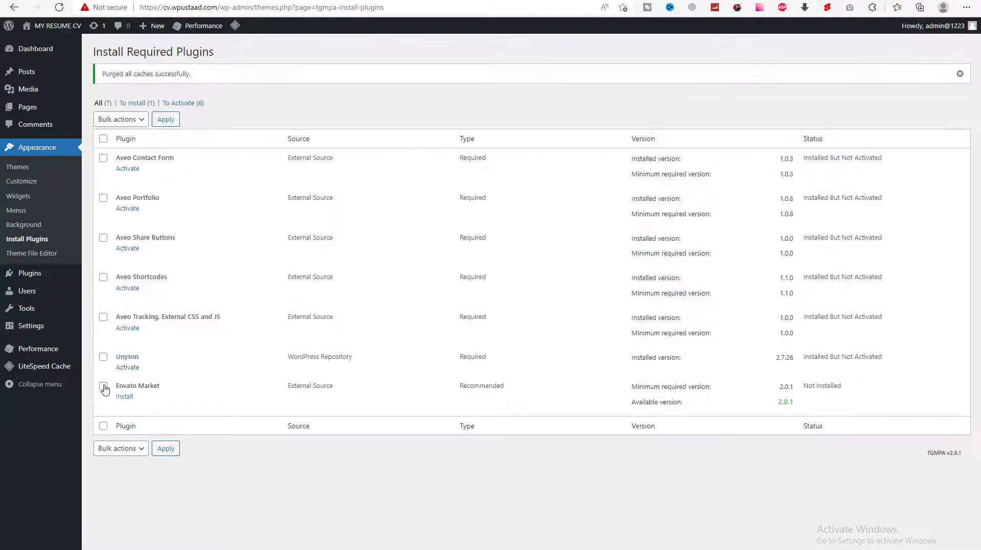
click(104, 387)
click(124, 396)
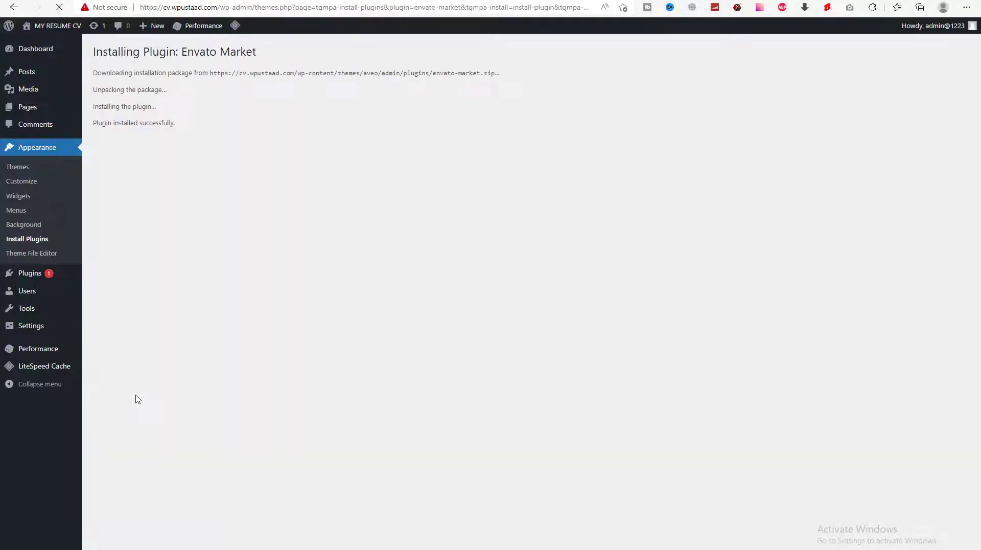
click(150, 143)
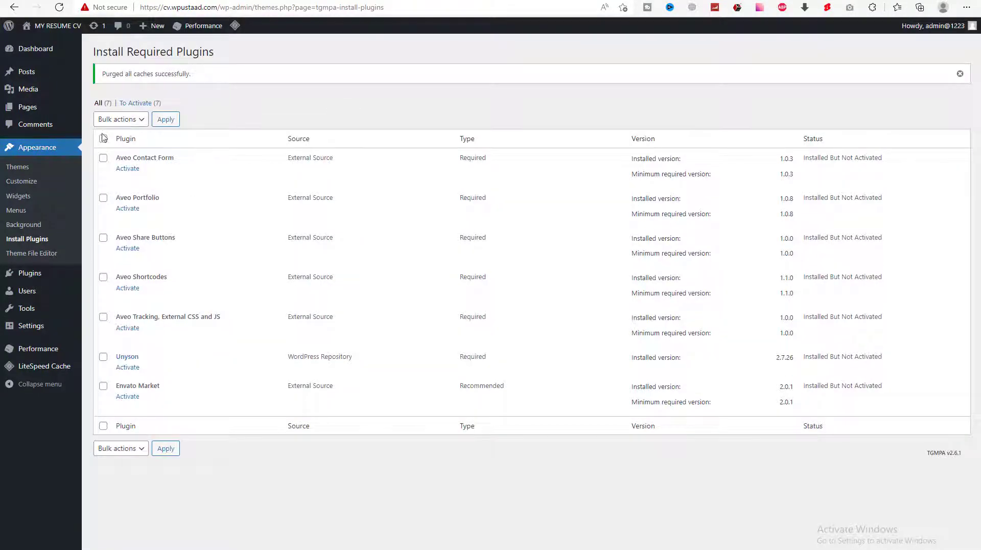
- Select all seven required plugins and bulk-activate them
click(103, 138)
click(114, 120)
click(115, 152)
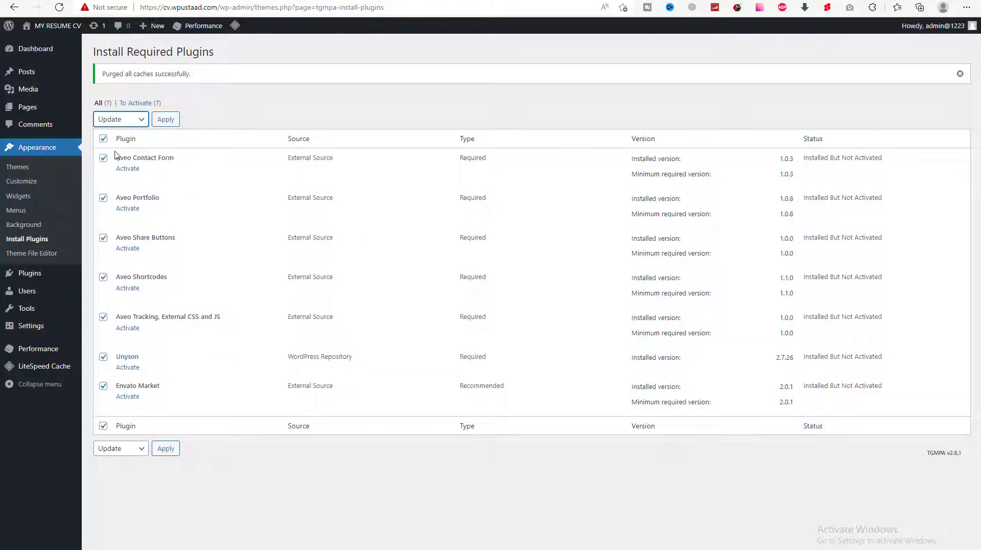
click(117, 123)
click(118, 164)
click(166, 123)
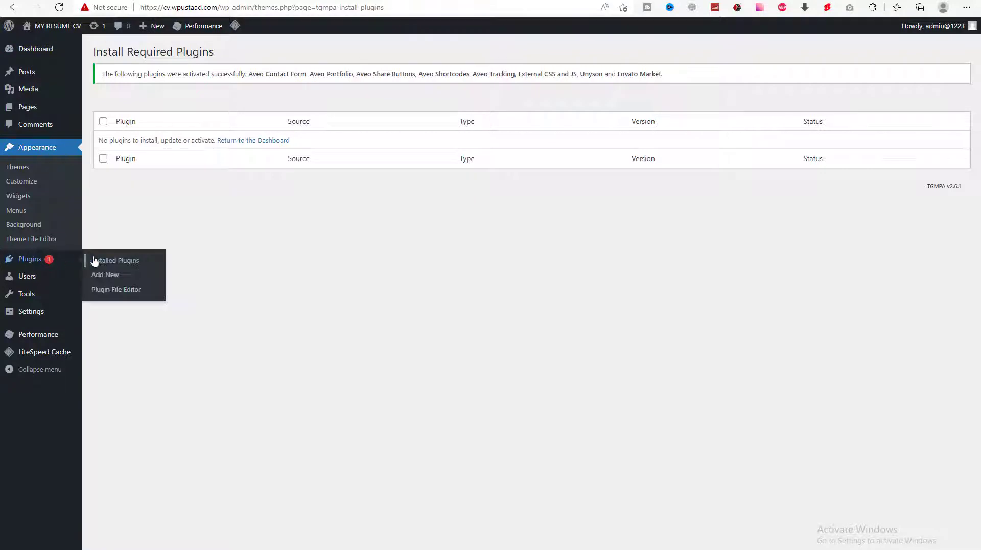
click(102, 262)
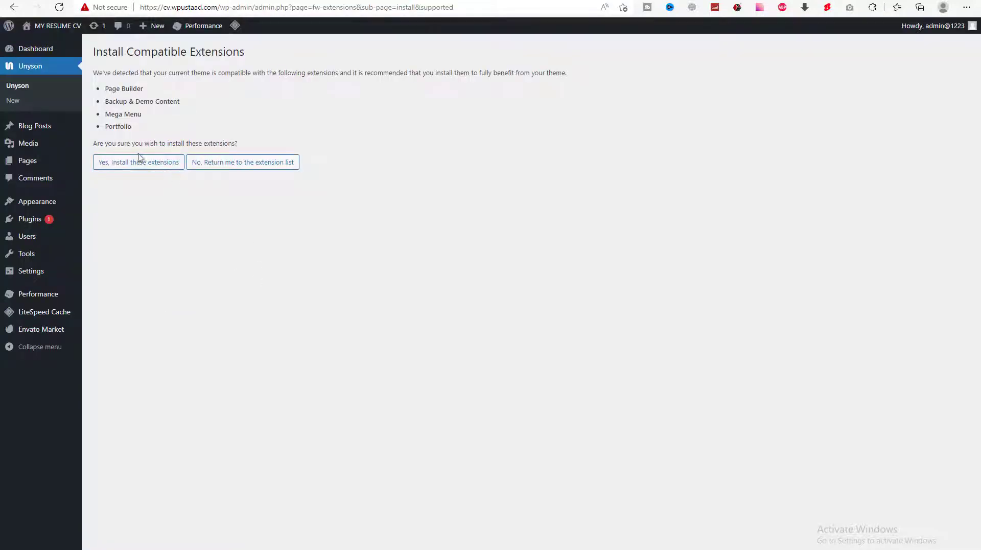
- Install the compatible Unyson extensions and browse the other available extensions
click(138, 162)
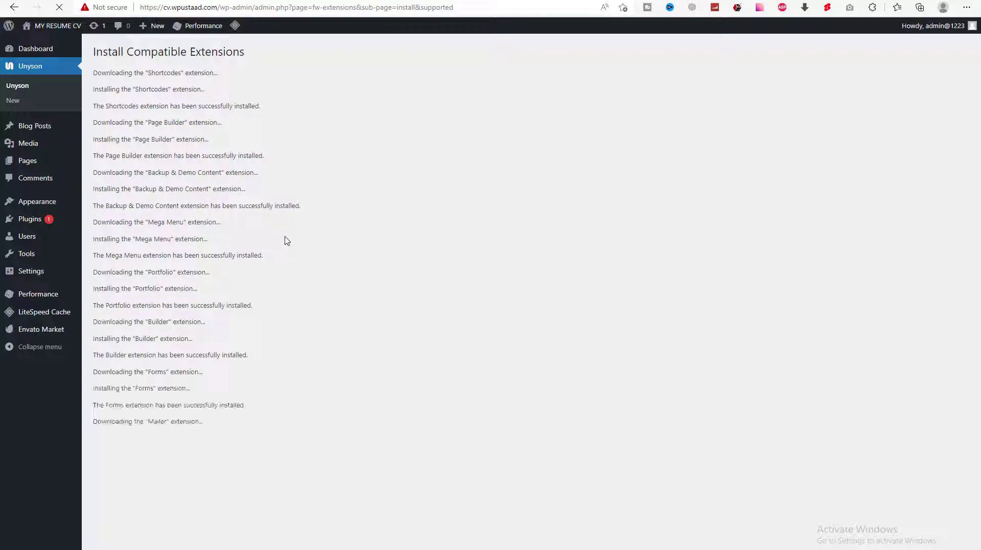
click(134, 505)
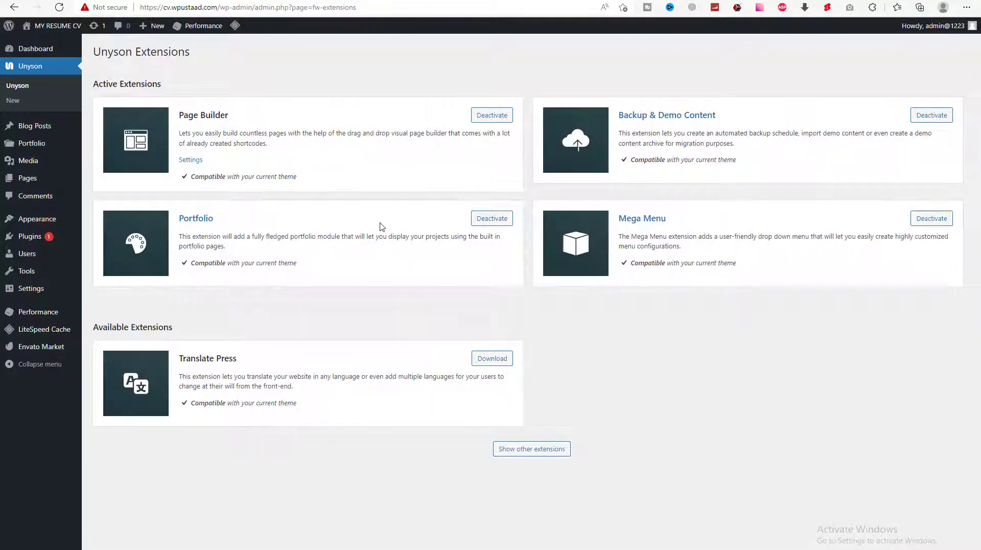
click(531, 449)
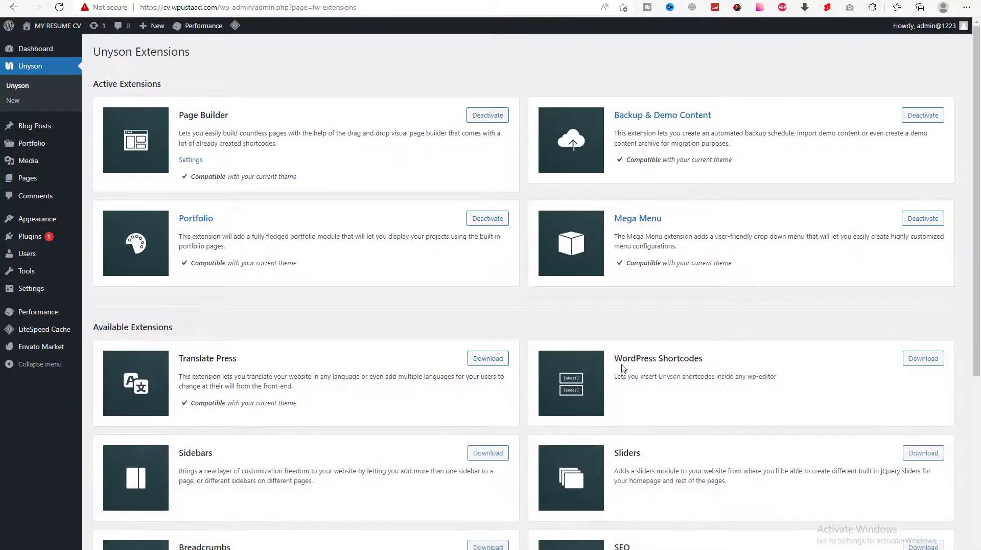
scroll(601, 351, down, 5)
scroll(550, 336, up, 5)
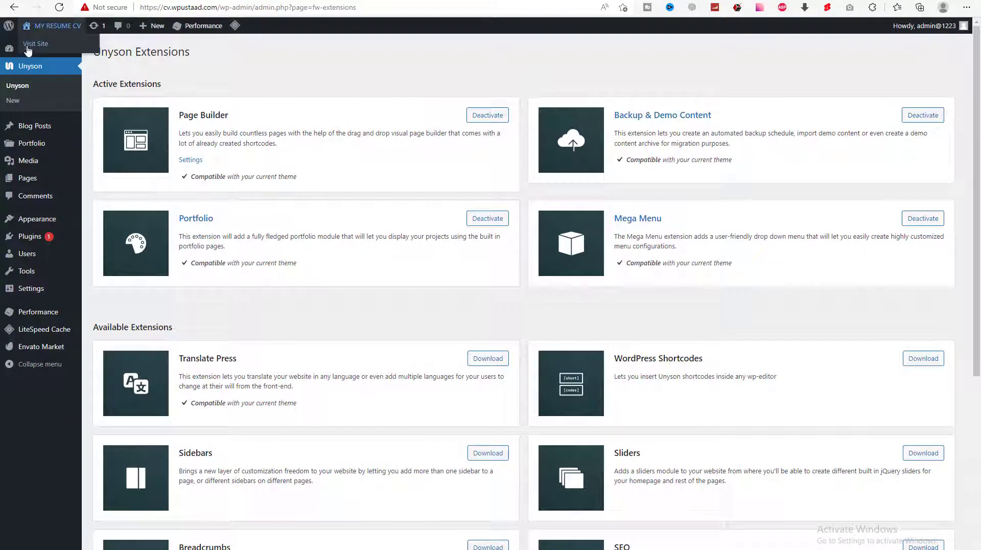
- Open the theme settings in a new tab and return to the Unyson Extensions page
click(20, 55)
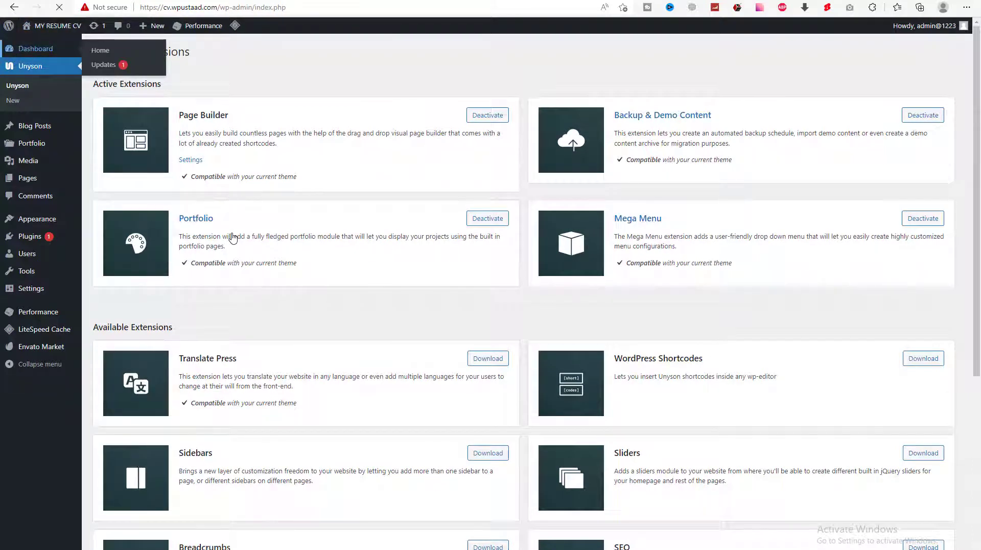
scroll(148, 291, down, 3)
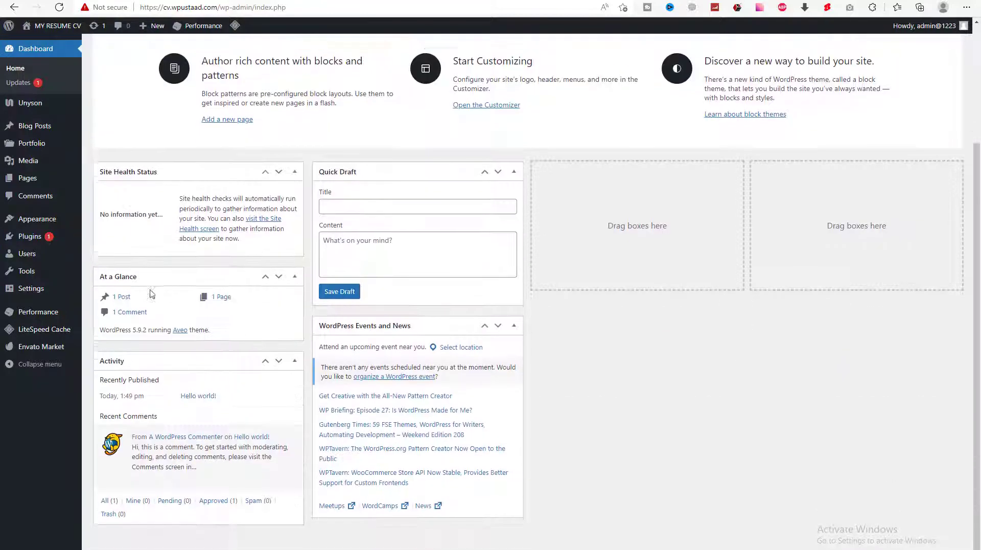
scroll(148, 291, up, 2)
mouse_move(36, 219)
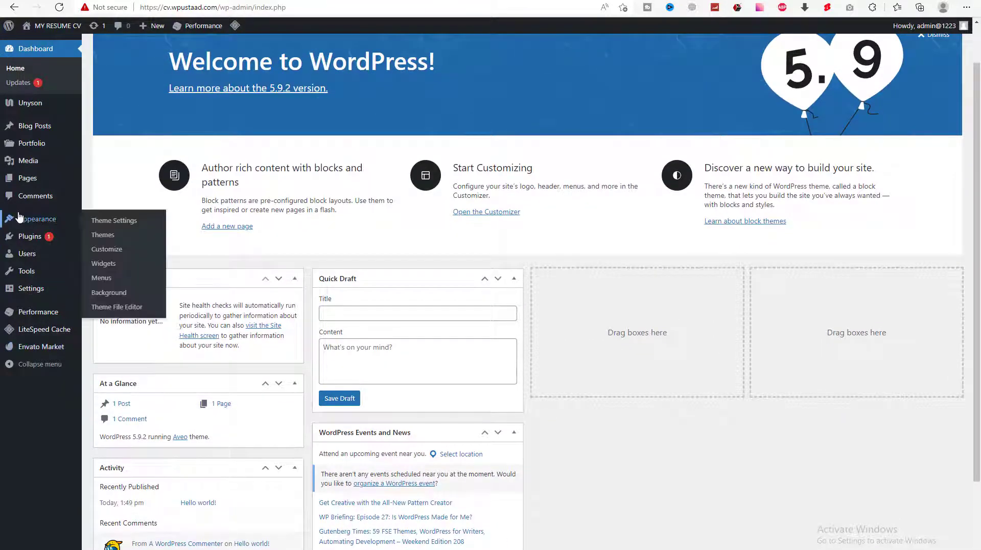
right_click(110, 222)
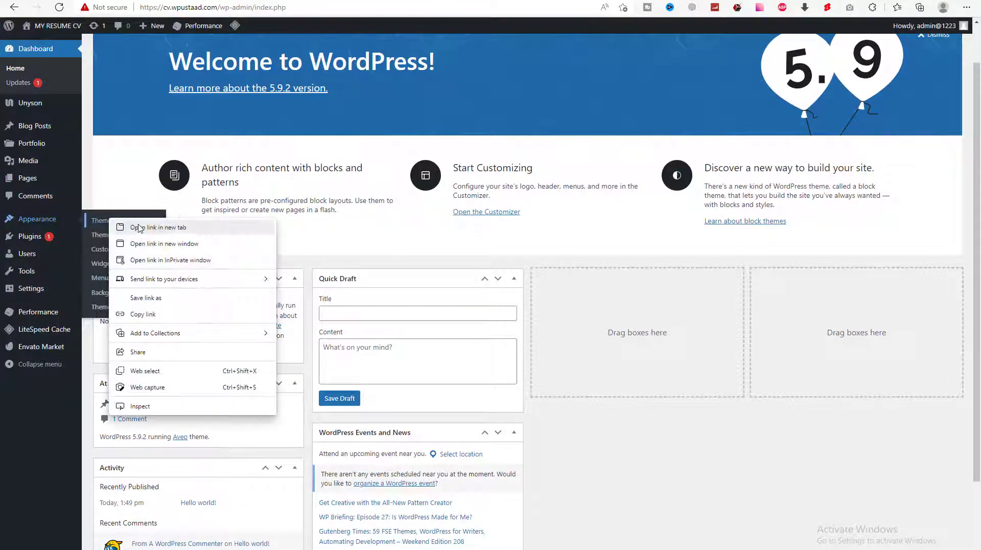
click(127, 228)
mouse_move(30, 108)
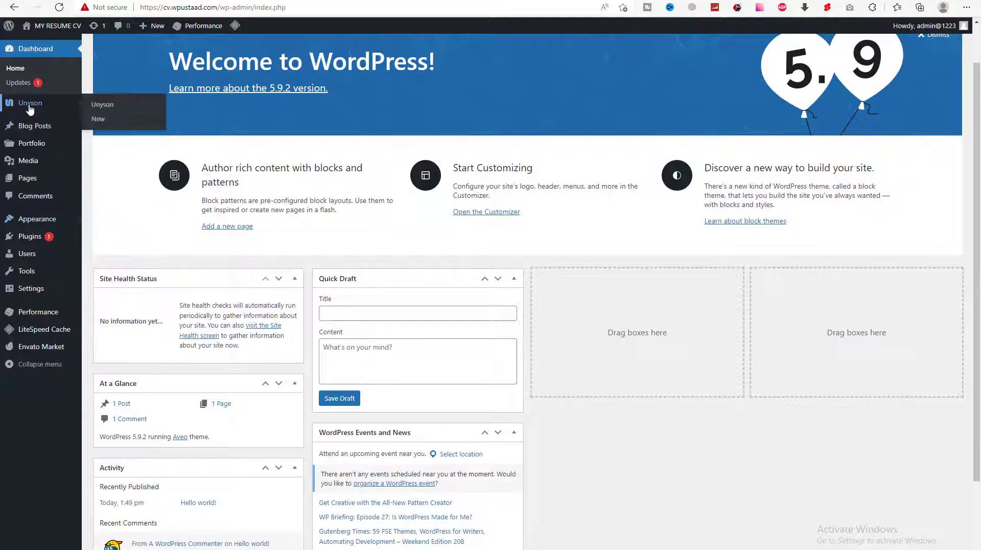
click(33, 148)
mouse_move(37, 135)
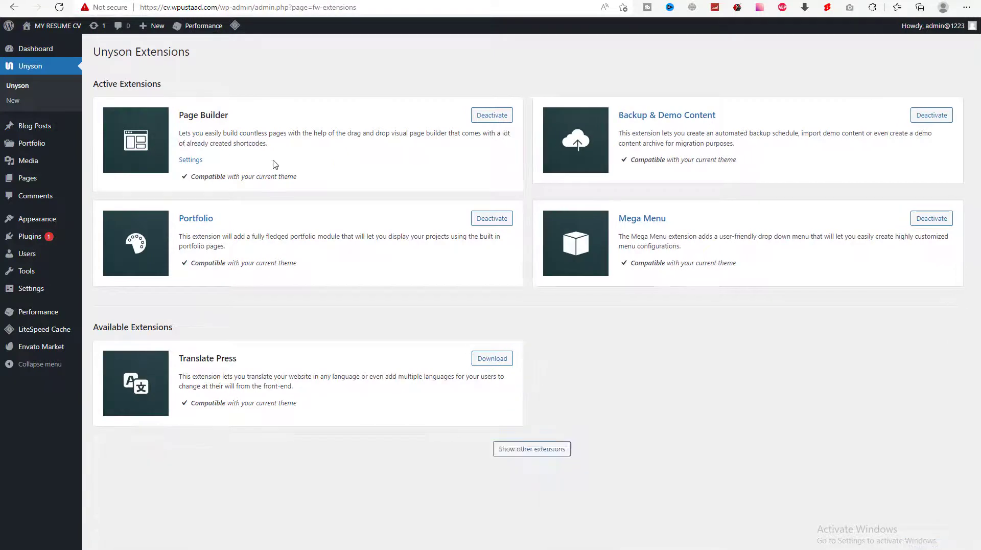
- Create a full site backup under Backup & Demo Content and go to Demo Content Install
click(669, 118)
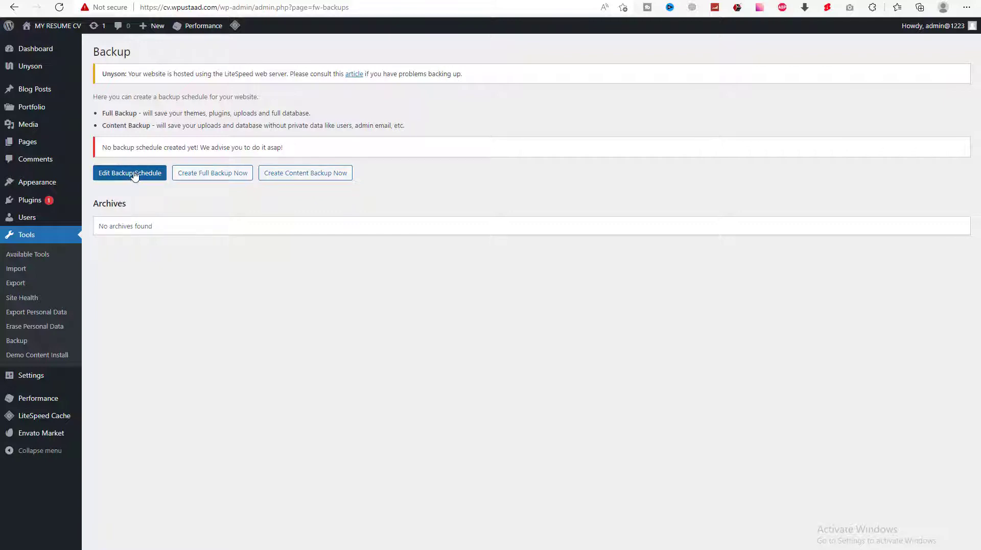
click(201, 175)
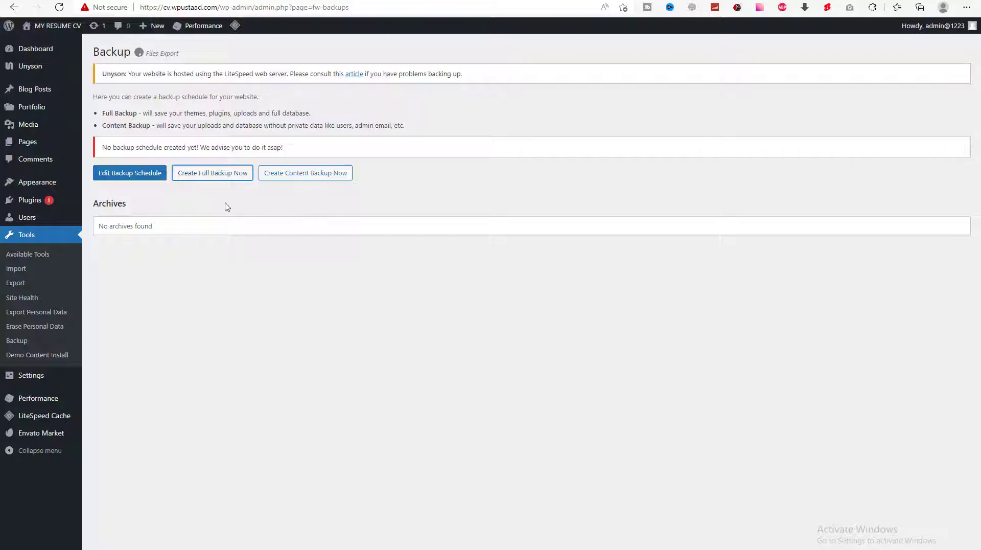
click(45, 357)
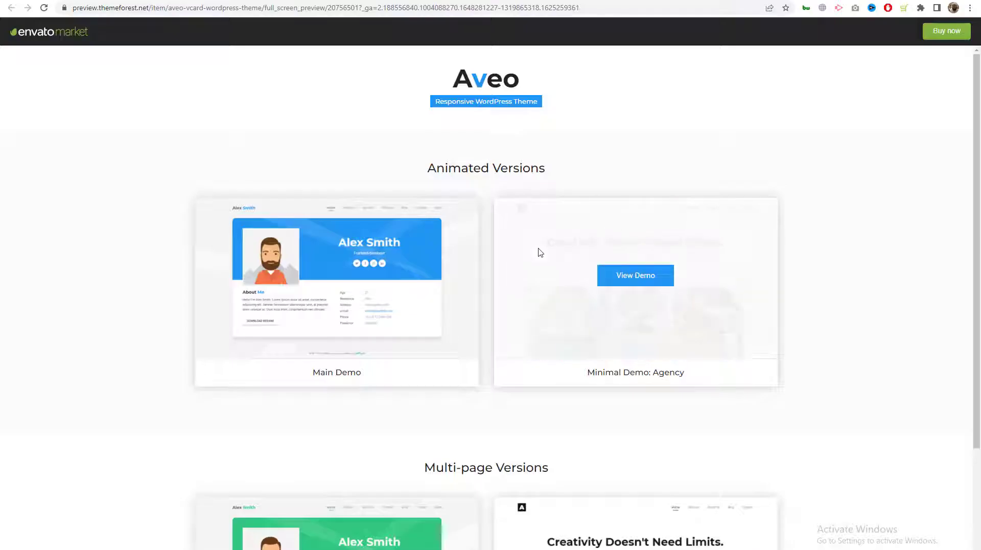
- Preview the Multi-page demo's Resume and Portfolio pages
scroll(537, 252, down, 3)
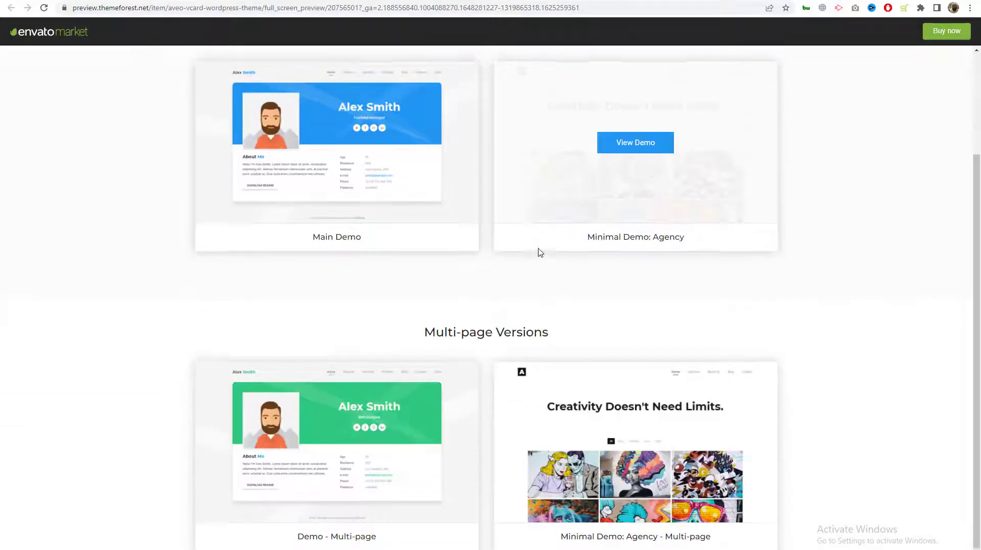
scroll(385, 269, down, 1)
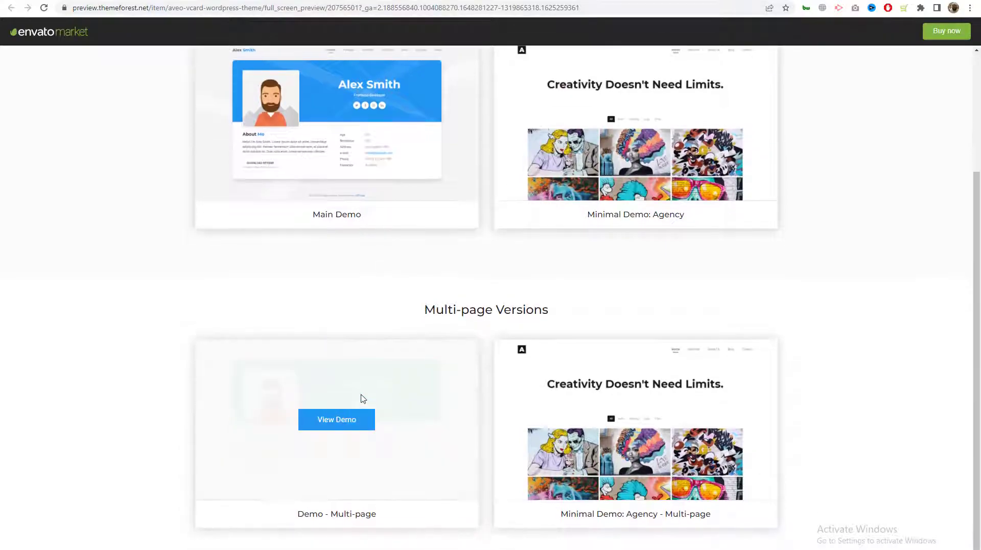
click(345, 423)
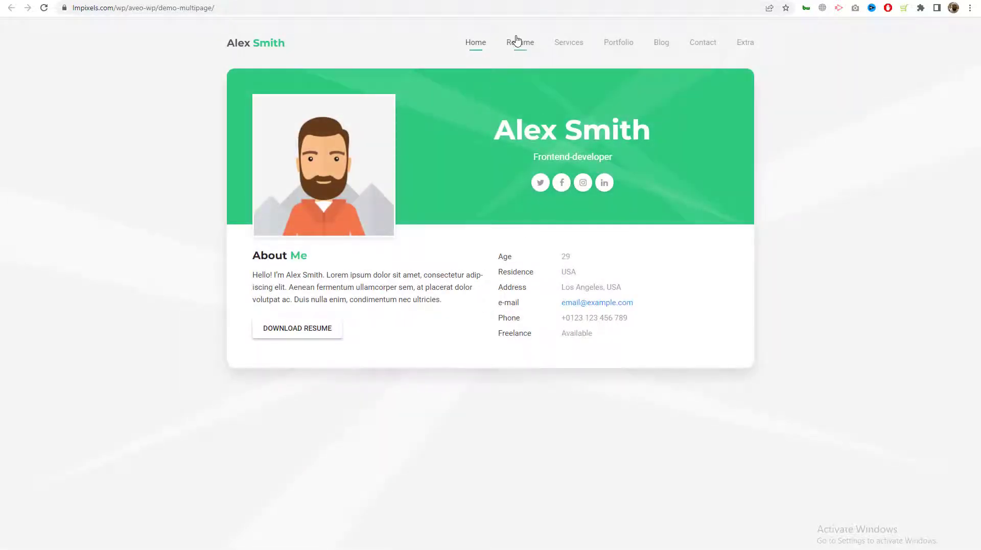
click(517, 40)
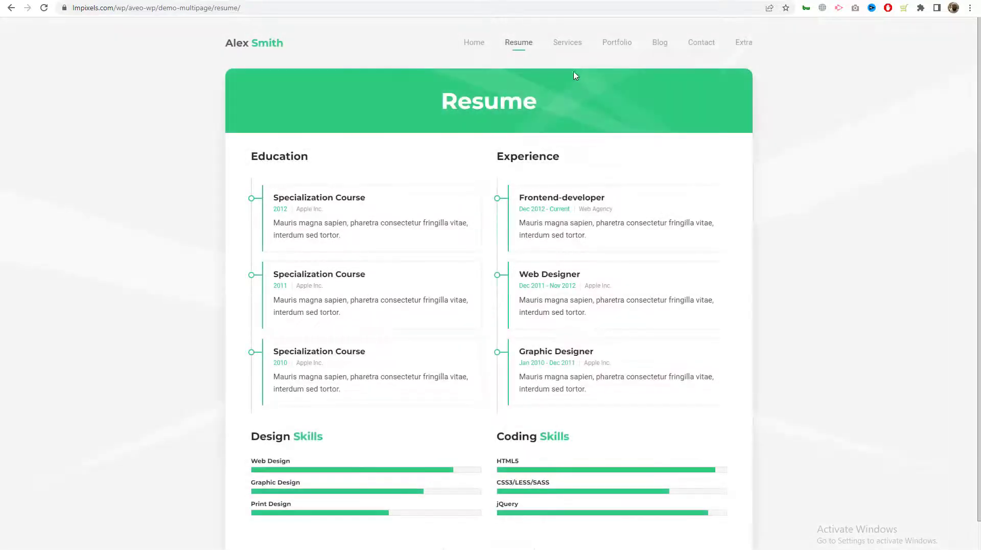
click(621, 47)
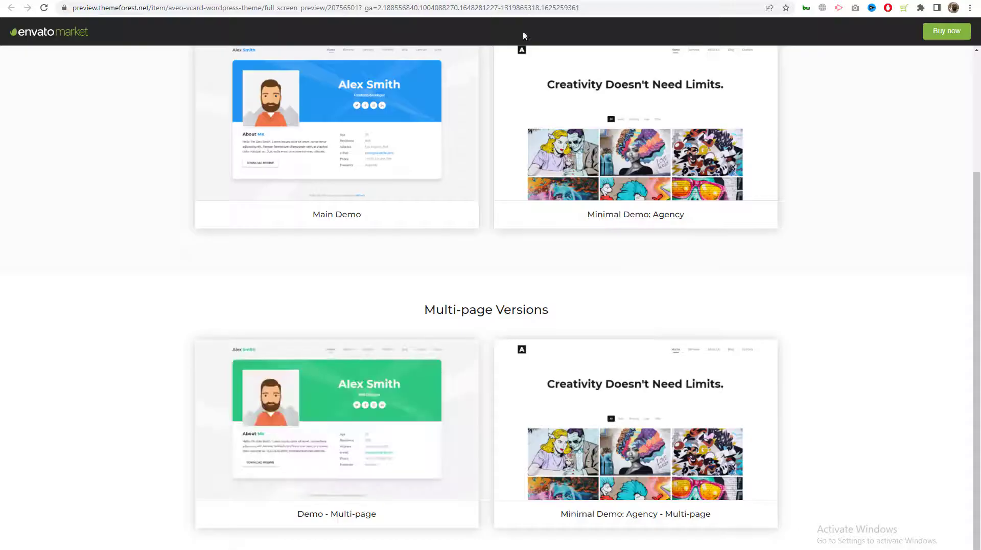
- Preview the Main Demo's Resume section, then install the Aveo Theme Demo content
mouse_move(419, 127)
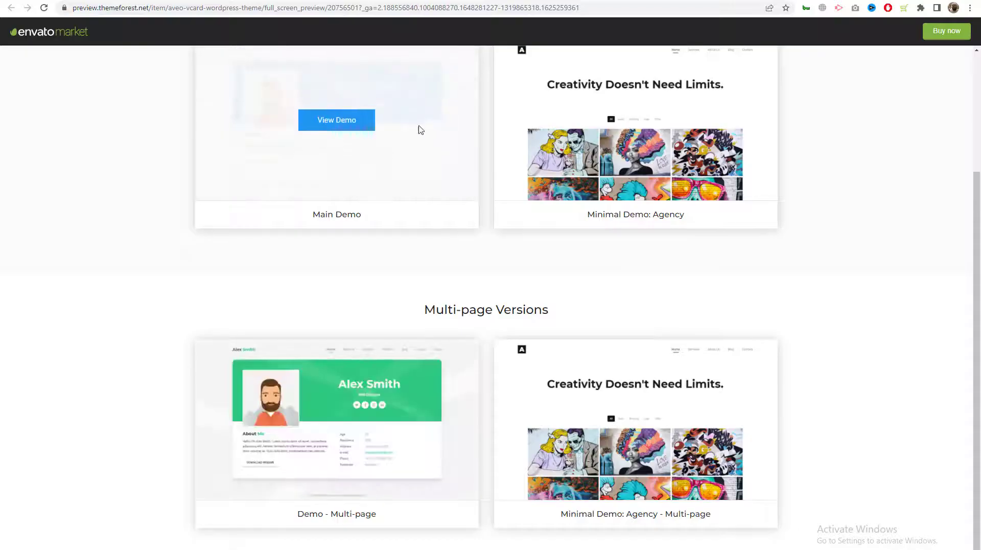
click(359, 128)
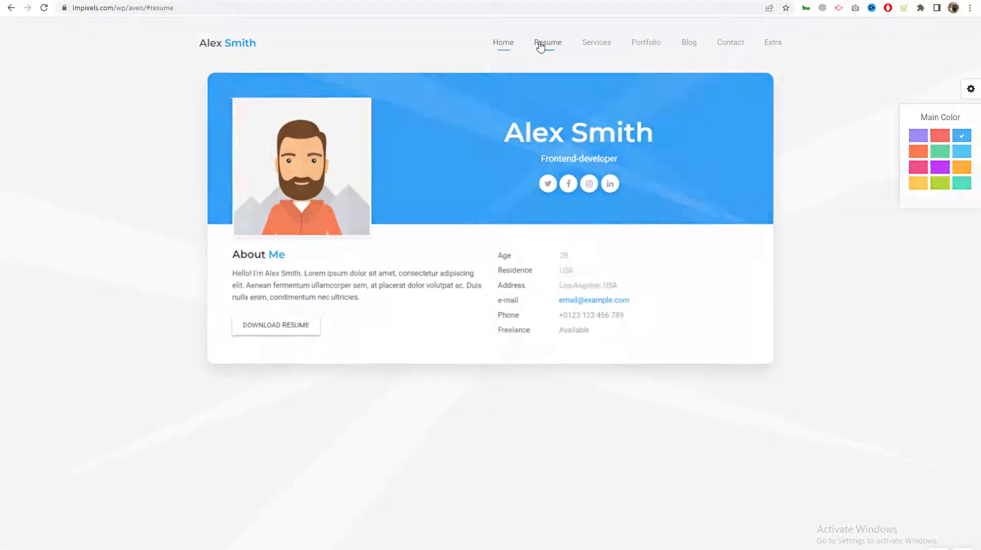
click(542, 43)
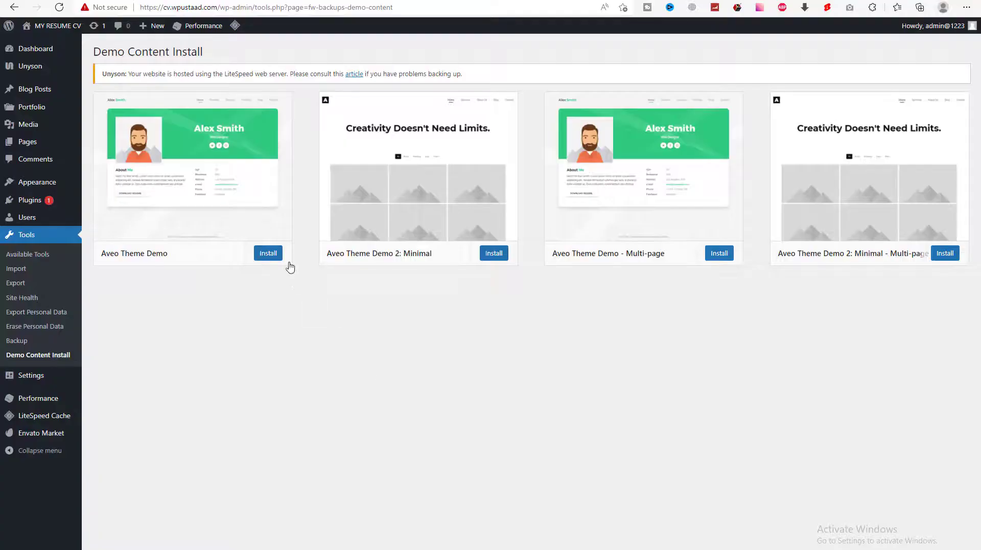
click(271, 254)
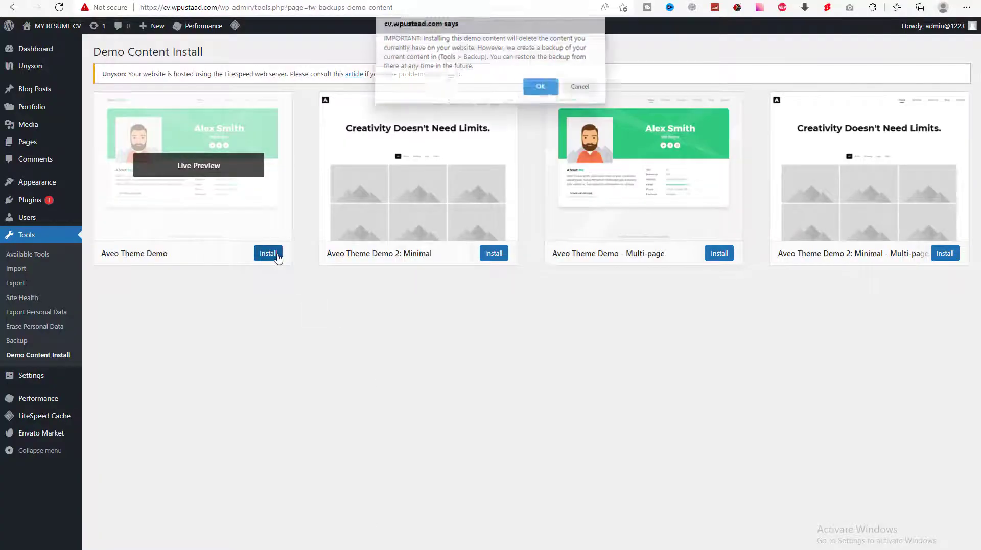
- Confirm replacing site content with the Aveo demo and view the Resume section
click(540, 91)
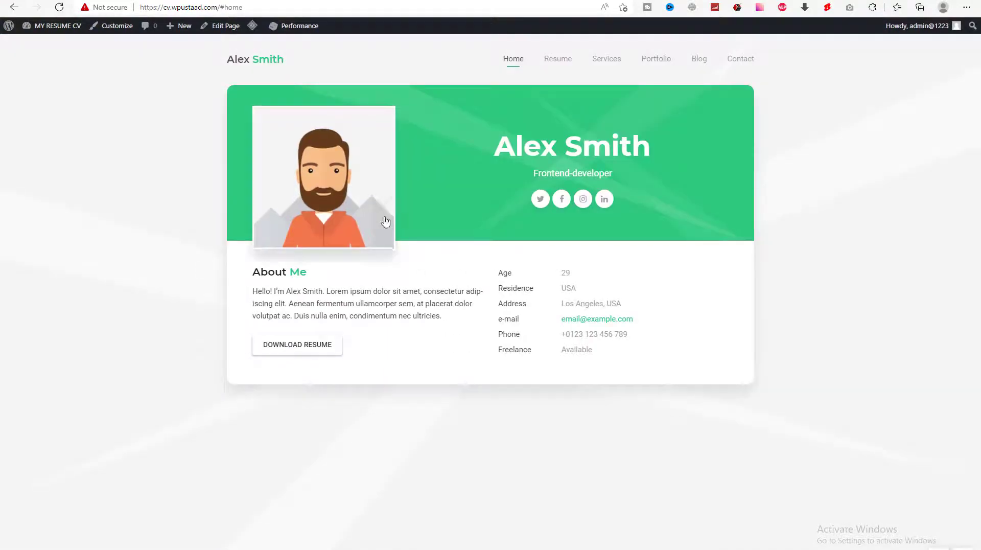
click(561, 63)
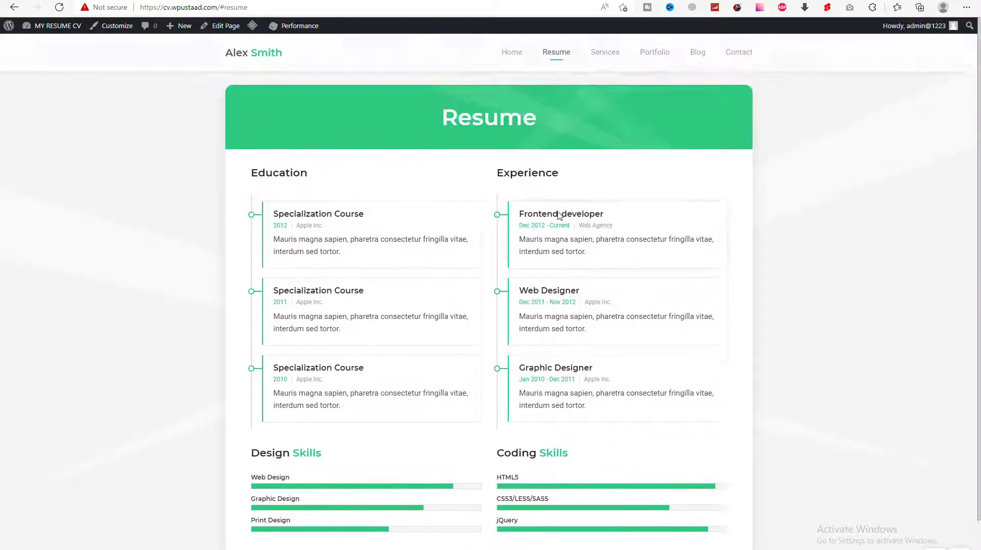
- Scroll through the Resume and Services sections of the imported site
scroll(565, 208, down, 2)
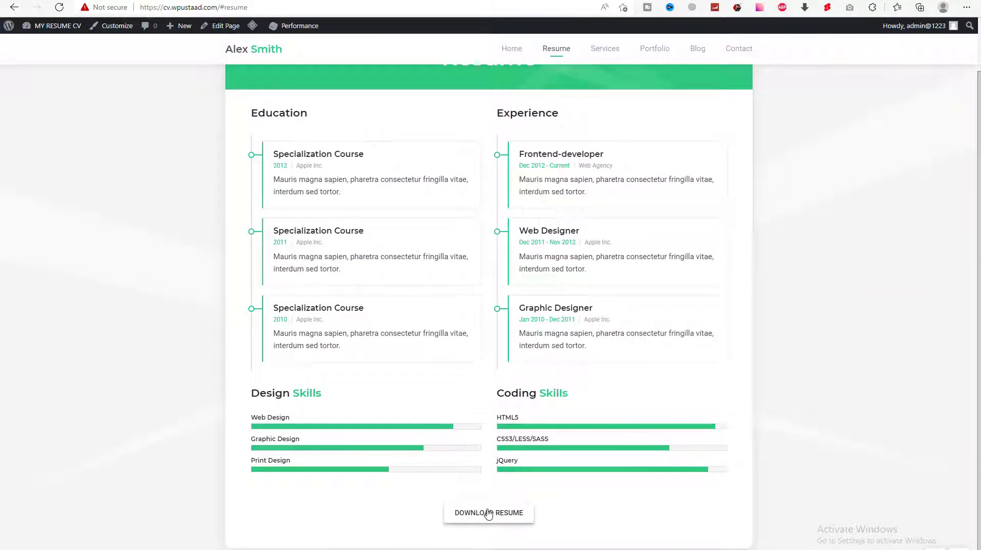
scroll(608, 29, up, 2)
click(608, 60)
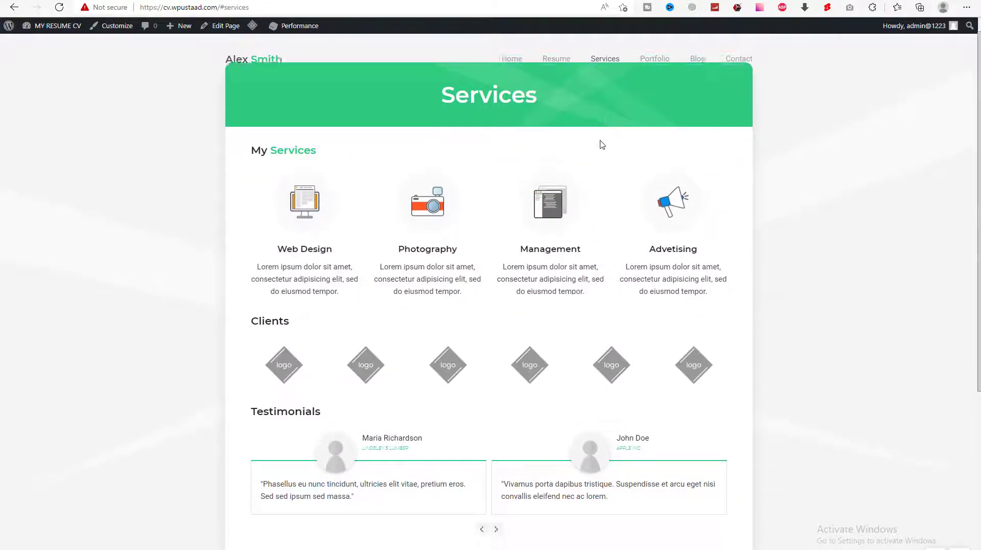
scroll(601, 144, down, 5)
scroll(600, 145, up, 4)
scroll(601, 144, up, 2)
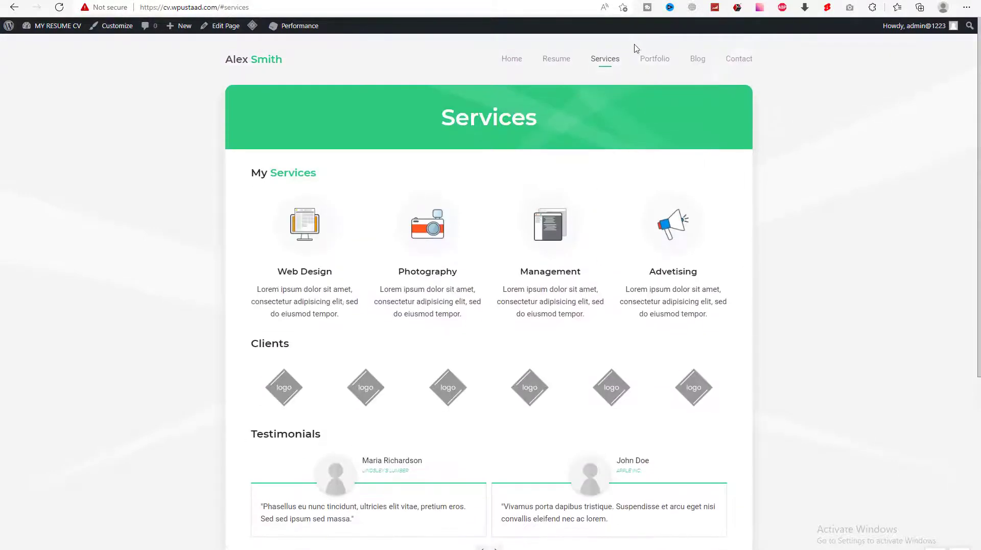
scroll(559, 209, down, 5)
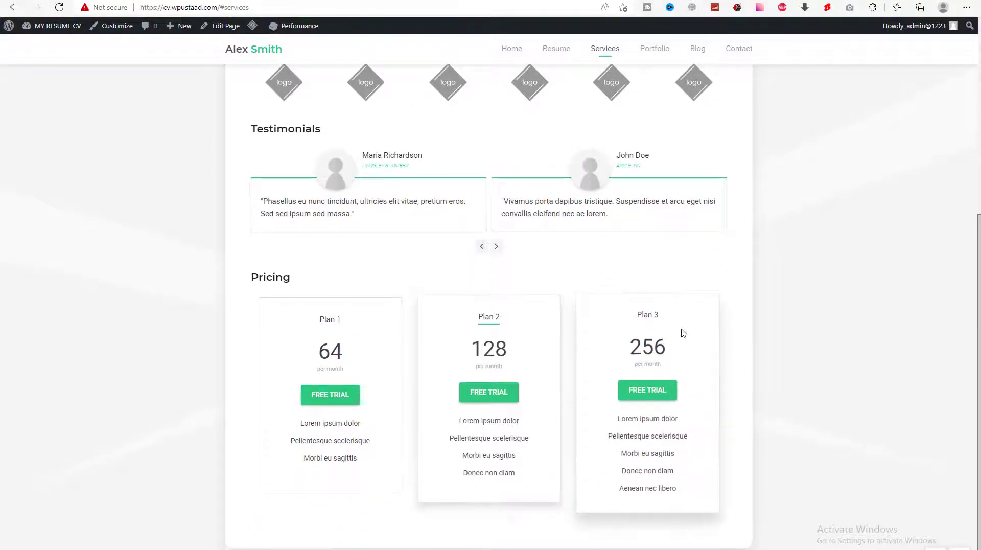
scroll(683, 333, up, 5)
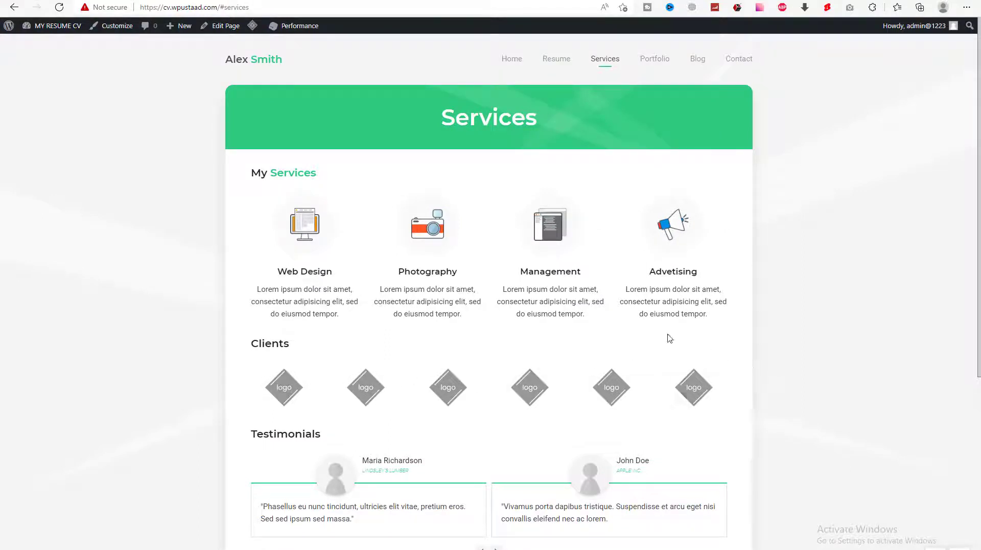
- In Portfolio, enlarge Illustration Project 3, then filter to Illustration projects
click(648, 60)
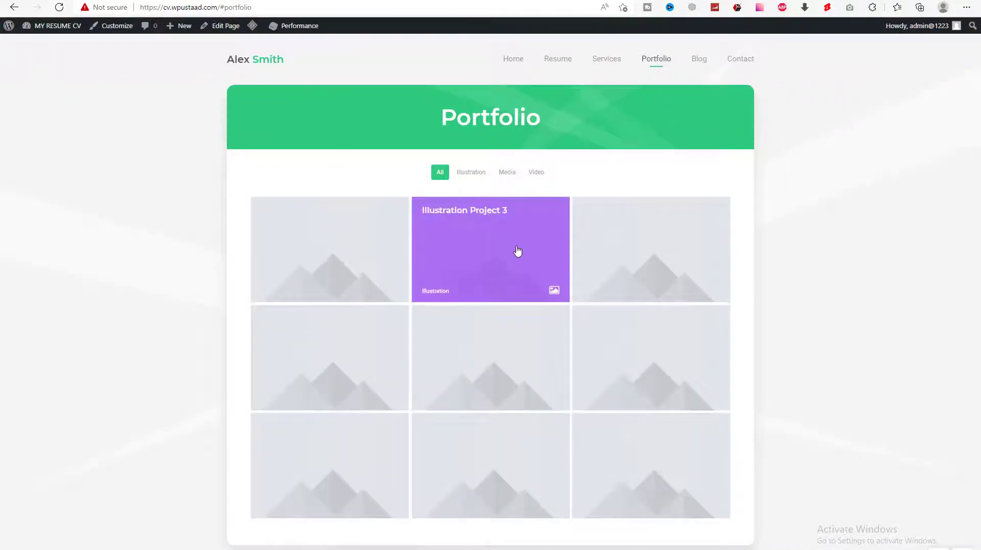
click(523, 243)
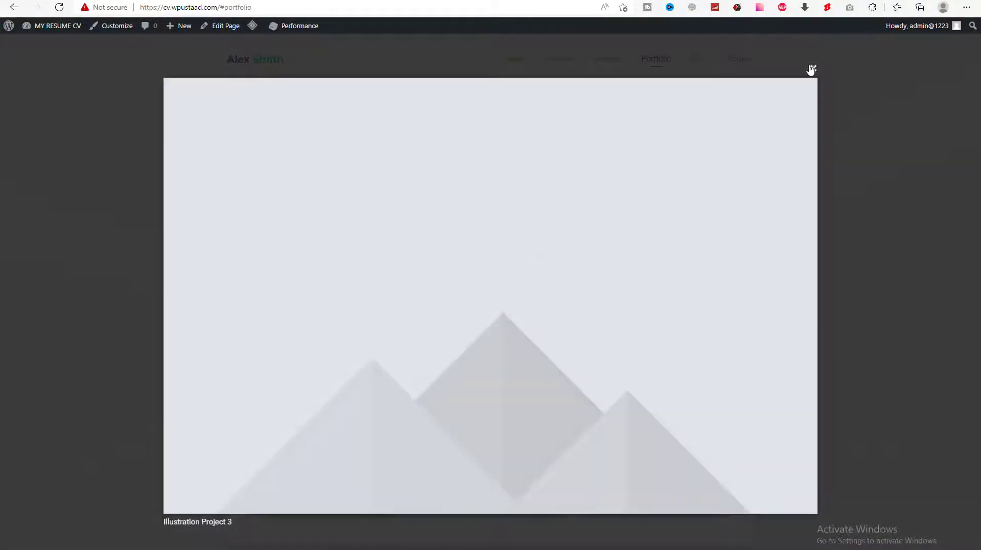
click(811, 68)
click(483, 174)
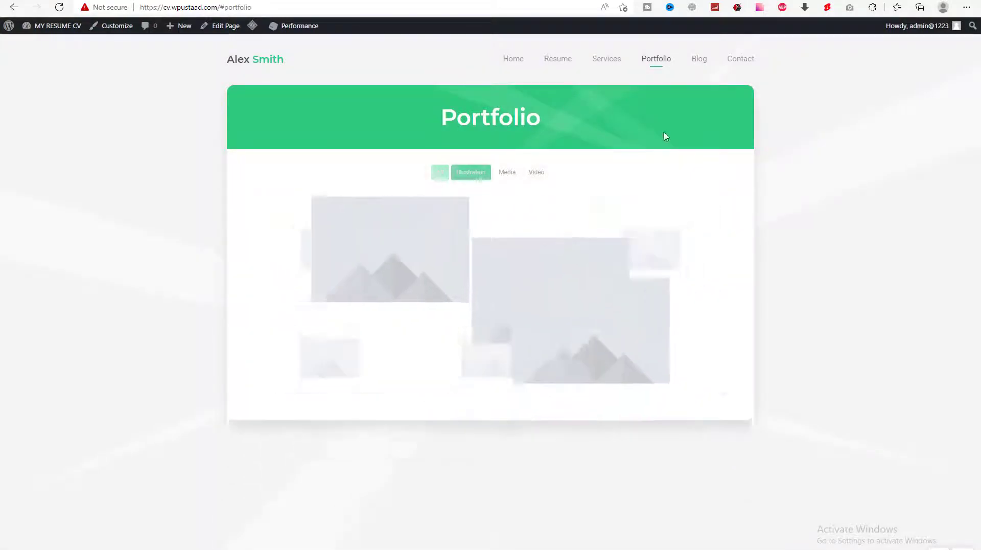
- Read the 'Bootstrap is the Most Popular Framework' post, view Contact, then return Home
click(699, 60)
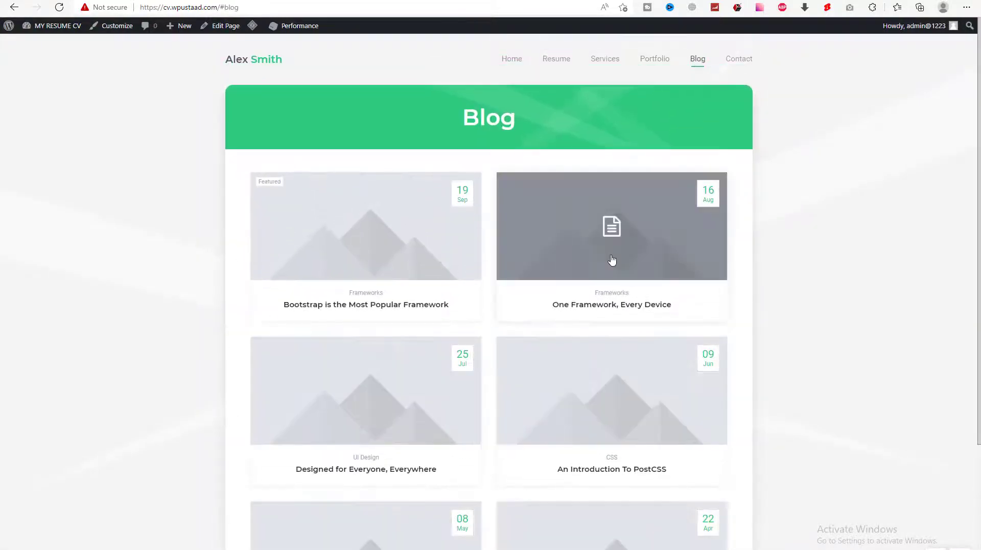
scroll(616, 256, down, 2)
scroll(615, 256, up, 2)
click(367, 230)
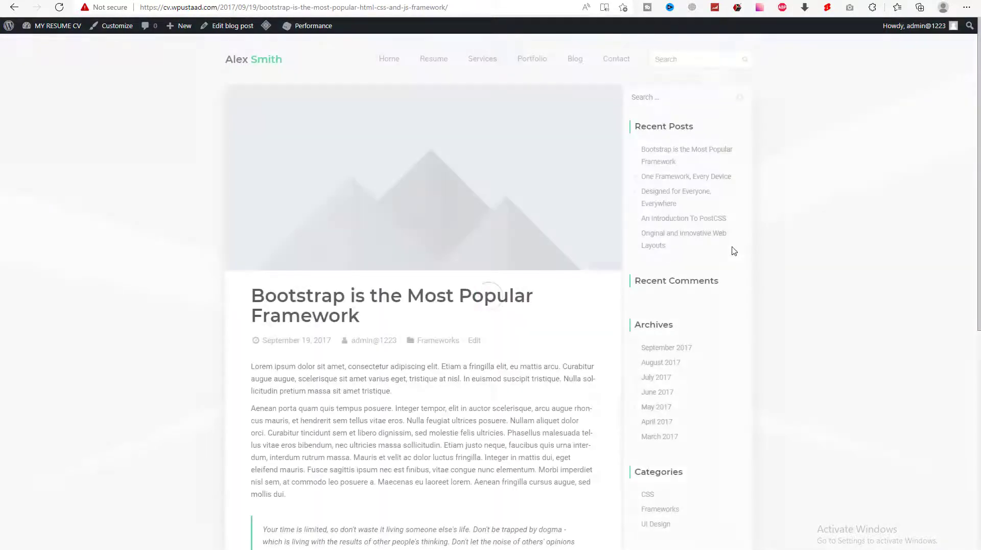
scroll(733, 251, down, 7)
scroll(734, 240, down, 1)
scroll(734, 240, up, 8)
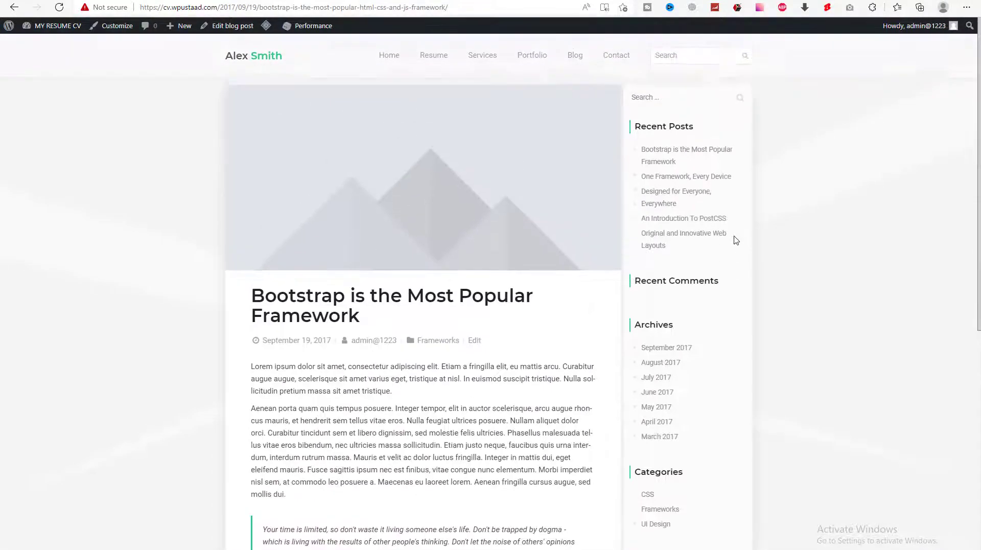
click(616, 59)
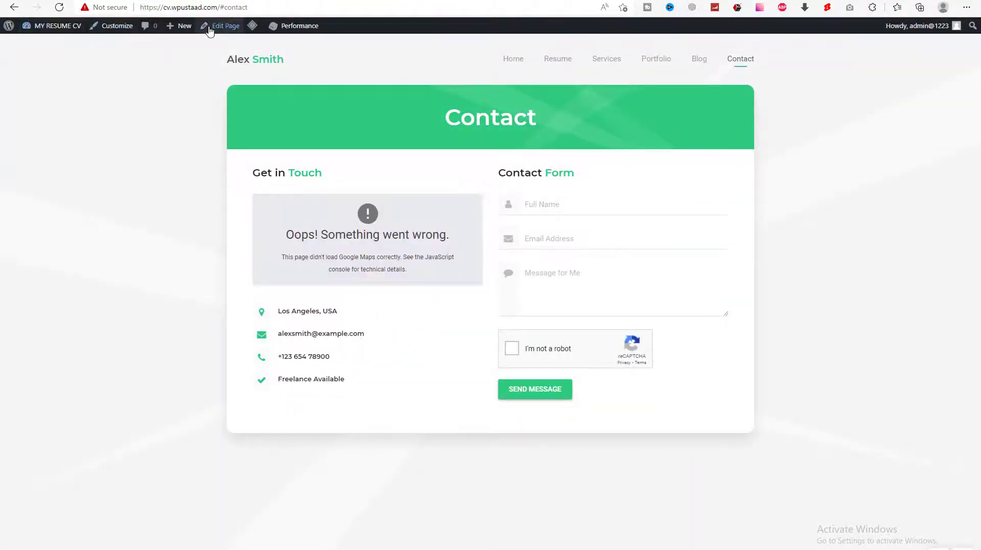
click(512, 59)
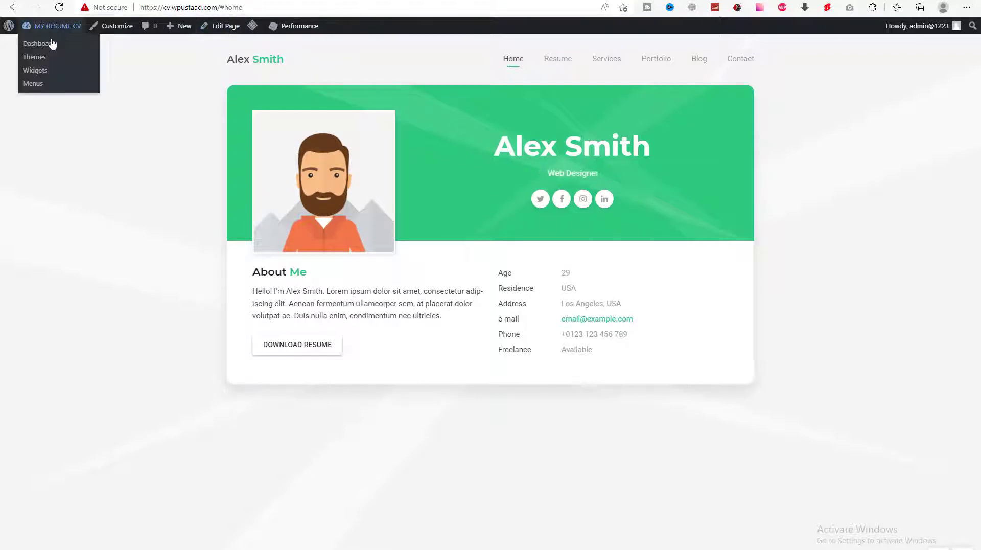
- Run the WordPress database update and continue toward Plugins > Installed Plugins
right_click(45, 38)
key(Escape)
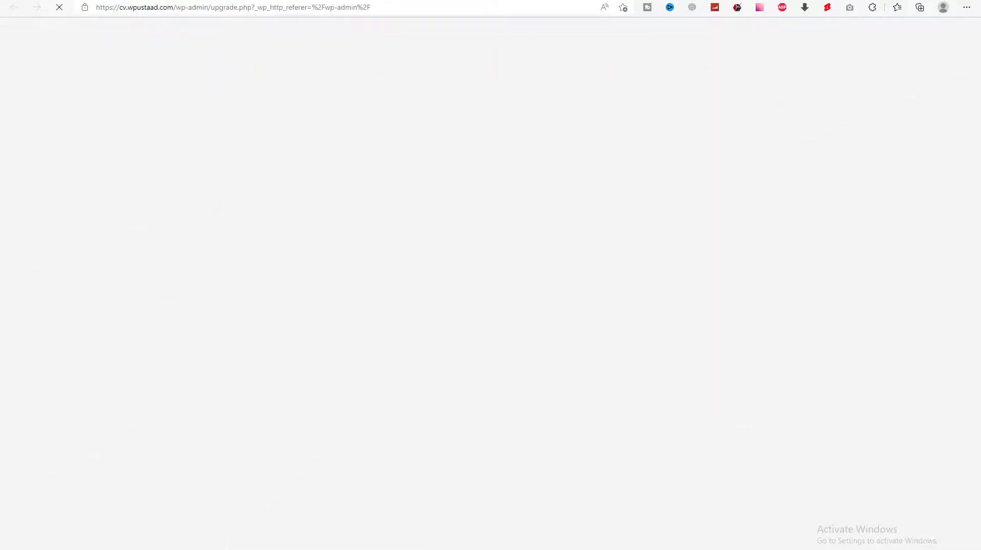
click(350, 198)
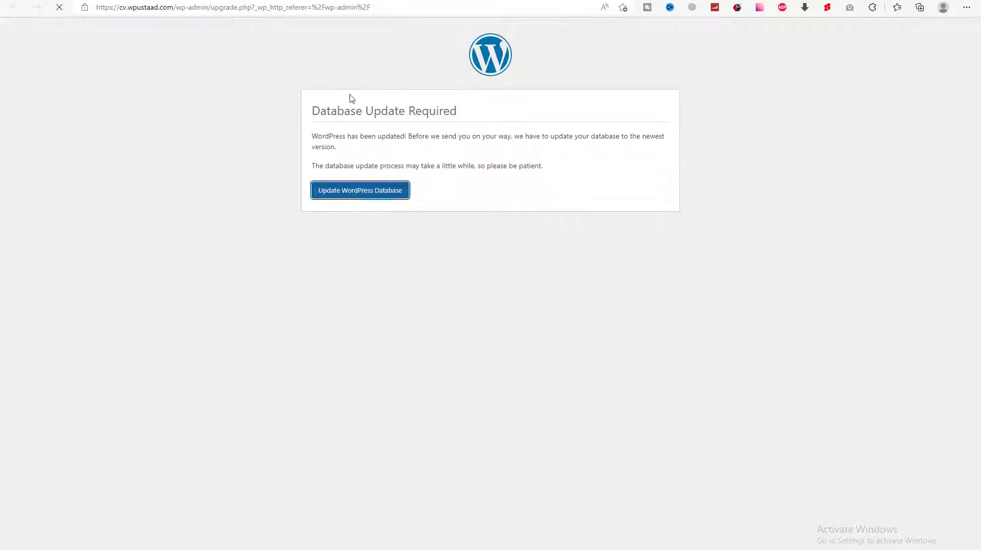
click(329, 164)
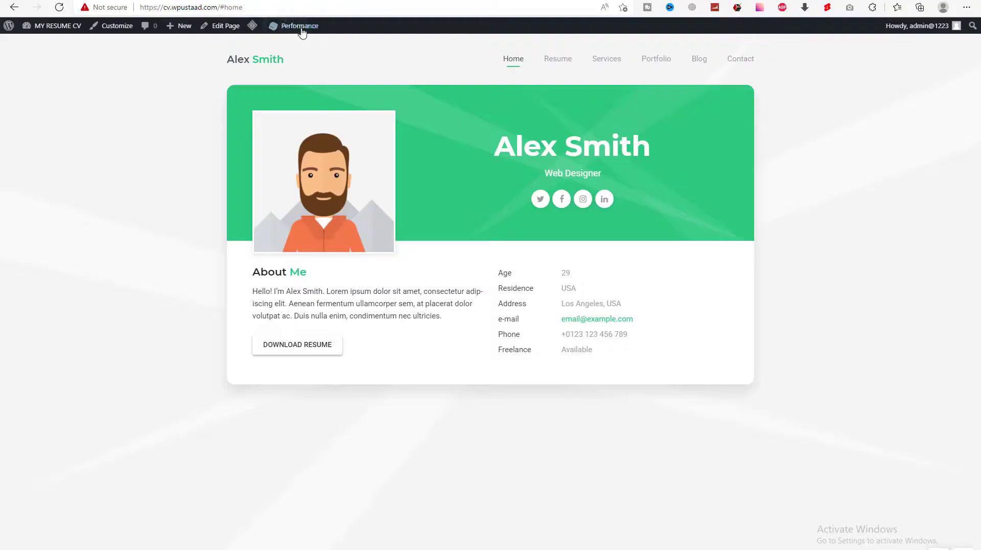
mouse_move(299, 31)
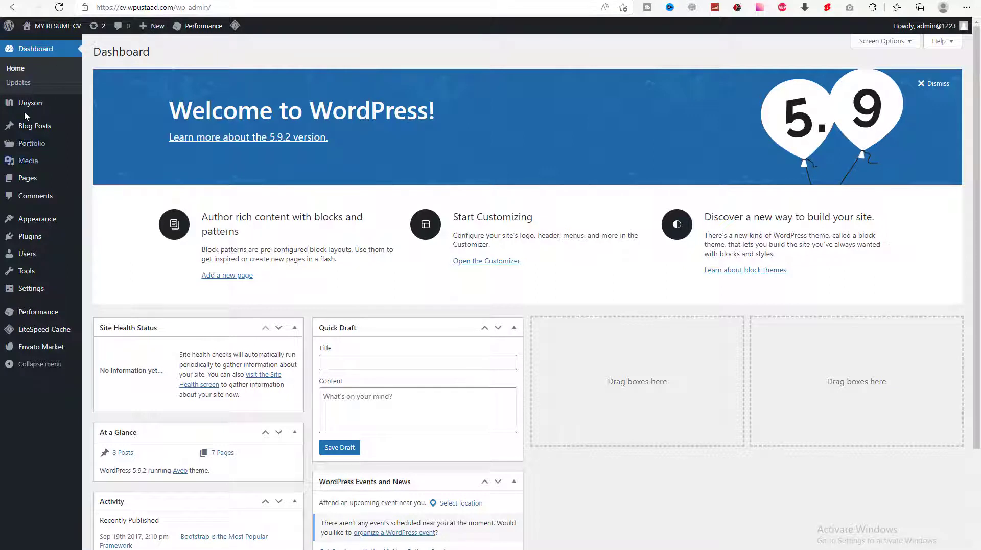
mouse_move(31, 236)
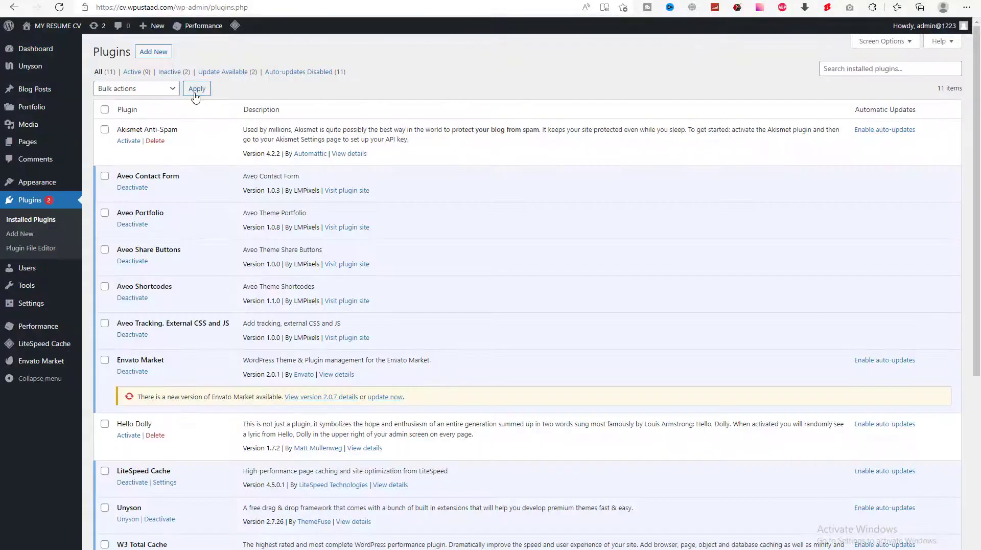
- Filter to Active plugins and update W3 Total Cache to 2.2.1 and Envato Market to 2.0.7
click(139, 73)
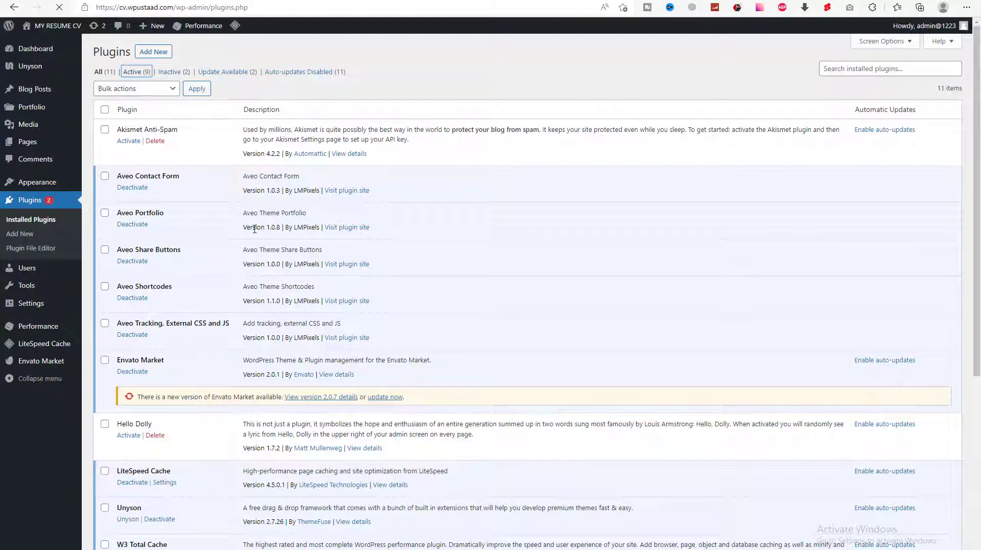
scroll(279, 280, down, 4)
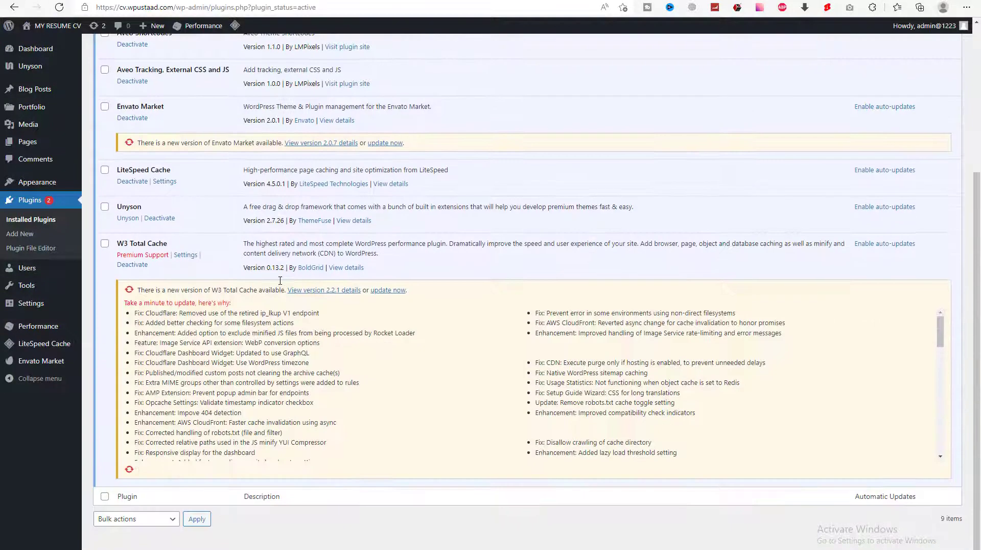
click(387, 289)
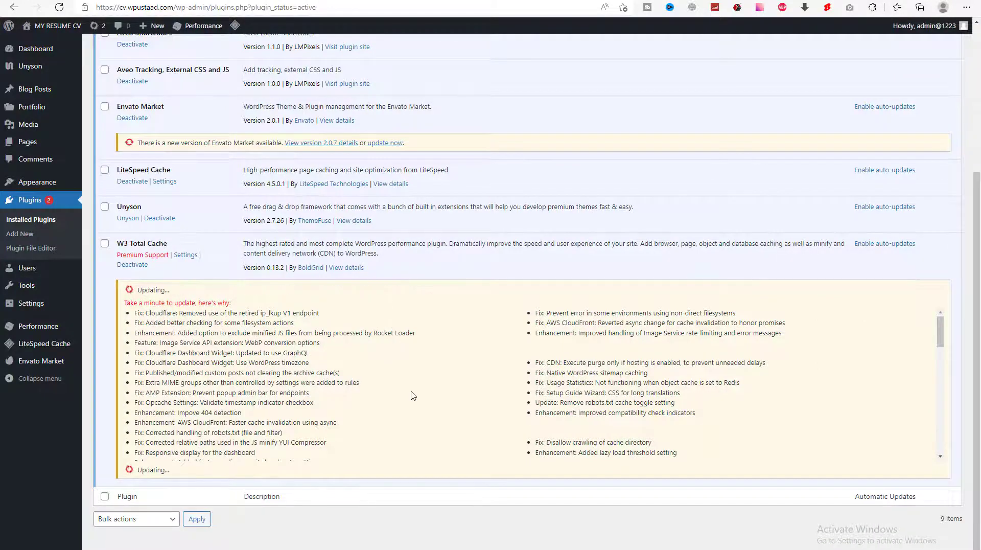
scroll(413, 395, up, 4)
scroll(414, 394, down, 2)
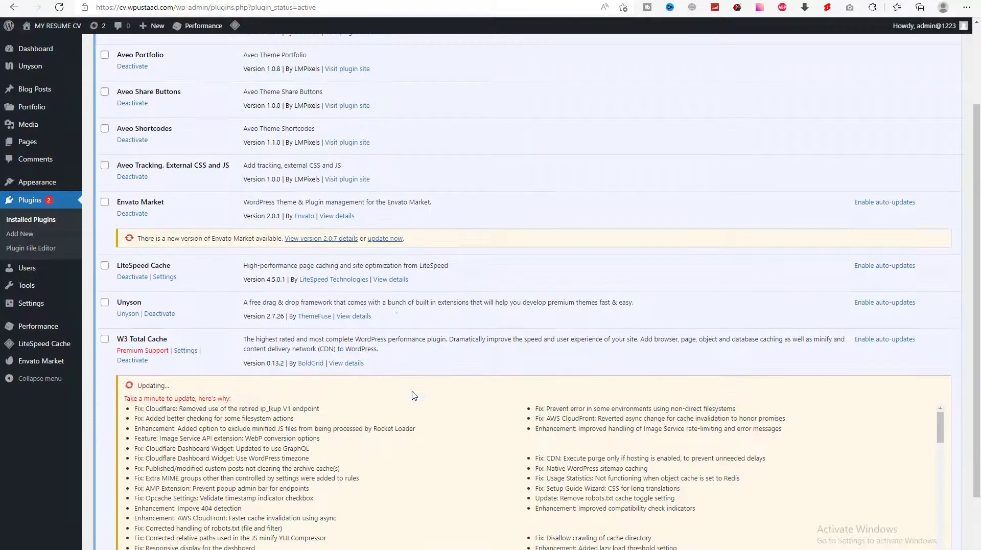
click(385, 239)
- Open the Main page in the block editor from the homepage
scroll(400, 341, down, 3)
scroll(400, 339, up, 5)
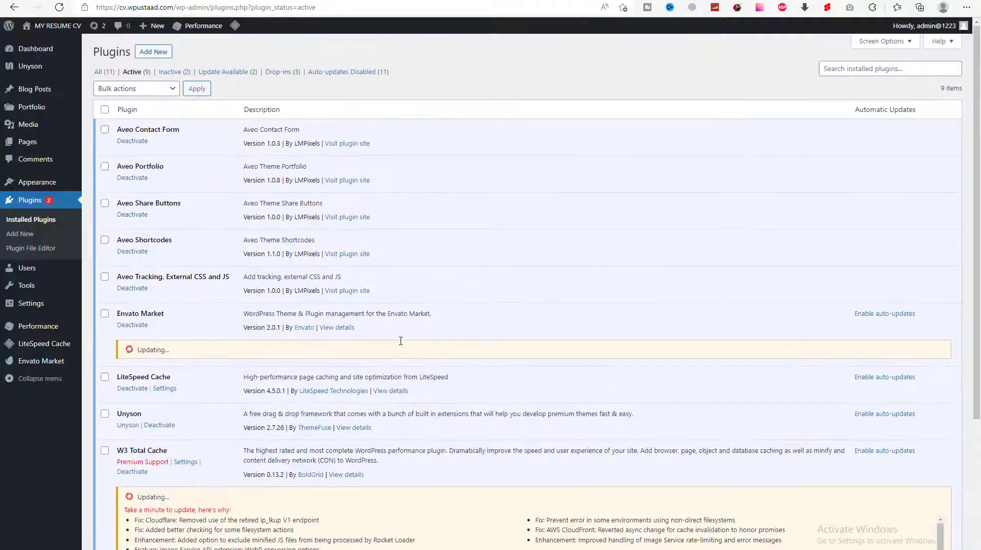
scroll(398, 347, down, 3)
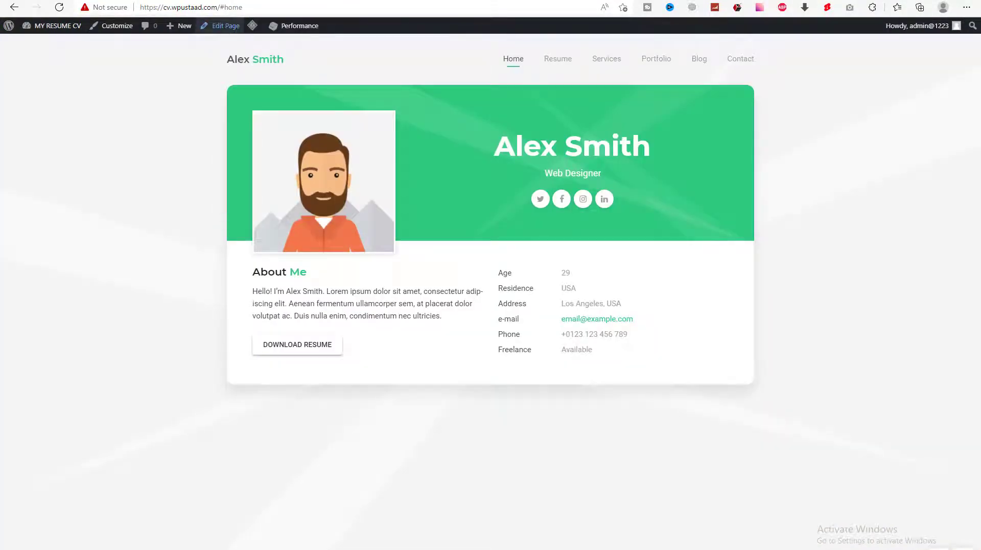
click(220, 25)
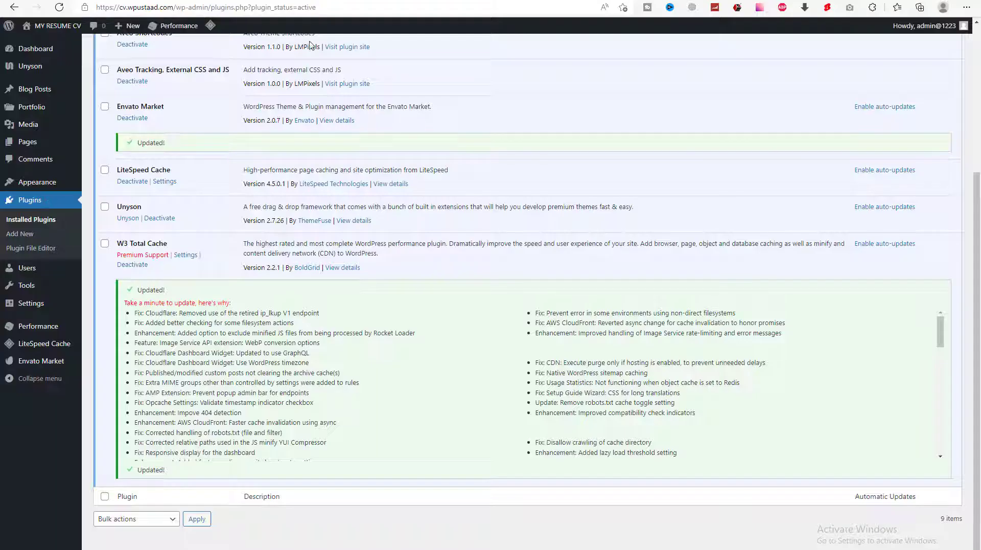
scroll(319, 103, up, 5)
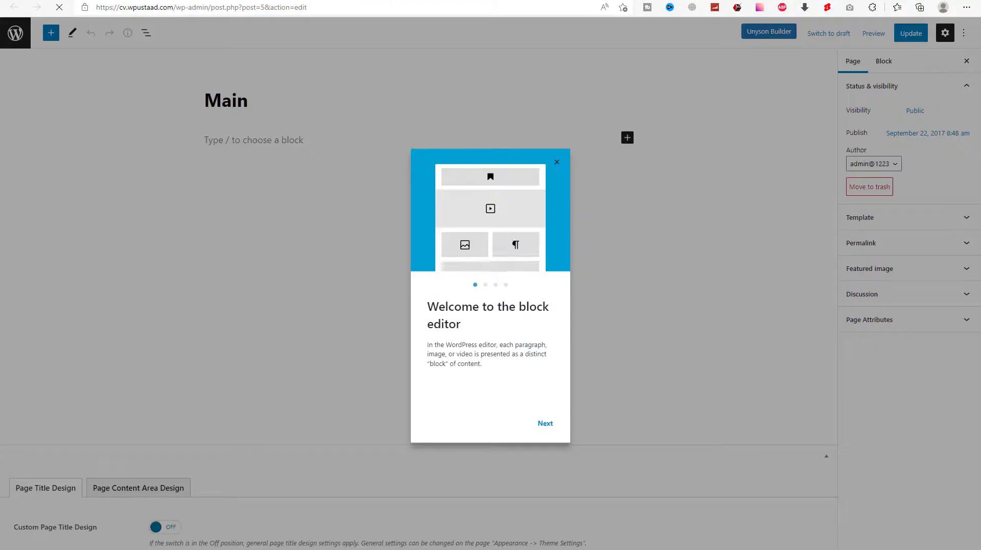
- Dismiss the block editor welcome guide
click(545, 423)
click(545, 424)
click(545, 424)
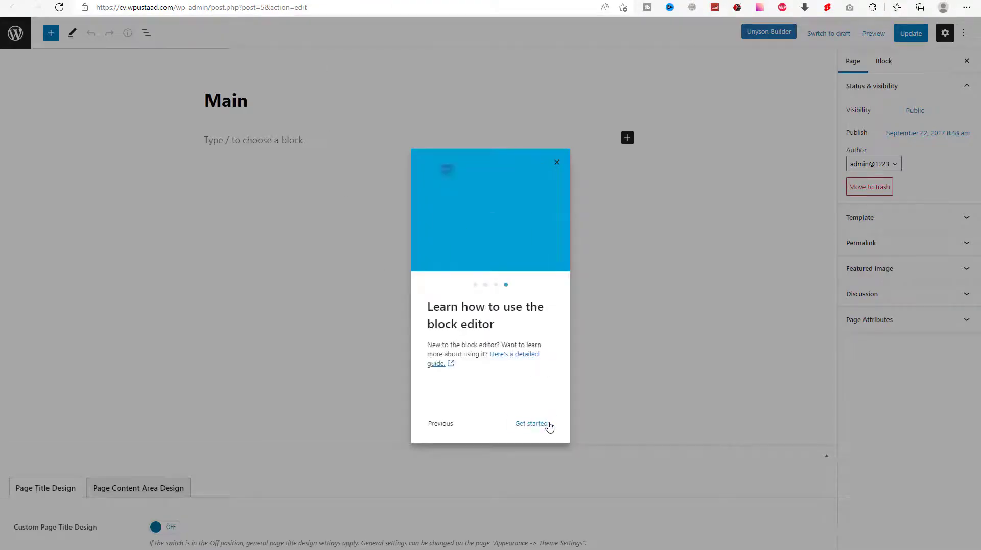
click(548, 426)
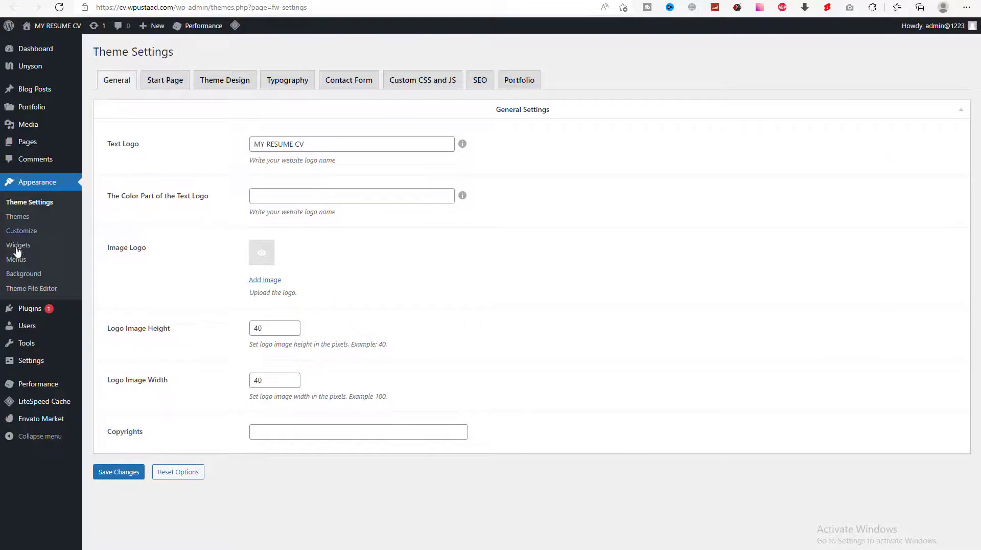
- Install and activate the Classic Editor plugin, then reload the page editor
mouse_move(43, 314)
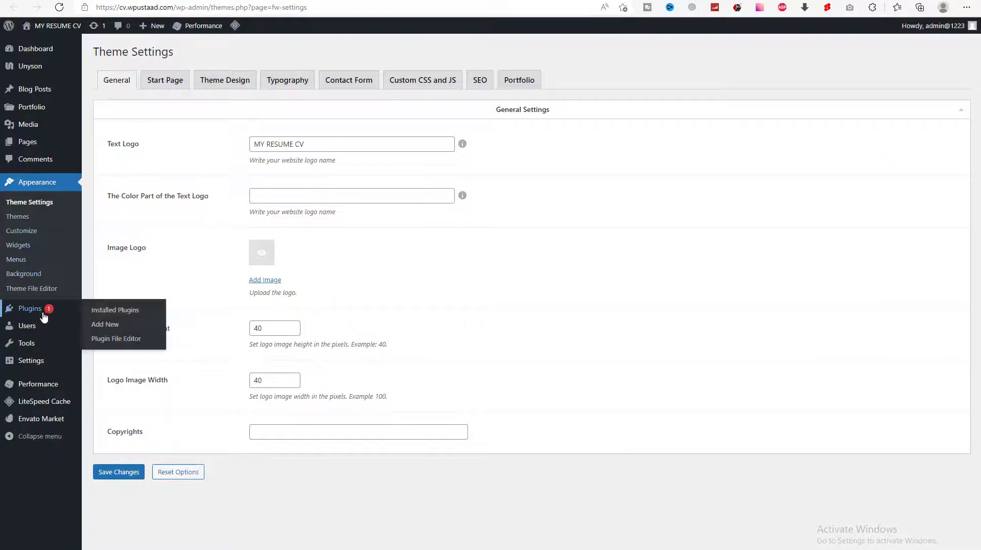
right_click(115, 328)
click(116, 328)
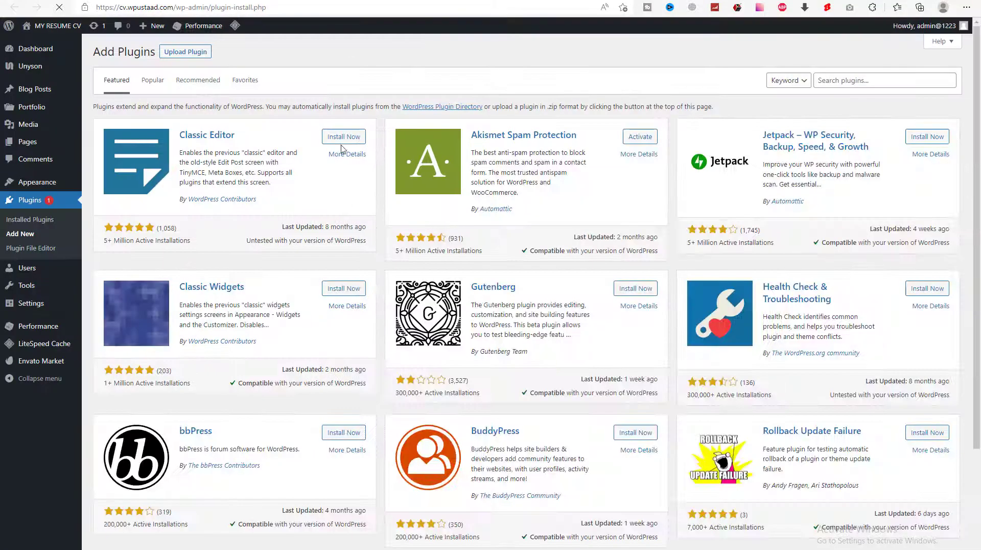
click(342, 138)
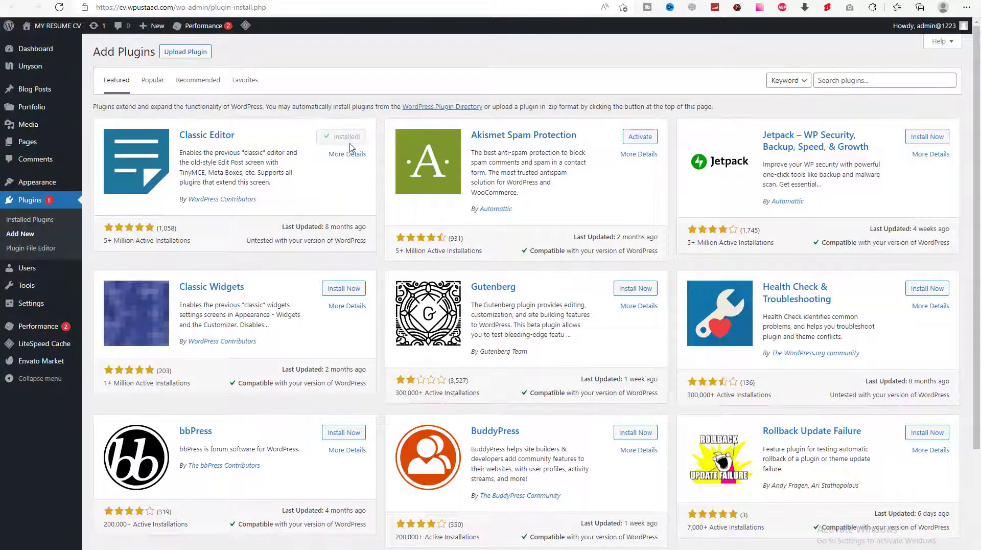
click(346, 137)
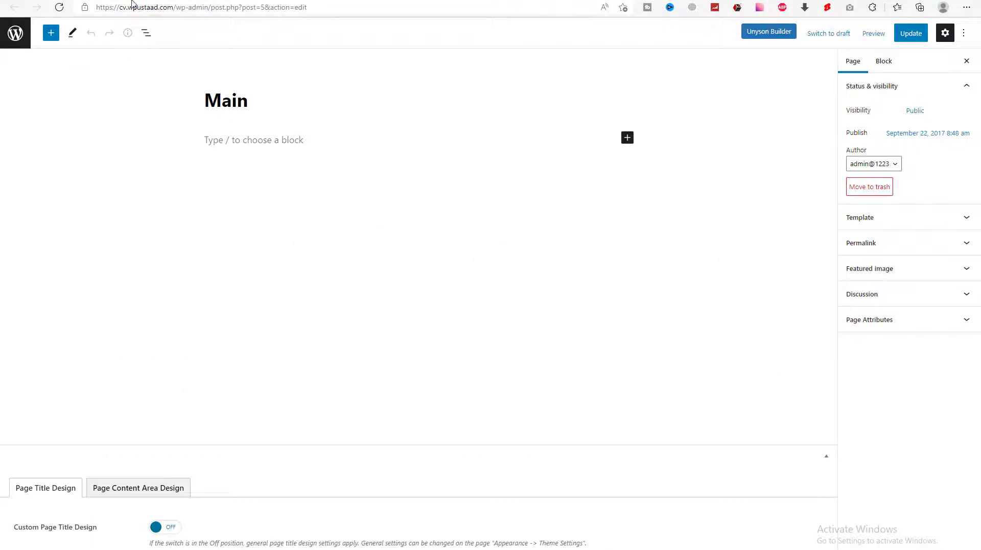
click(59, 6)
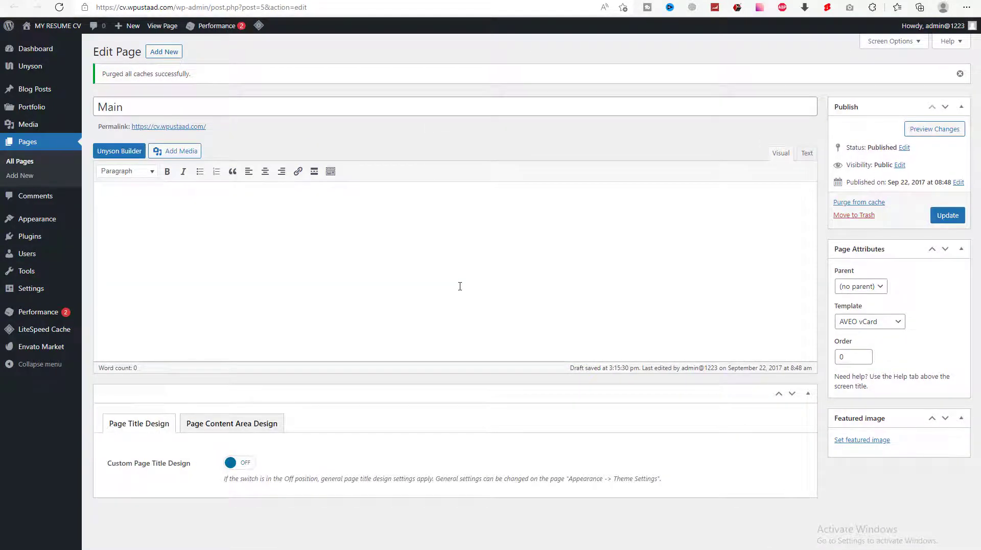
- Turn on the Unyson Builder for Main and browse its Layout, AVEO, Media and Content element tabs
click(127, 151)
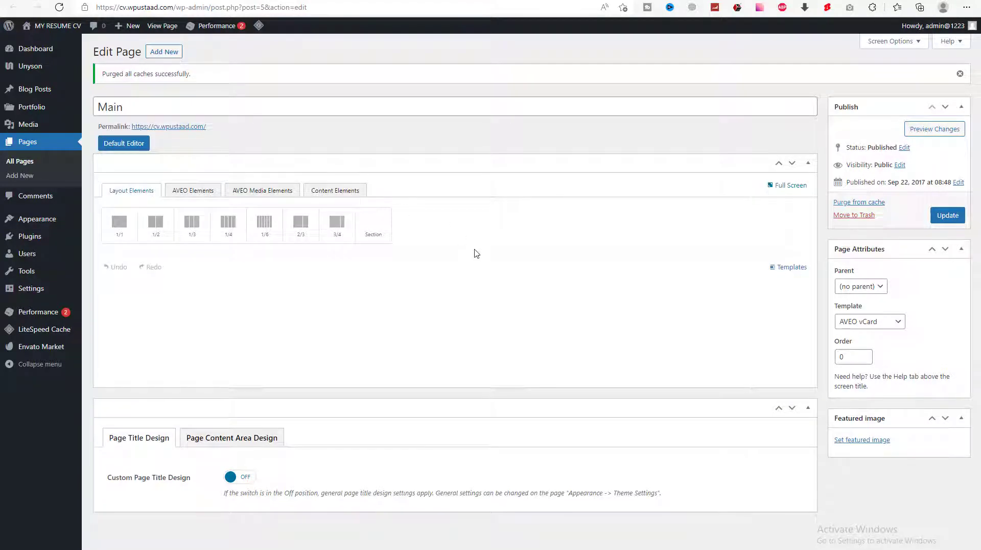
click(195, 191)
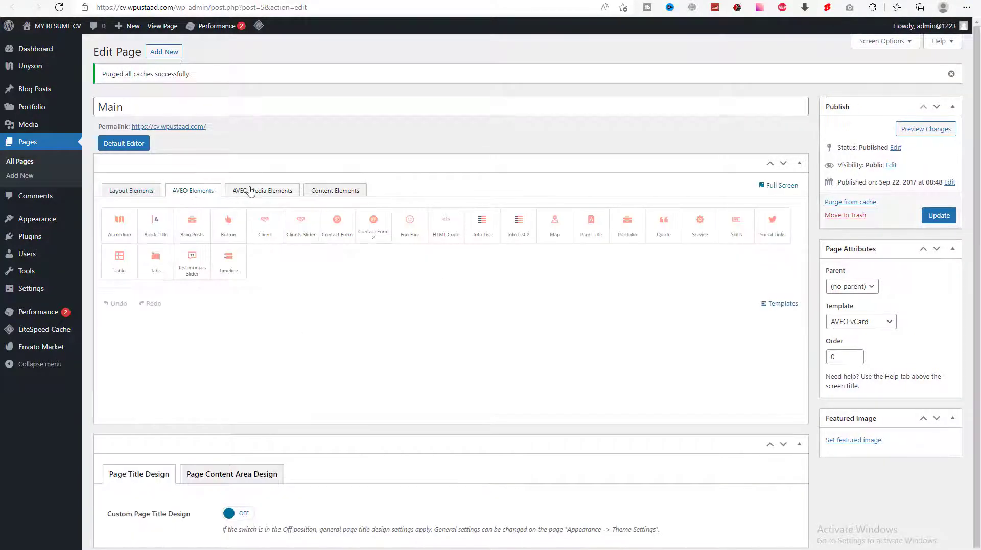
click(258, 191)
click(319, 191)
click(129, 191)
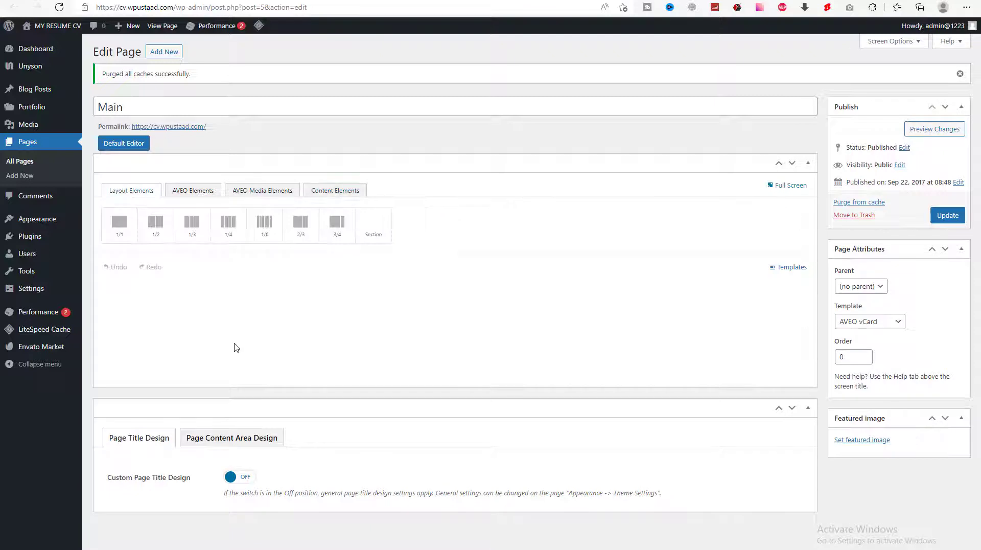
click(223, 439)
click(138, 437)
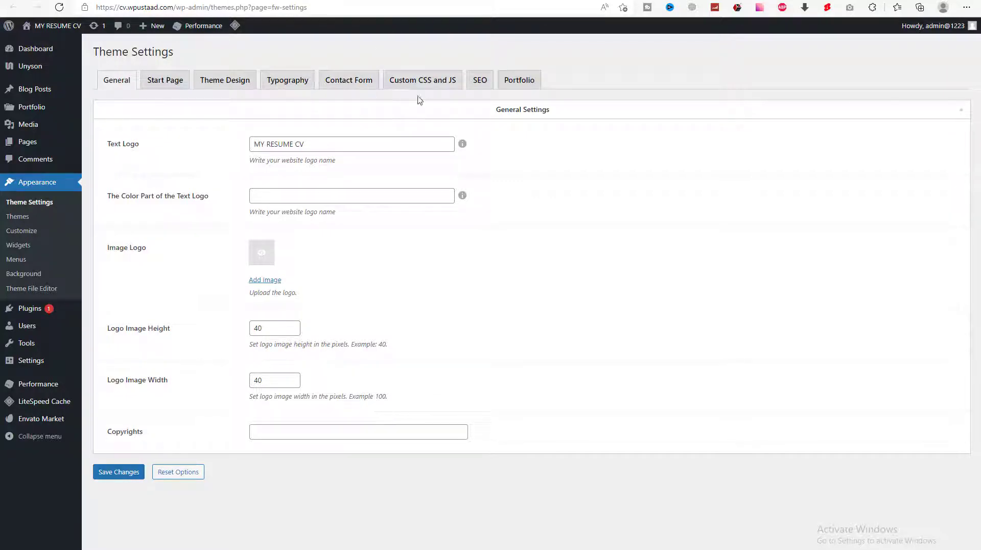
- Set the site logo to the megaphone image from the media library
click(459, 1)
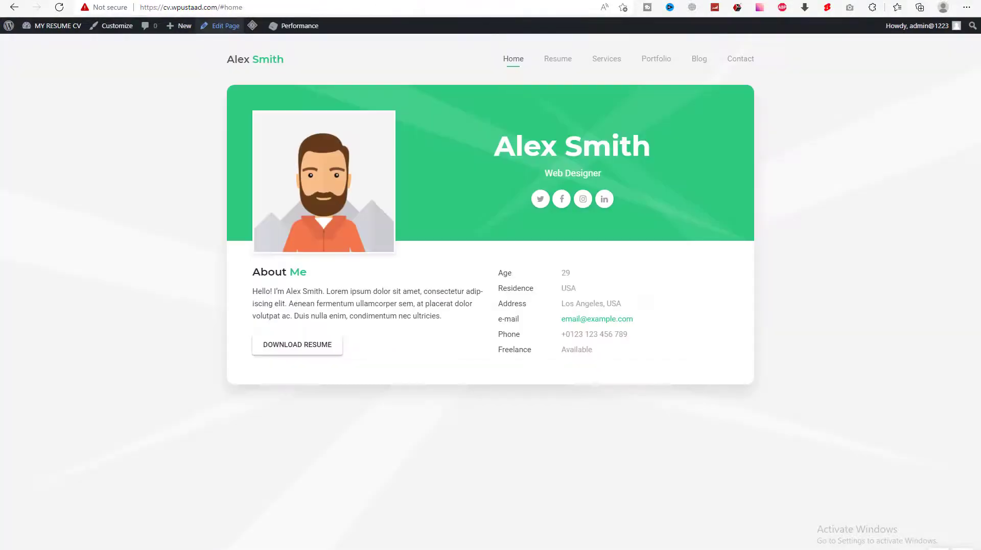
key(ctrl+Tab)
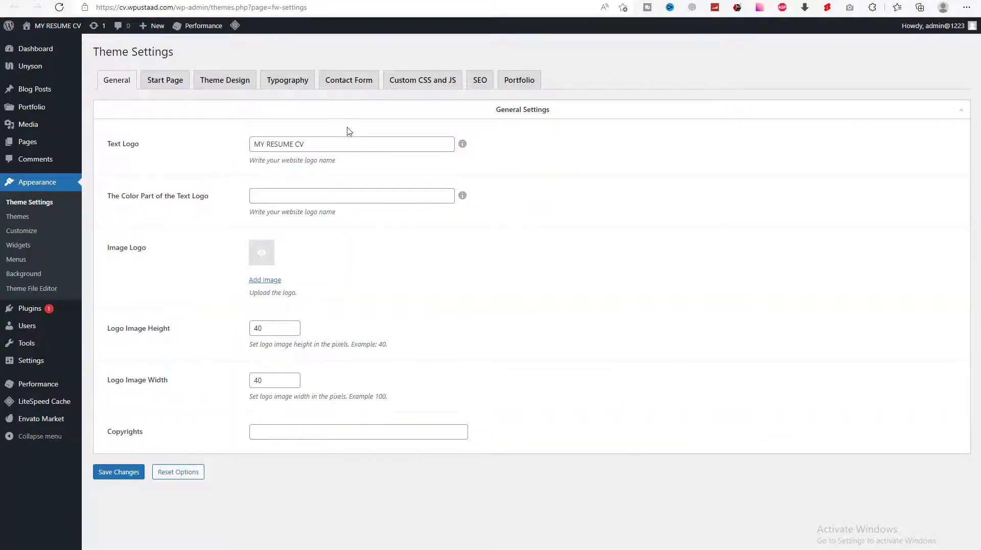
key(ctrl+Tab)
key(ctrl+Tab)
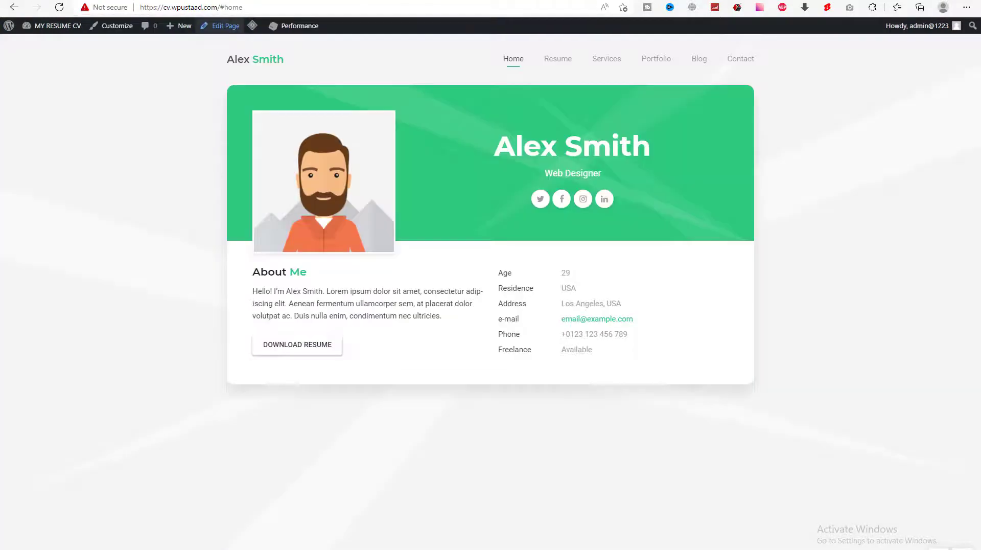
key(ctrl+Tab)
click(271, 194)
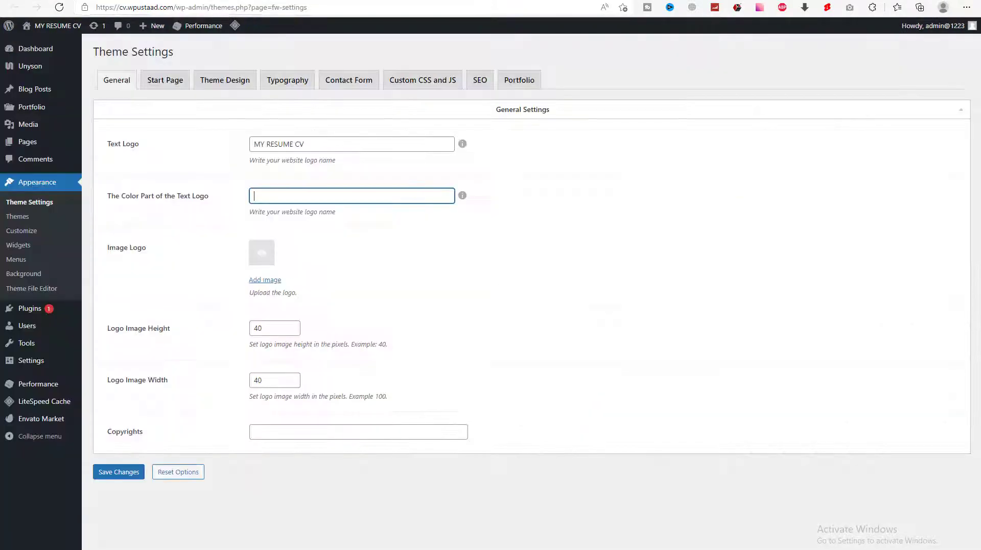
click(264, 279)
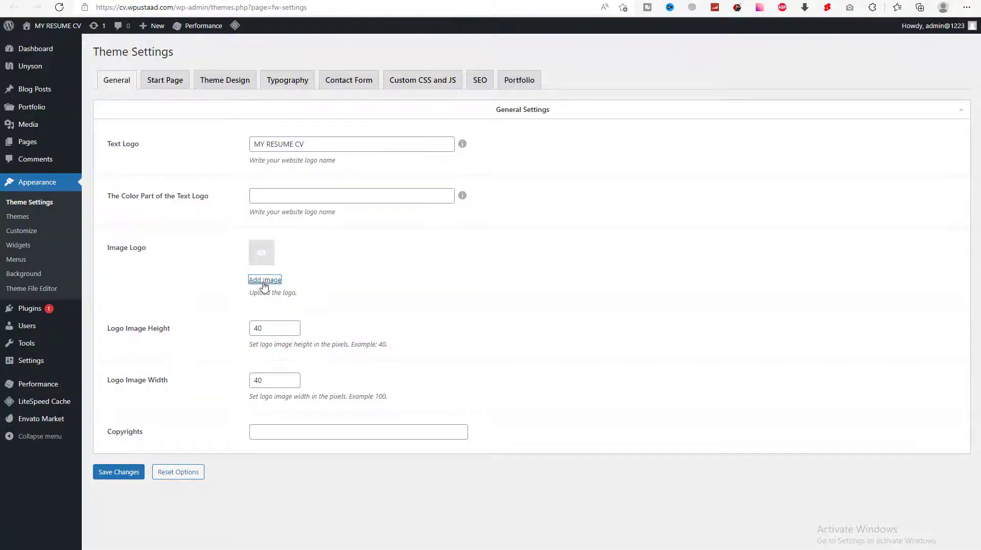
click(94, 68)
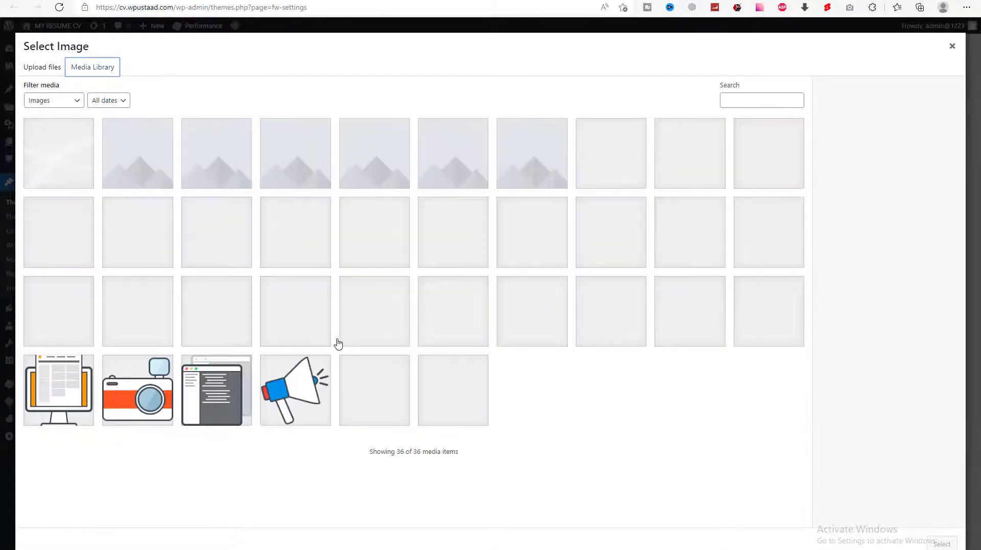
click(295, 390)
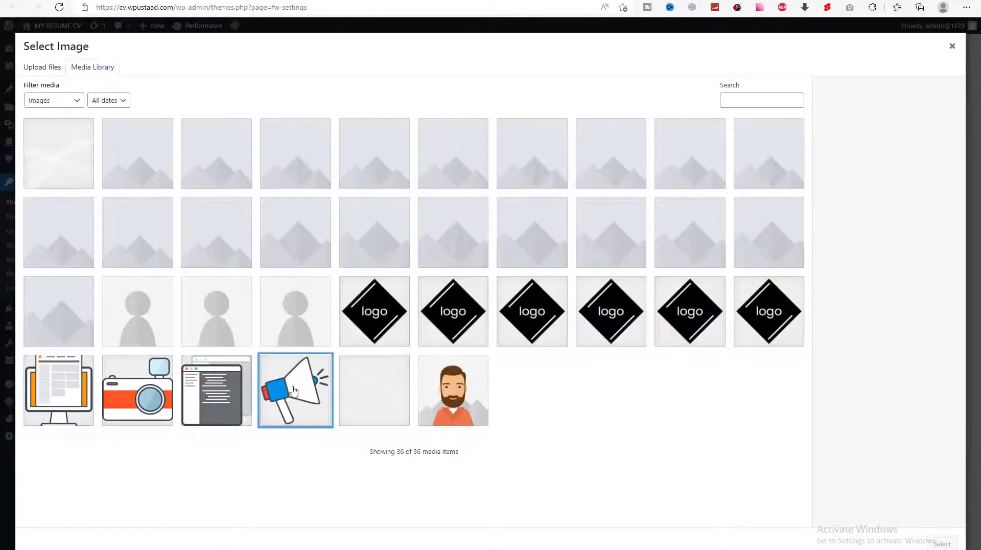
click(941, 544)
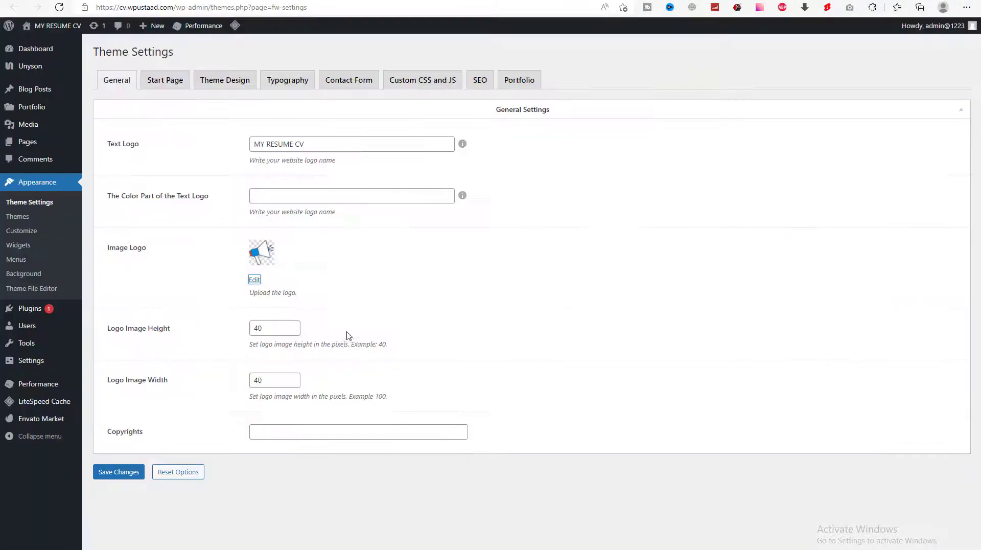
- Enter 2022 as the Copyrights text and save the general settings
click(288, 431)
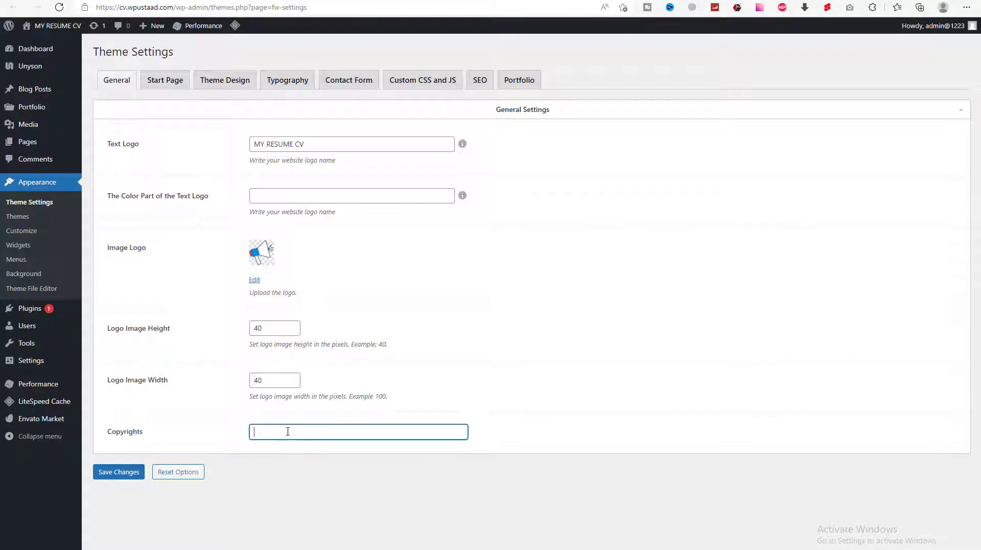
text(2022)
click(115, 472)
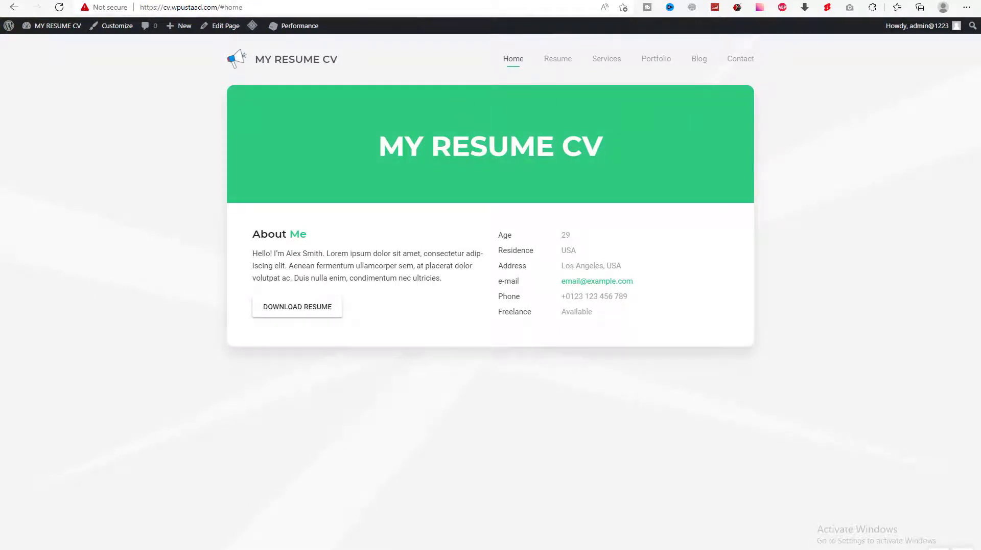
- Put the author's name in the colour part of the text logo and save it
click(398, 3)
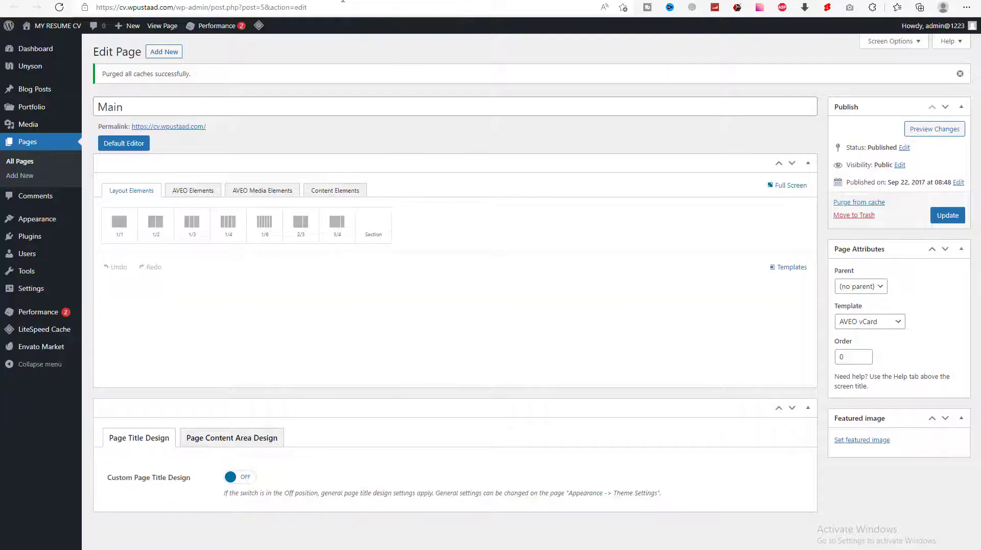
click(342, 0)
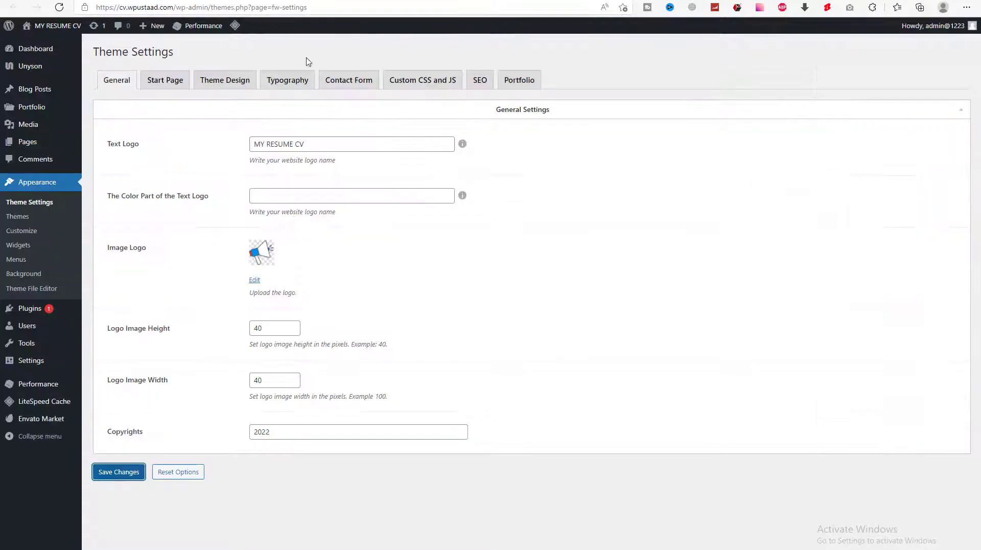
click(287, 197)
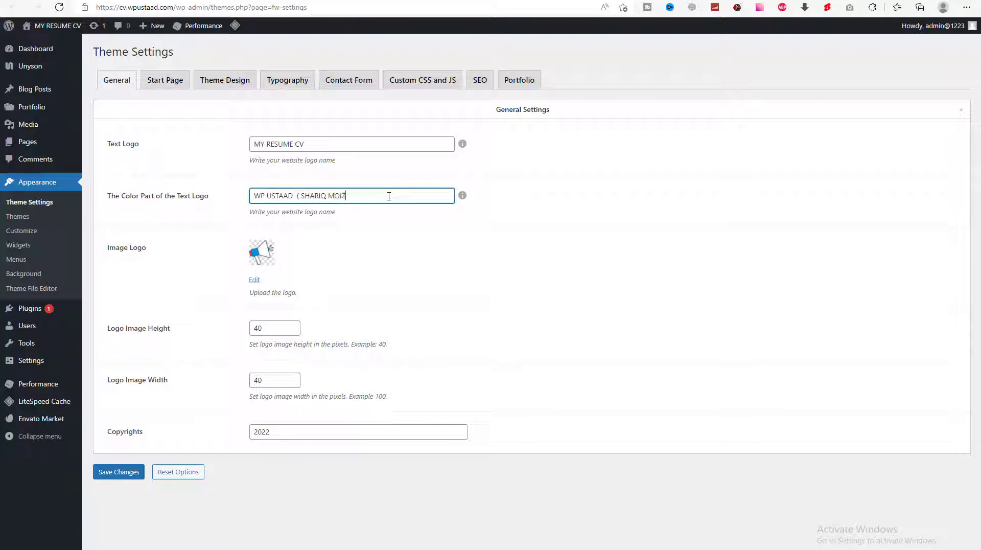
click(135, 472)
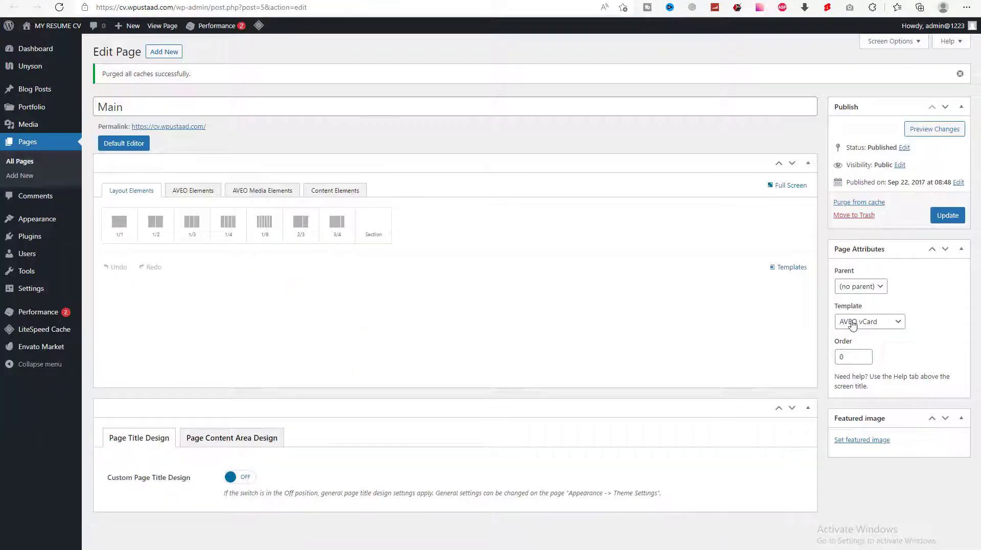
click(852, 324)
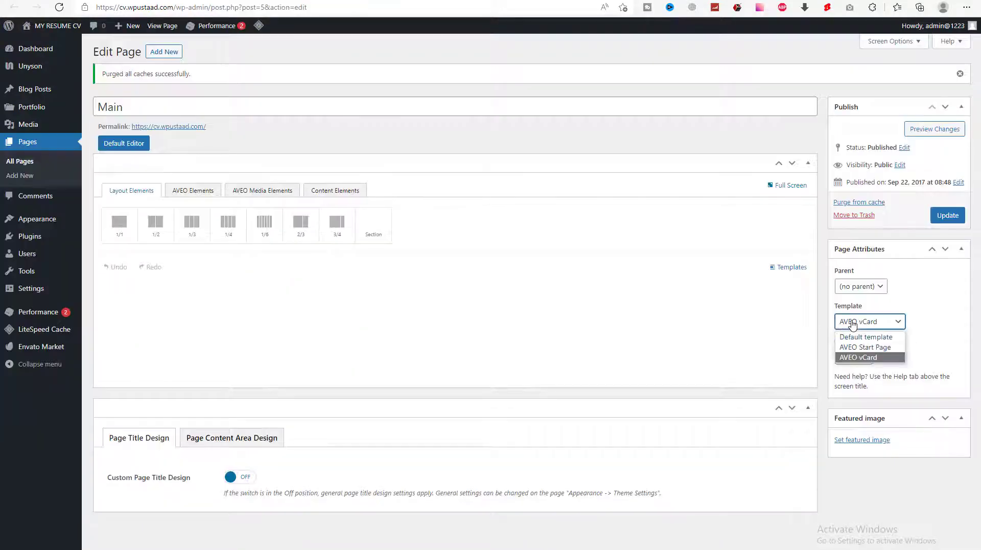
- Choose AVEO Start Page as the Main page template, then view the Start Page settings
click(859, 348)
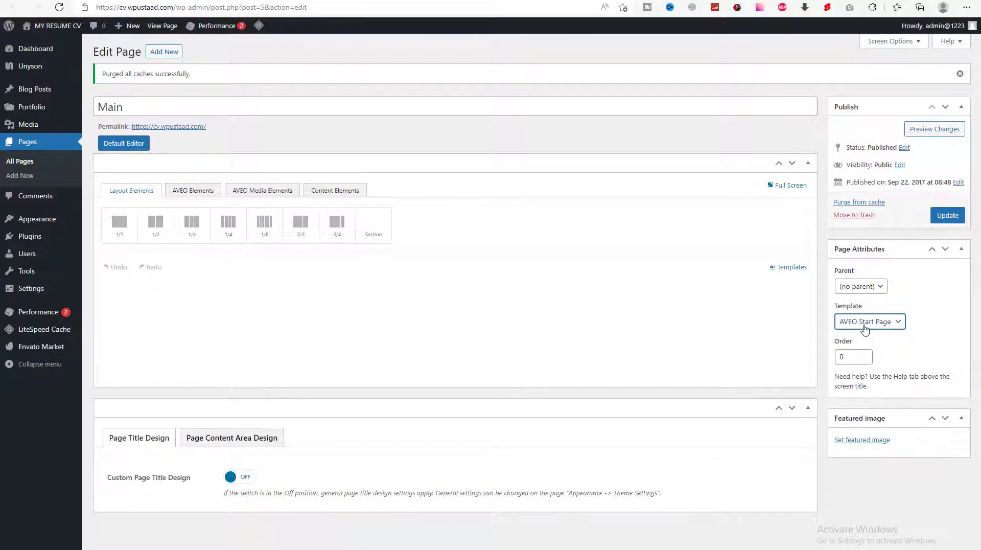
click(864, 329)
click(865, 337)
click(865, 324)
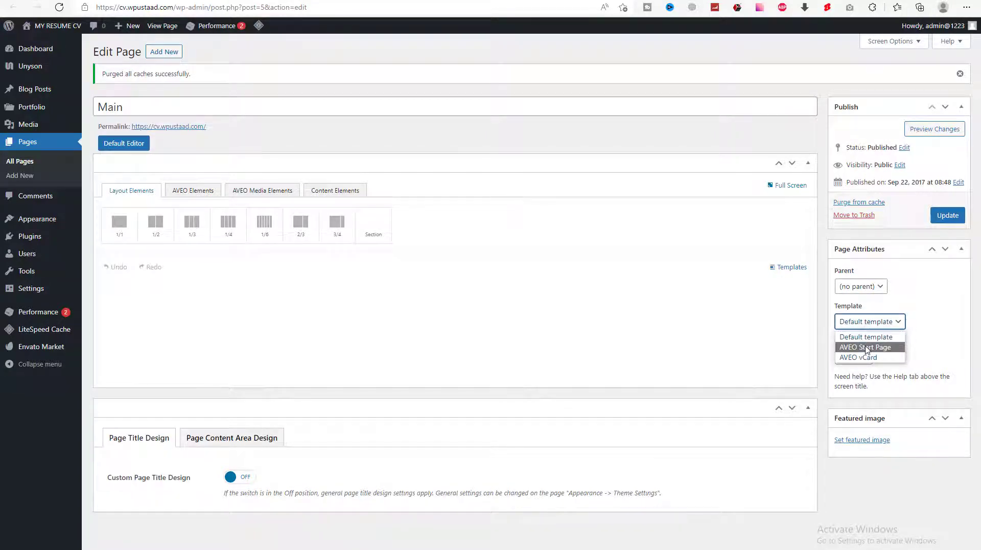
click(866, 348)
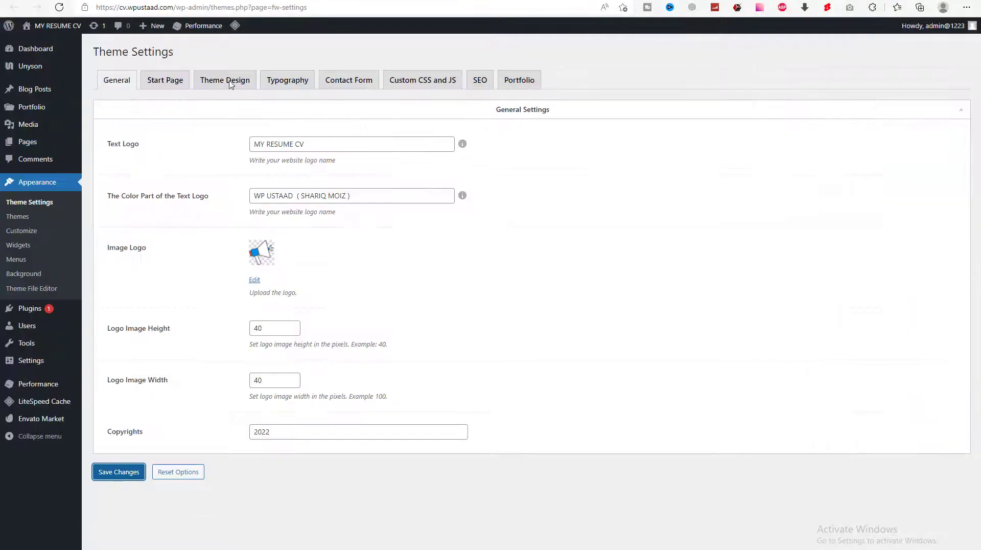
click(164, 81)
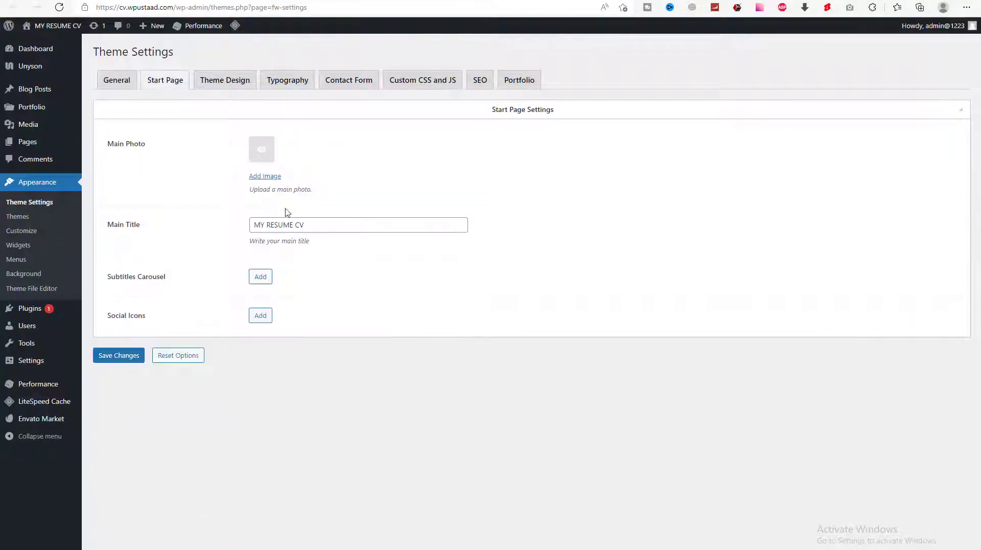
- Set the bearded cartoon portrait as the start page's main photo
click(263, 177)
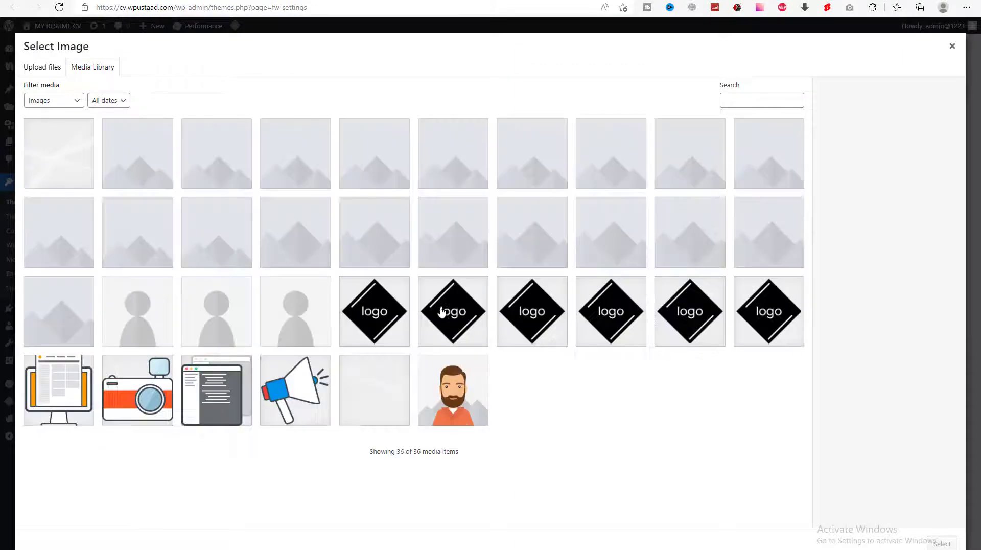
click(449, 389)
click(941, 544)
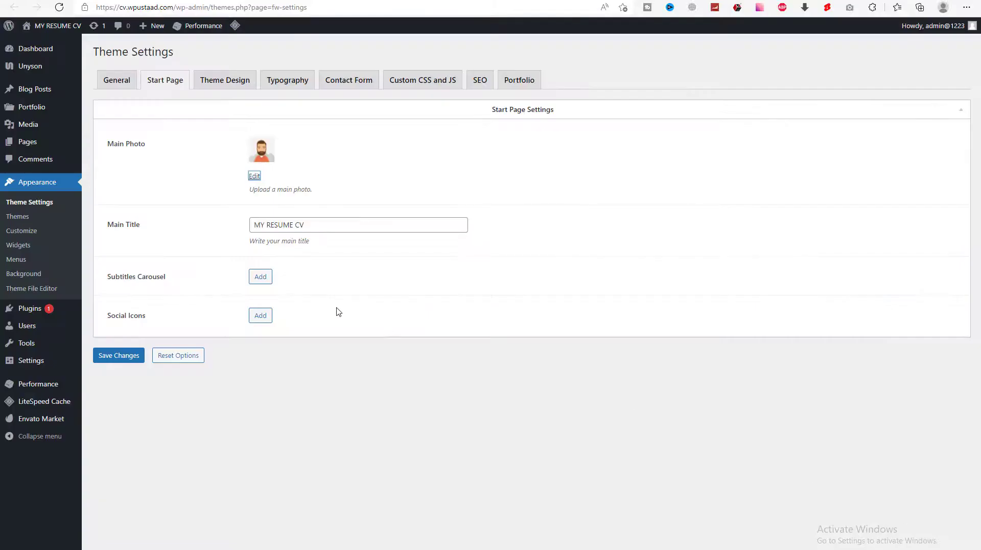
- Add a new social icon entry with its link set to '#'
click(261, 315)
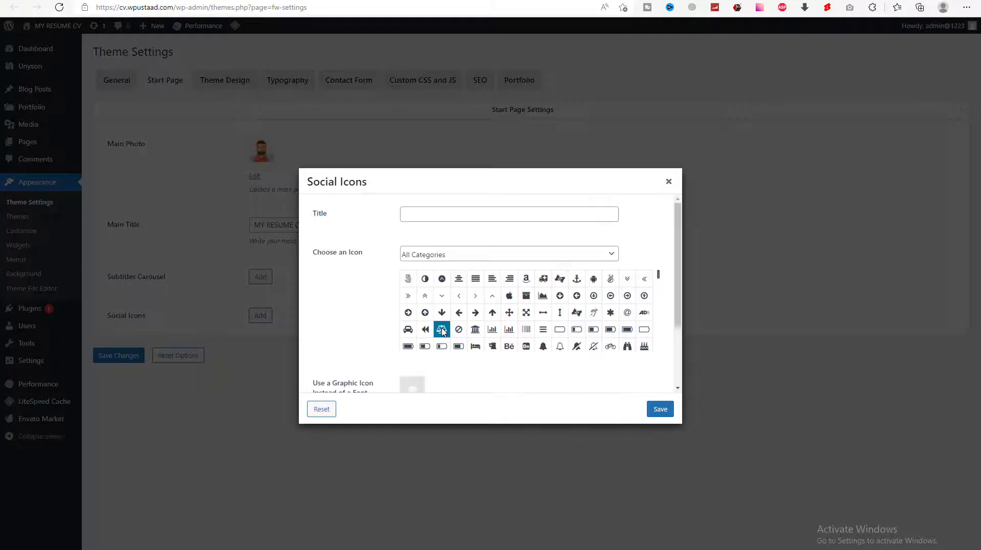
click(440, 254)
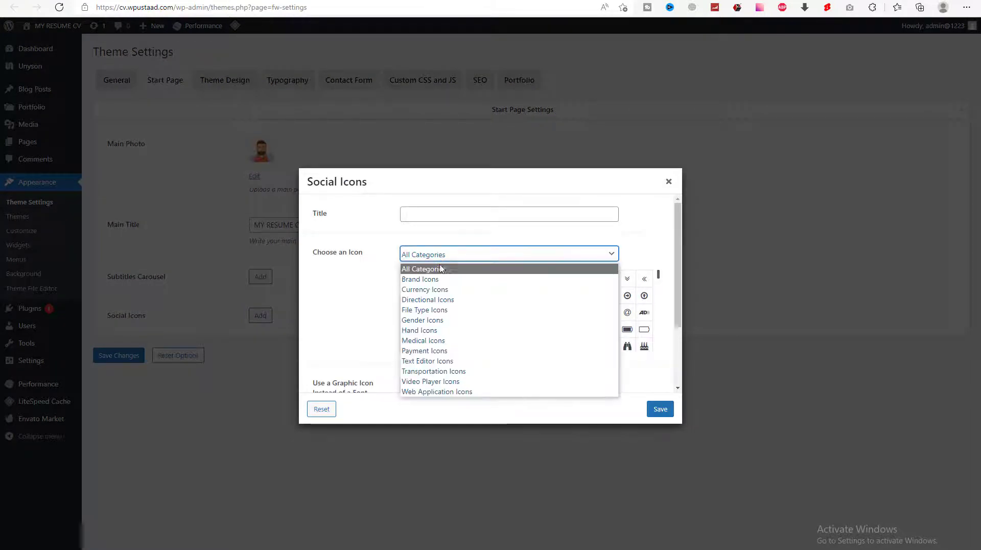
click(482, 212)
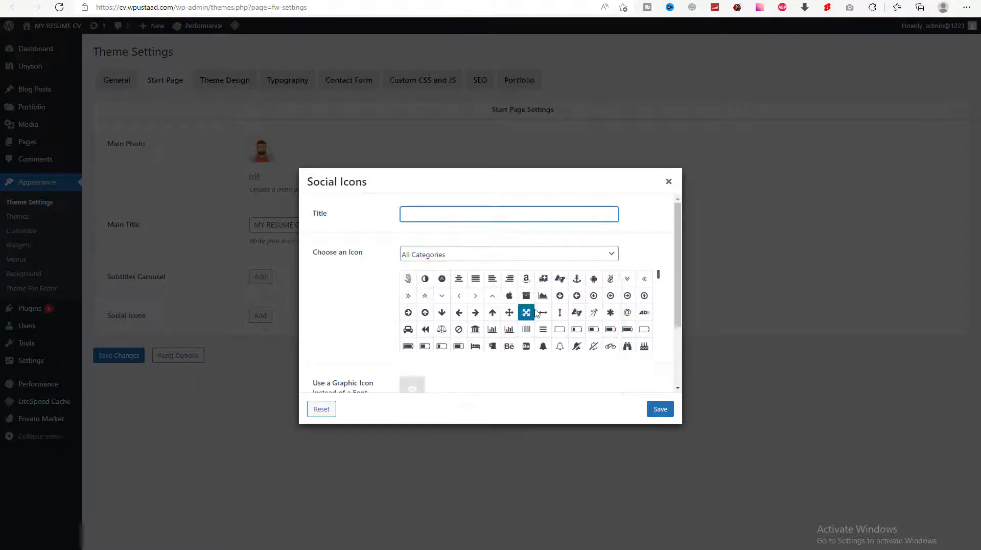
scroll(542, 313, down, 3)
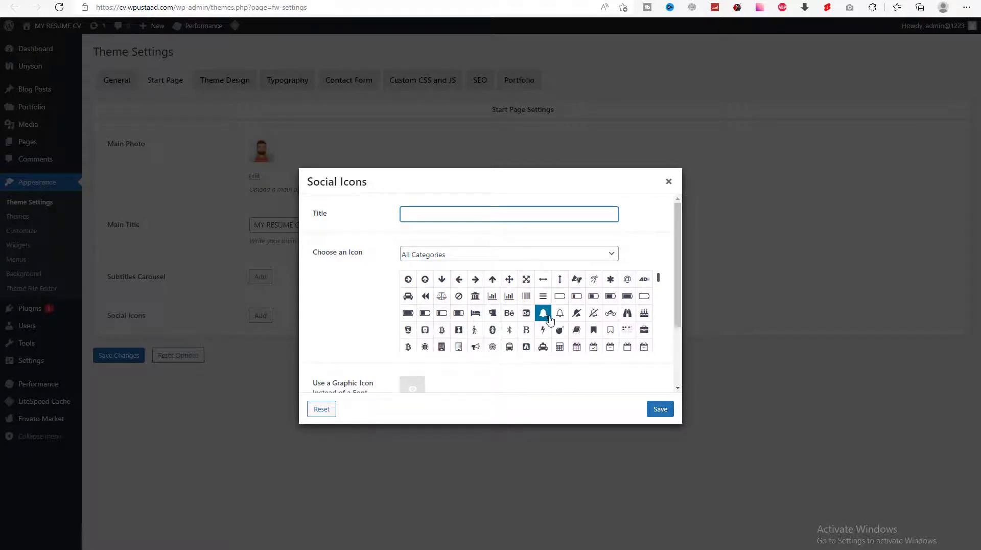
scroll(468, 364, down, 4)
click(464, 372)
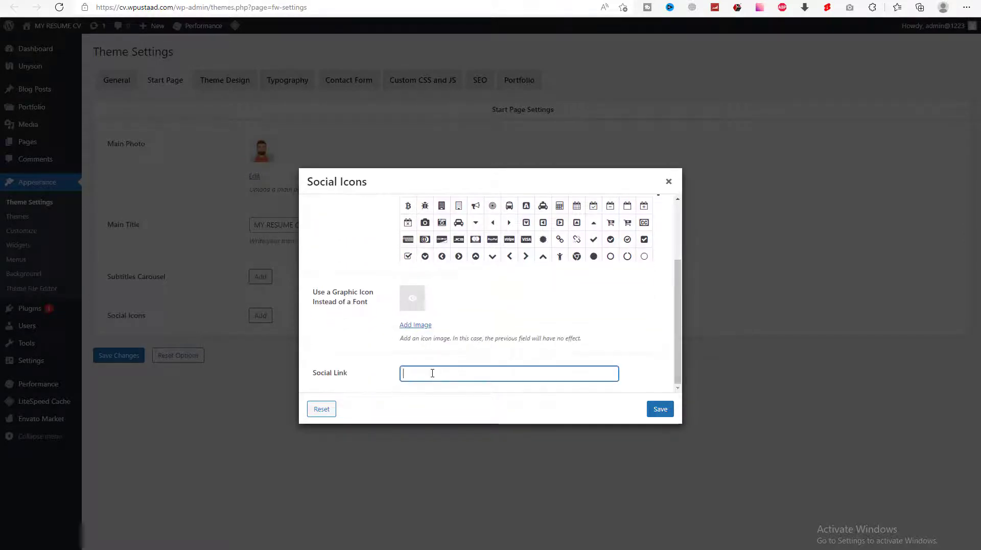
scroll(465, 368, up, 4)
scroll(467, 365, down, 4)
text(#)
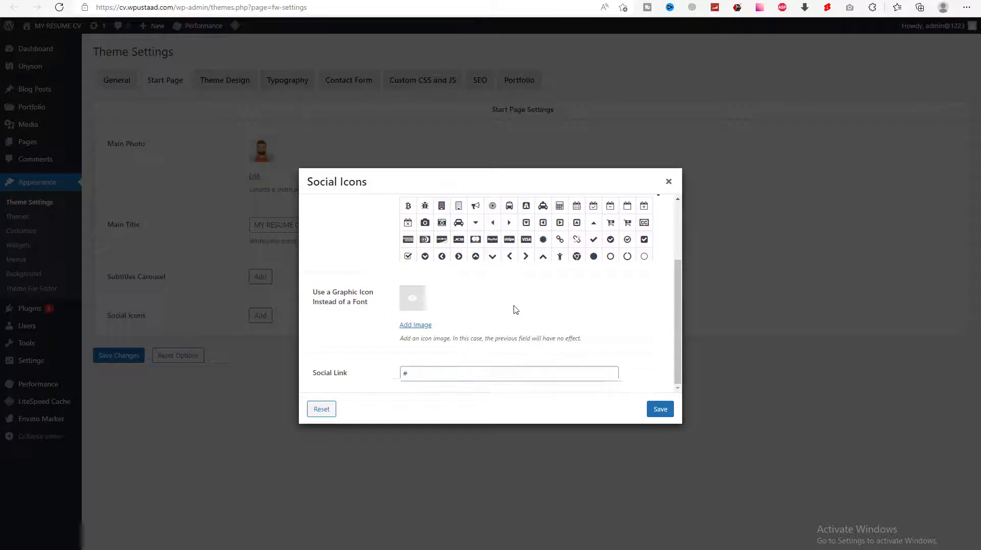
scroll(513, 327, up, 5)
scroll(541, 306, down, 1)
- Title the social icon FACEBOOK, pick its icon, and save the entry
click(452, 255)
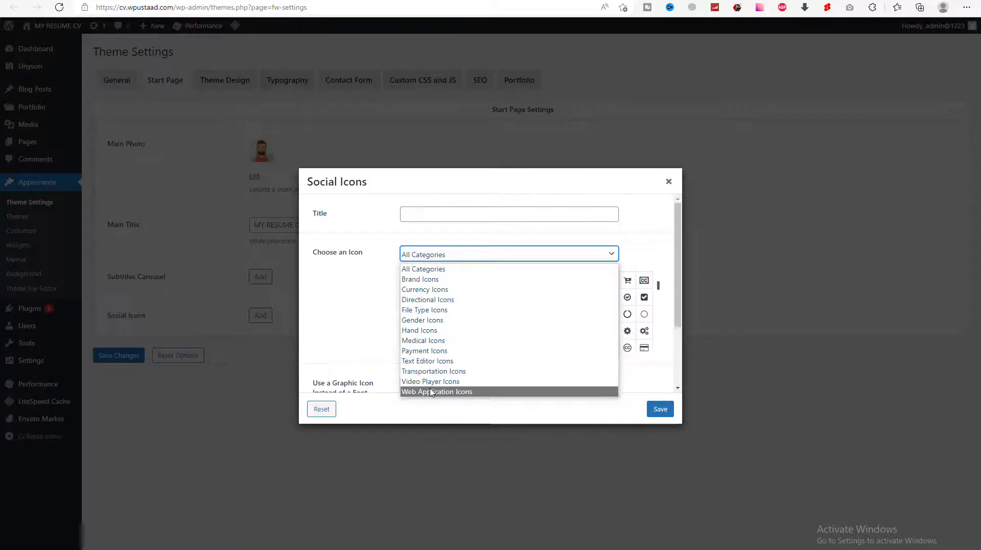
click(445, 232)
click(437, 212)
text(FA)
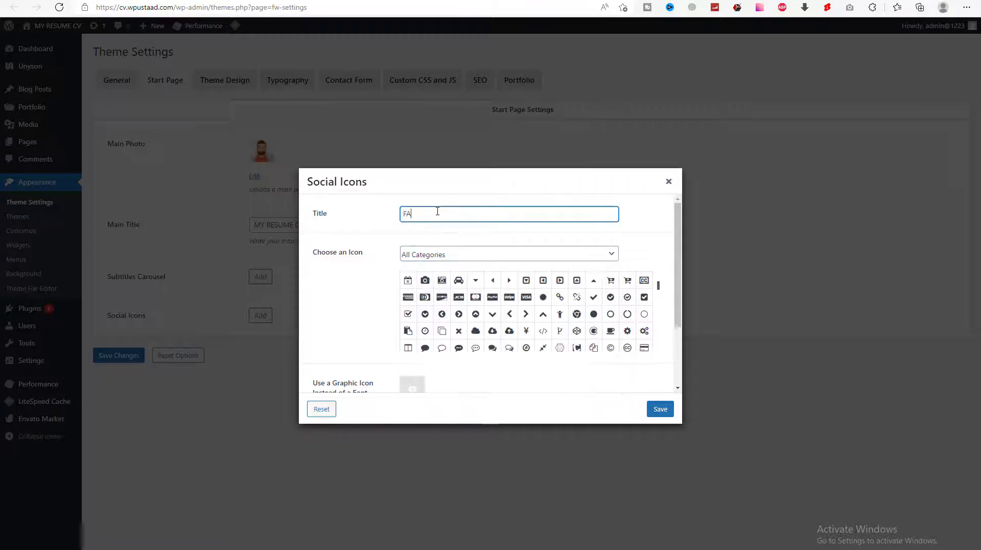
text(CEBOOK)
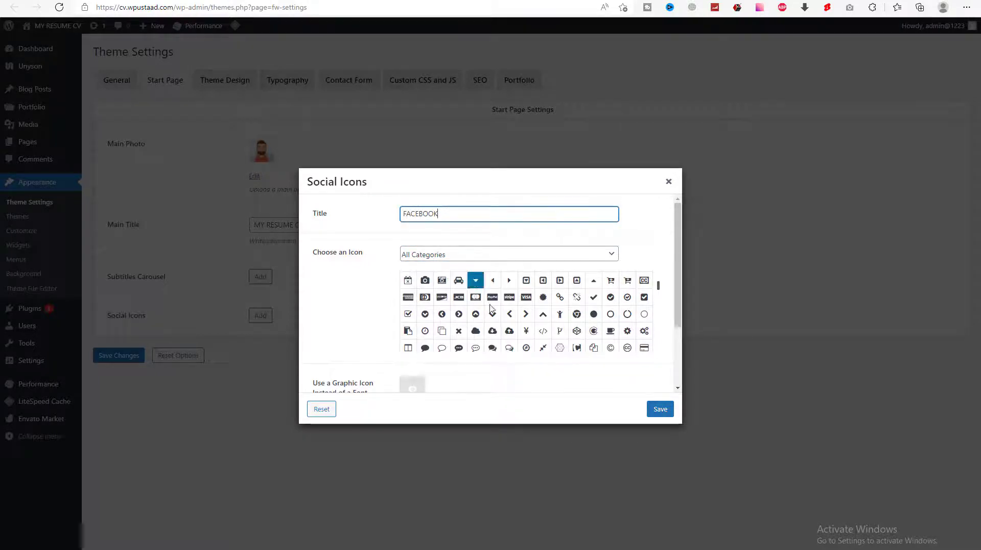
scroll(544, 322, down, 3)
scroll(547, 314, down, 4)
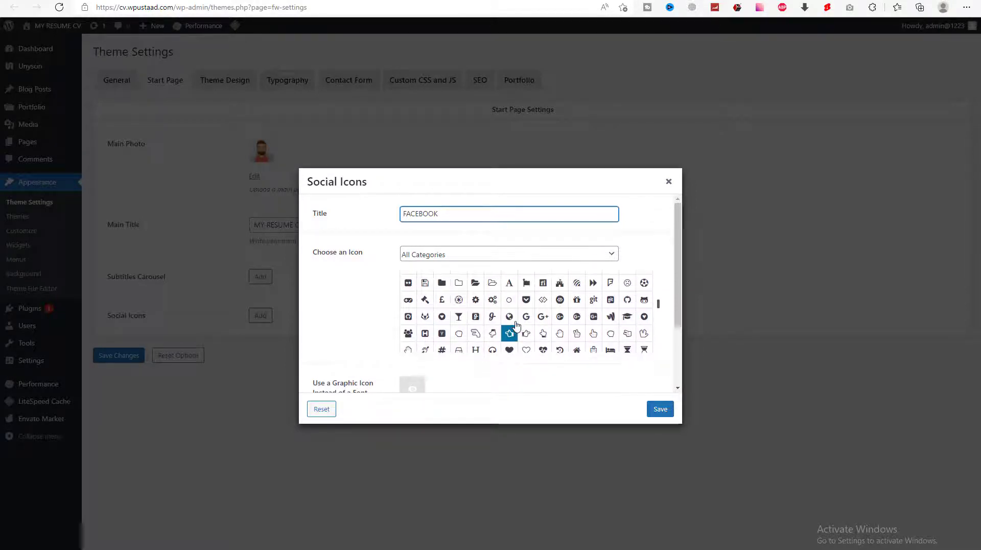
scroll(511, 330, up, 2)
scroll(632, 306, down, 5)
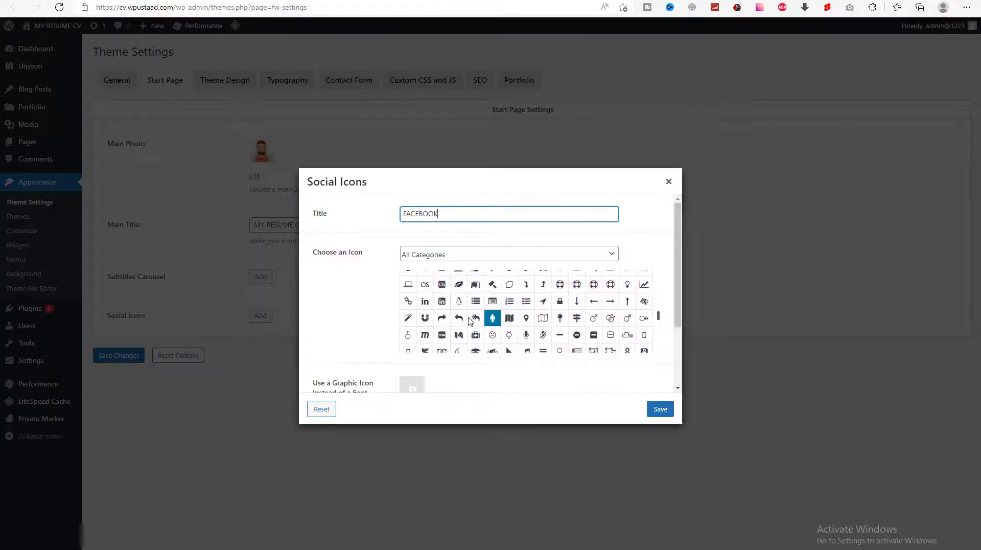
scroll(493, 321, down, 2)
scroll(493, 320, down, 5)
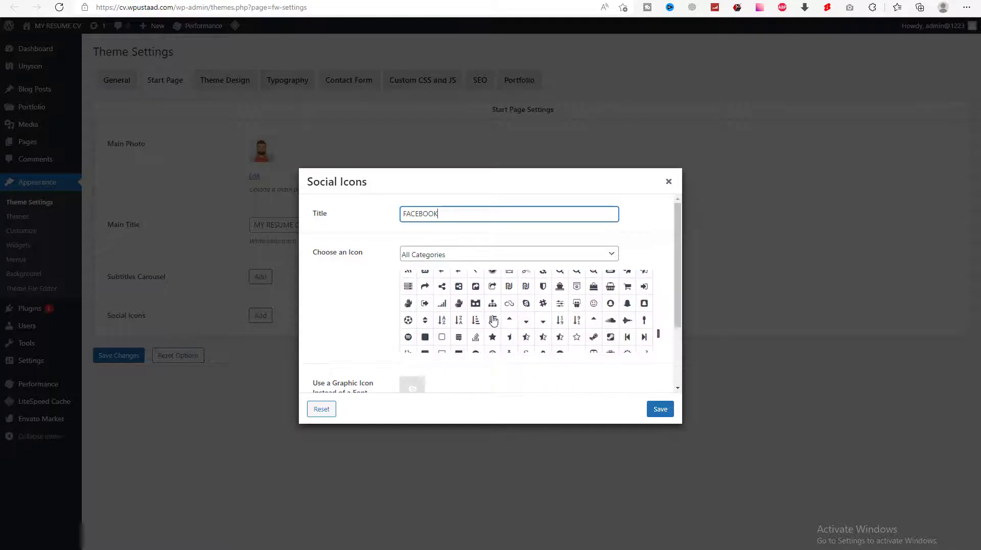
scroll(436, 301, up, 3)
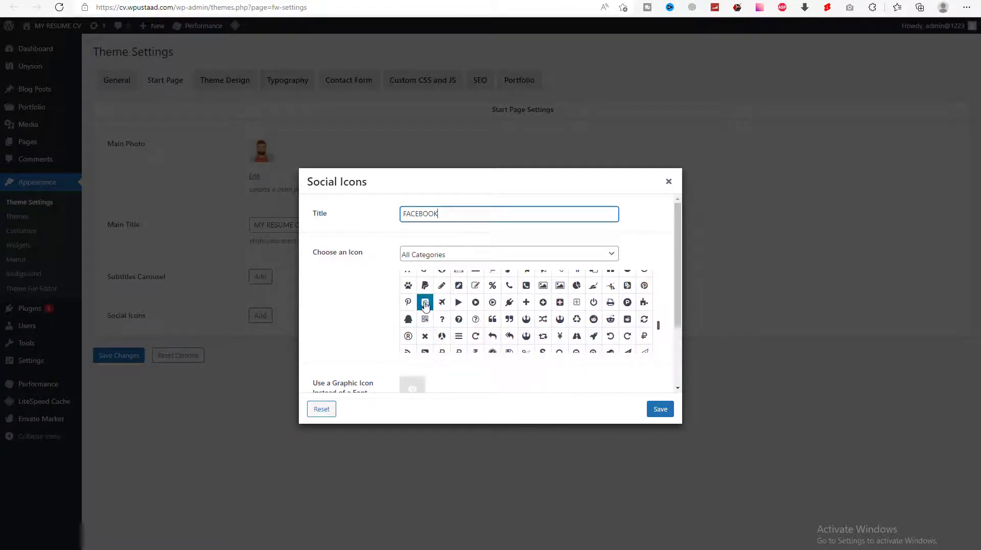
click(424, 301)
scroll(511, 317, down, 2)
scroll(536, 318, down, 5)
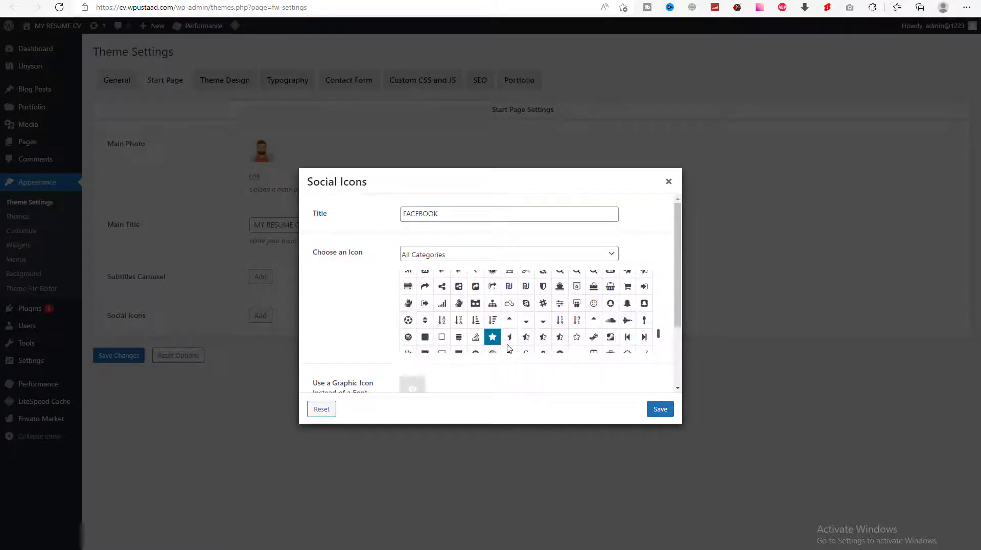
key(Return)
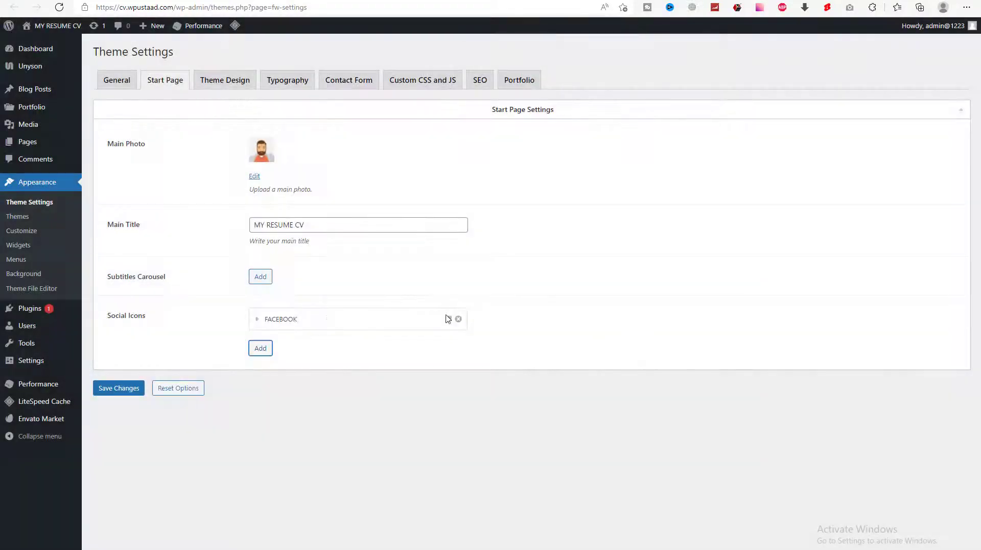
- Add then remove an empty subtitle entry and save the Start Page settings
click(261, 276)
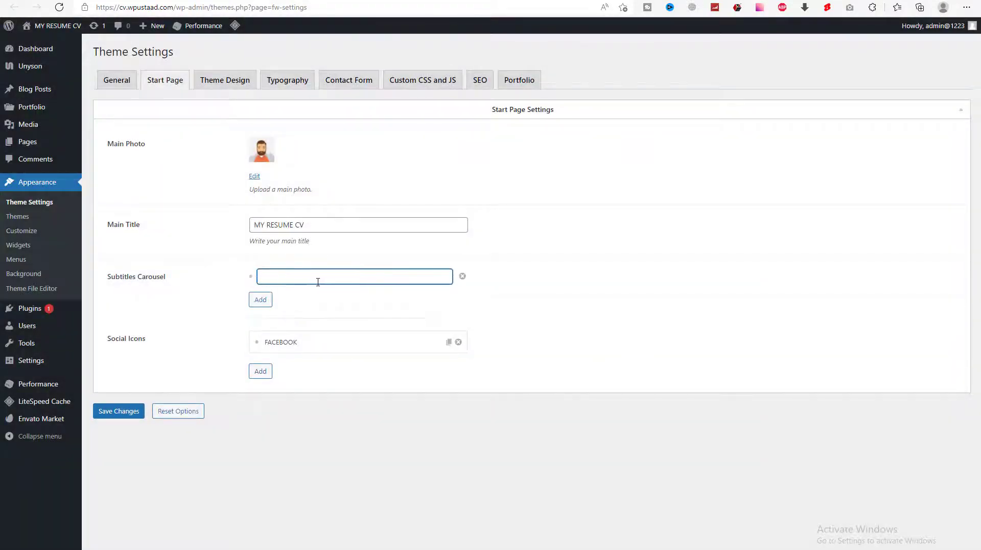
click(462, 276)
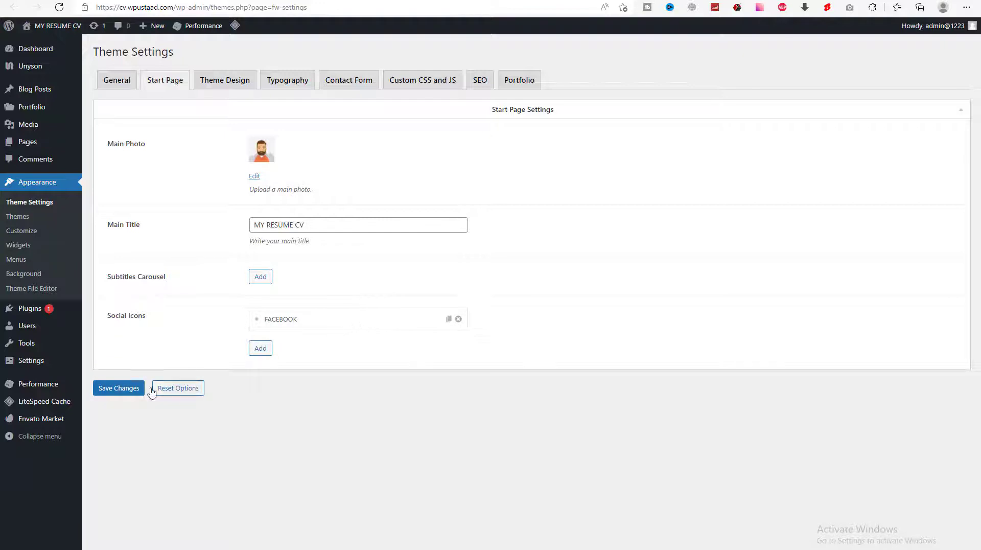
click(117, 390)
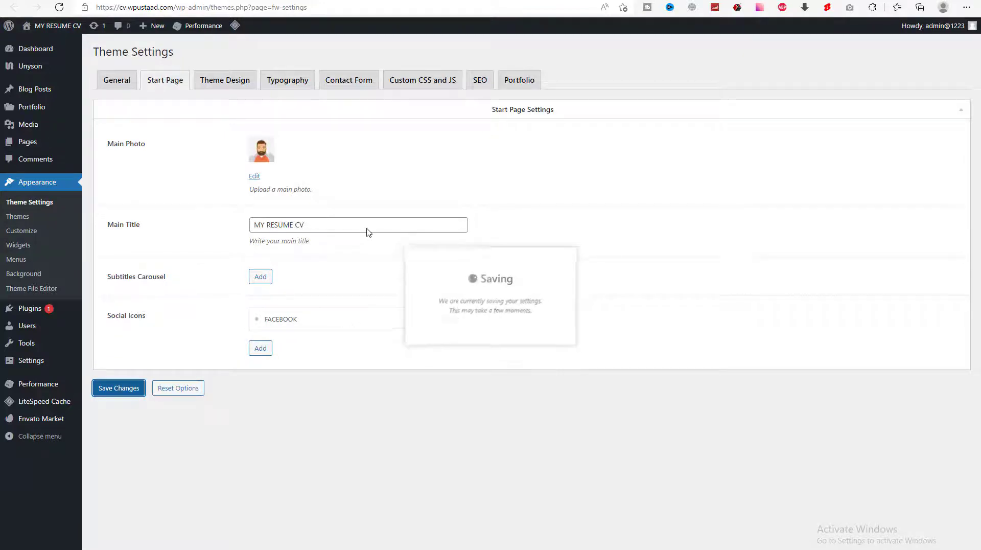
click(228, 80)
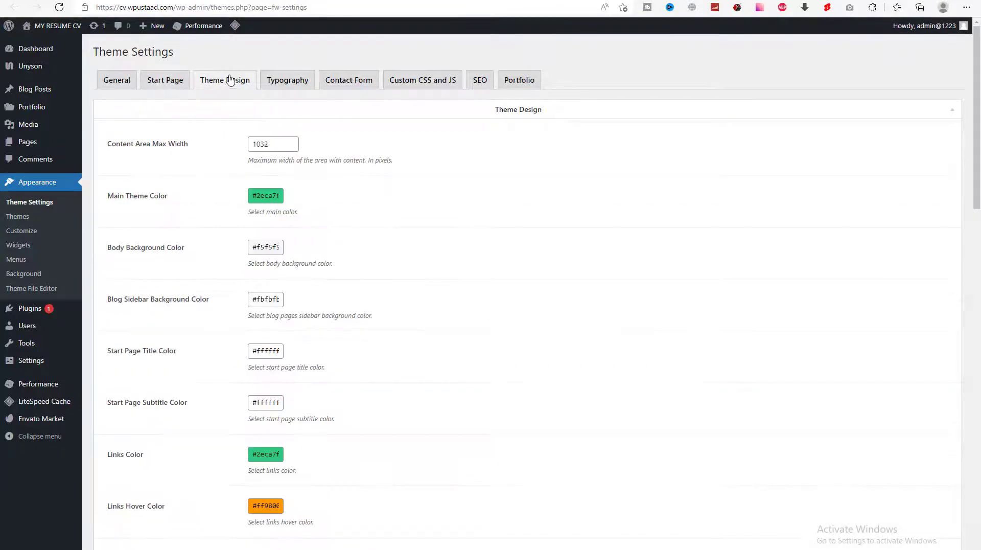
- Review the Theme Design, Typography and Contact Form settings tabs
scroll(423, 243, down, 10)
scroll(423, 242, down, 8)
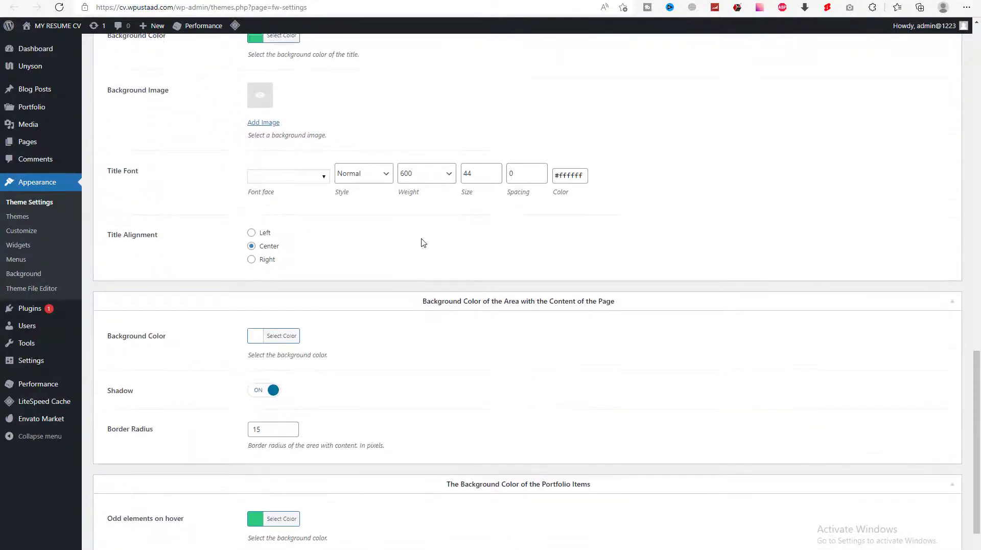
scroll(423, 243, up, 11)
scroll(423, 242, down, 10)
scroll(423, 243, down, 3)
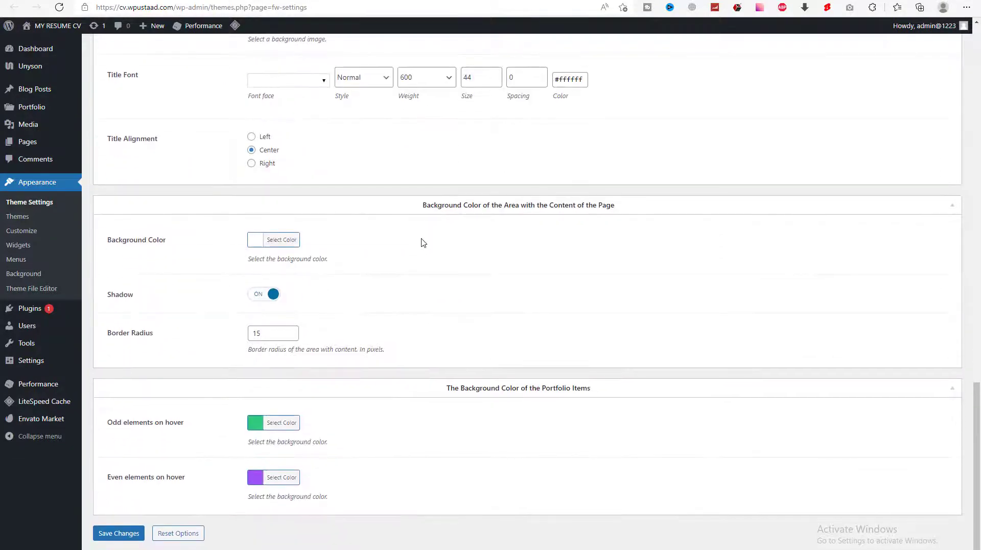
scroll(423, 243, up, 12)
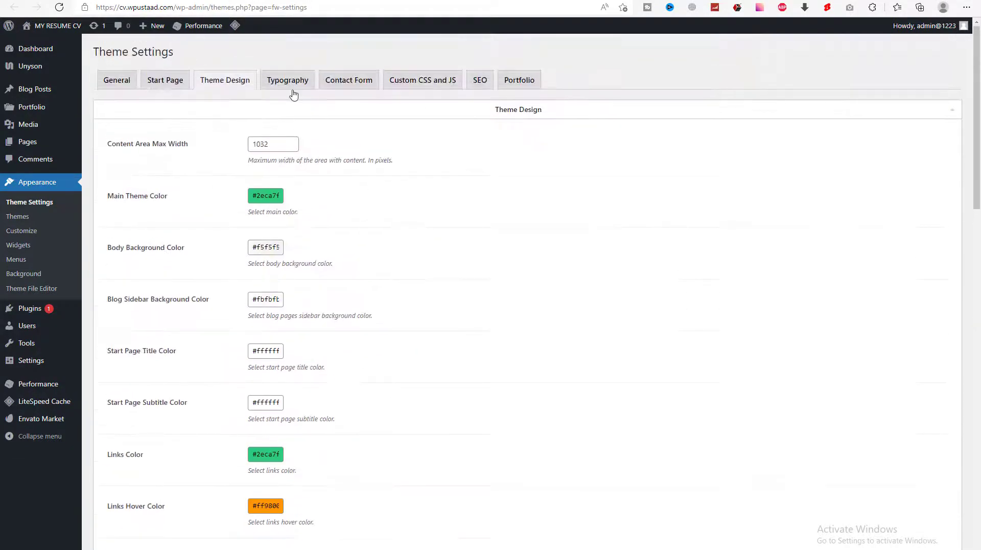
click(291, 81)
scroll(394, 284, down, 1)
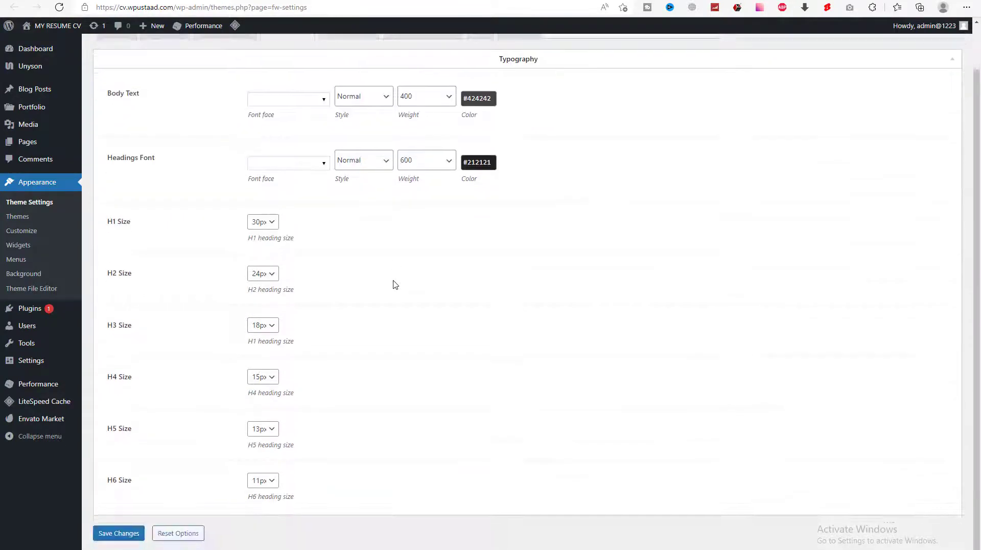
scroll(394, 285, up, 1)
click(352, 84)
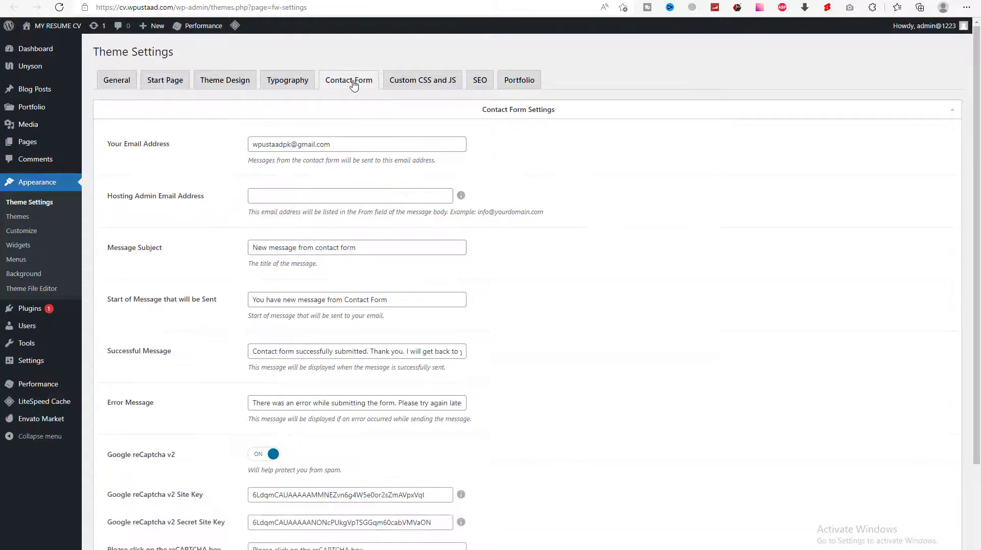
drag(376, 143, 238, 143)
click(270, 201)
click(291, 196)
scroll(335, 249, down, 3)
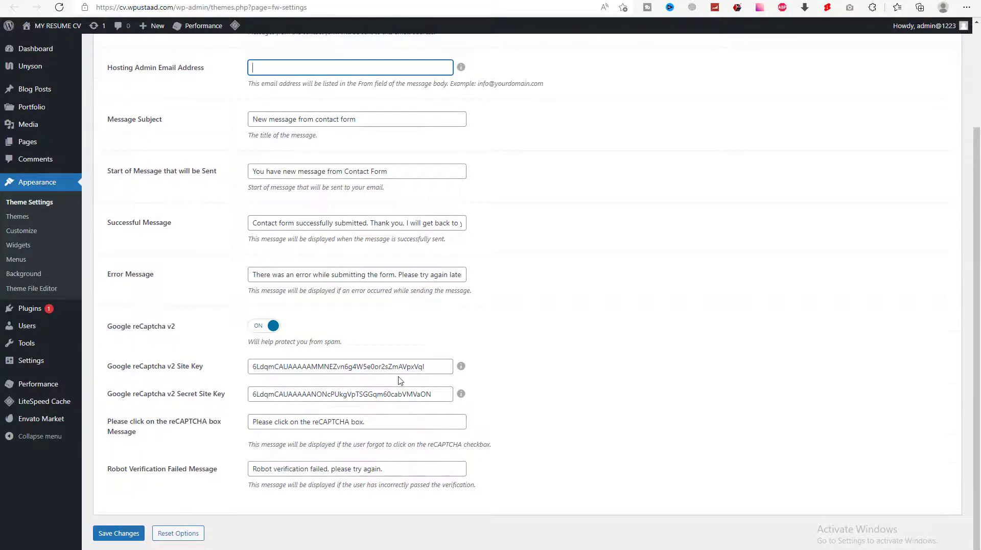
scroll(399, 380, up, 3)
- Check the Custom CSS and JS and Portfolio tabs, save, and reload the home page
click(414, 84)
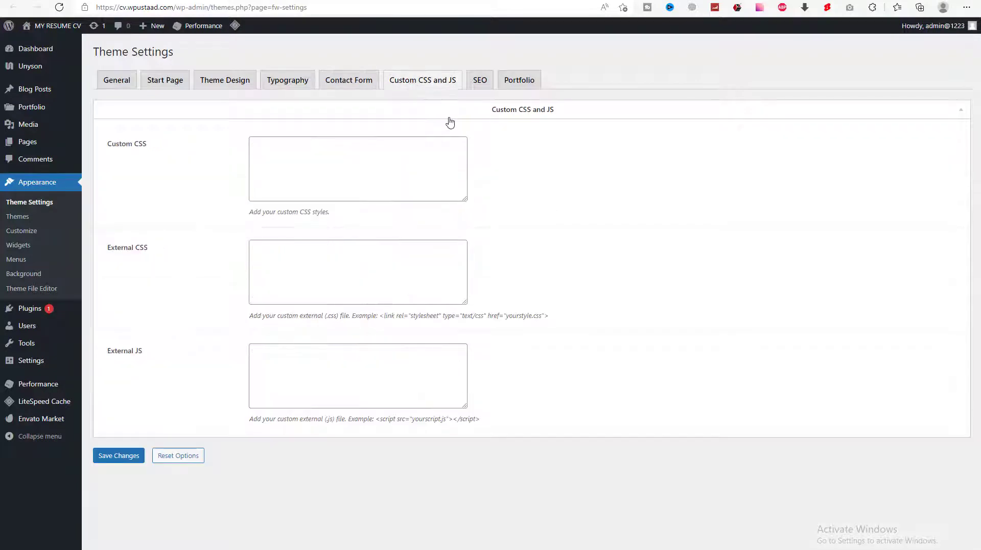
click(515, 82)
click(115, 476)
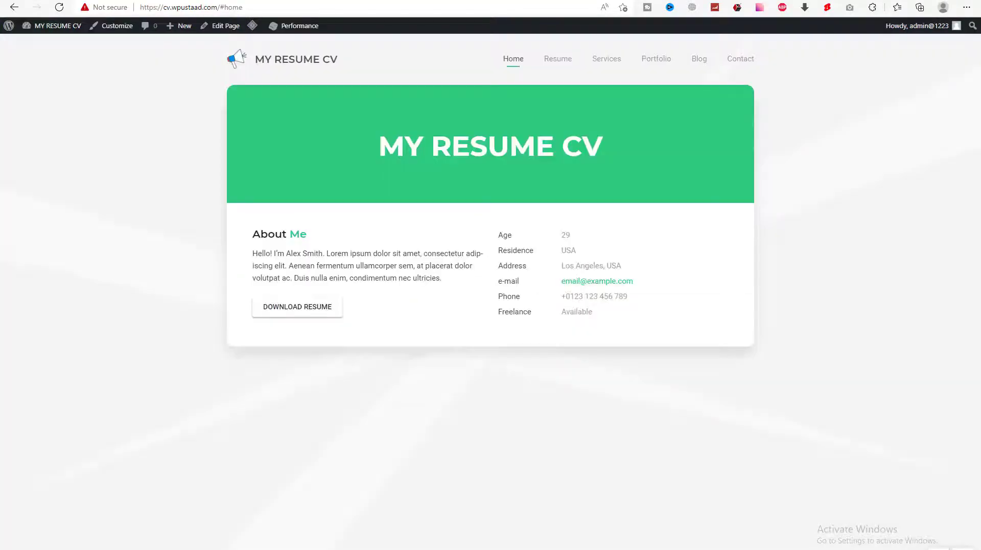
key(F5)
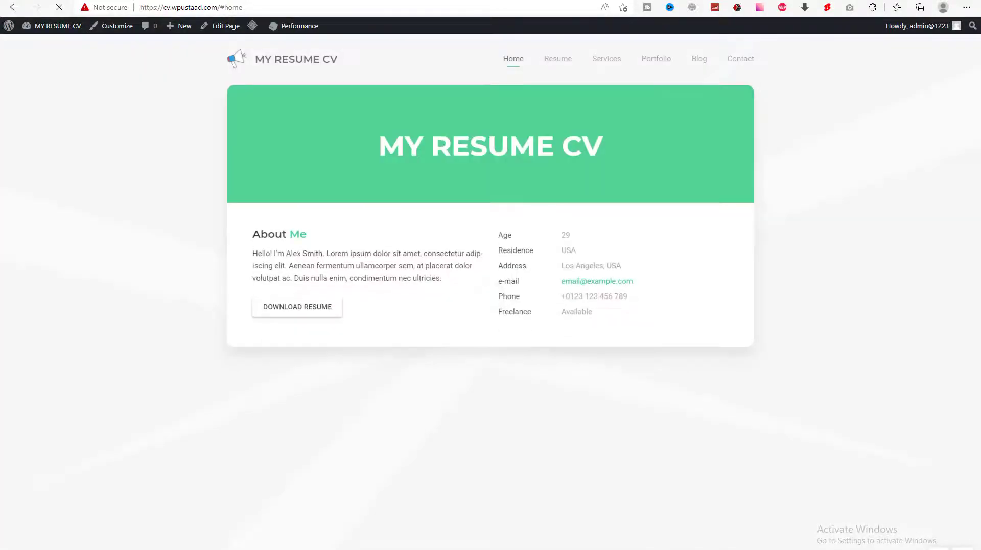
- Switch the Main page's template back to Default template and update the page
click(558, 58)
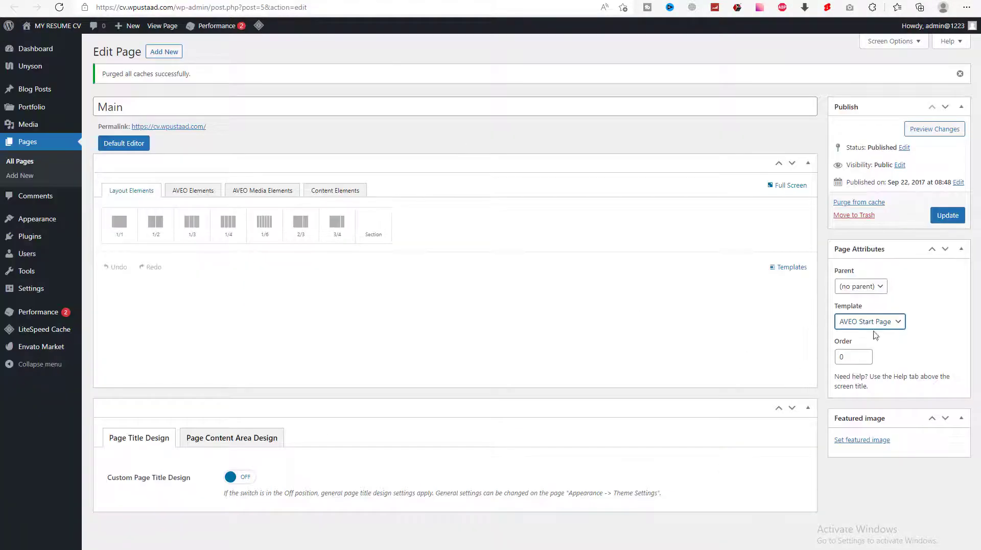
click(874, 322)
click(869, 333)
click(947, 219)
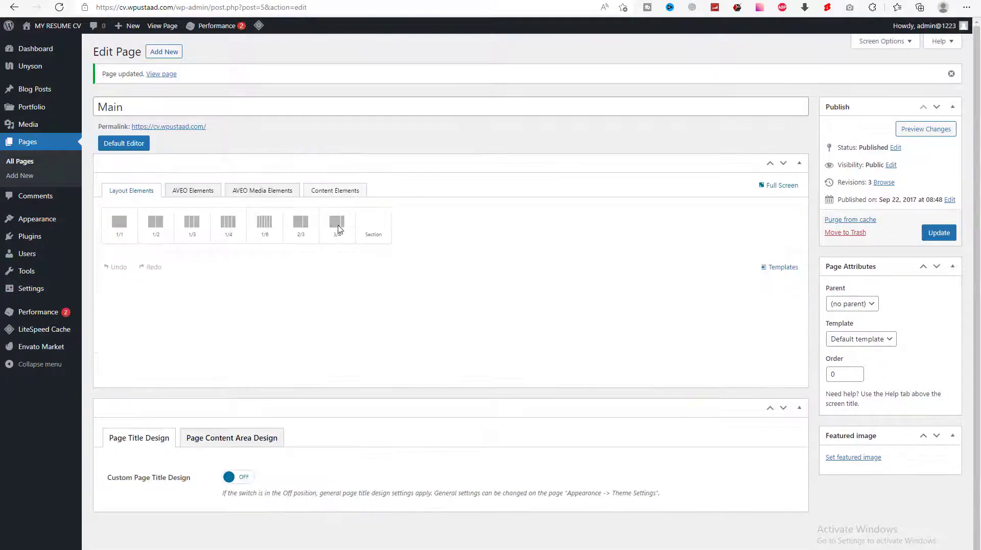
- Browse the builder's Content, AVEO Media and AVEO element tabs and the template choices
click(346, 190)
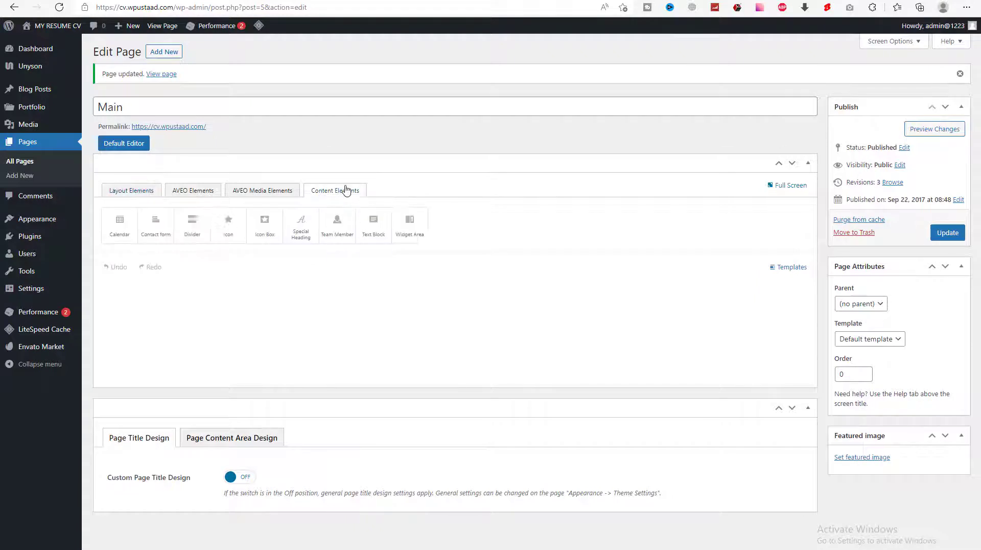
click(258, 190)
click(351, 190)
click(282, 190)
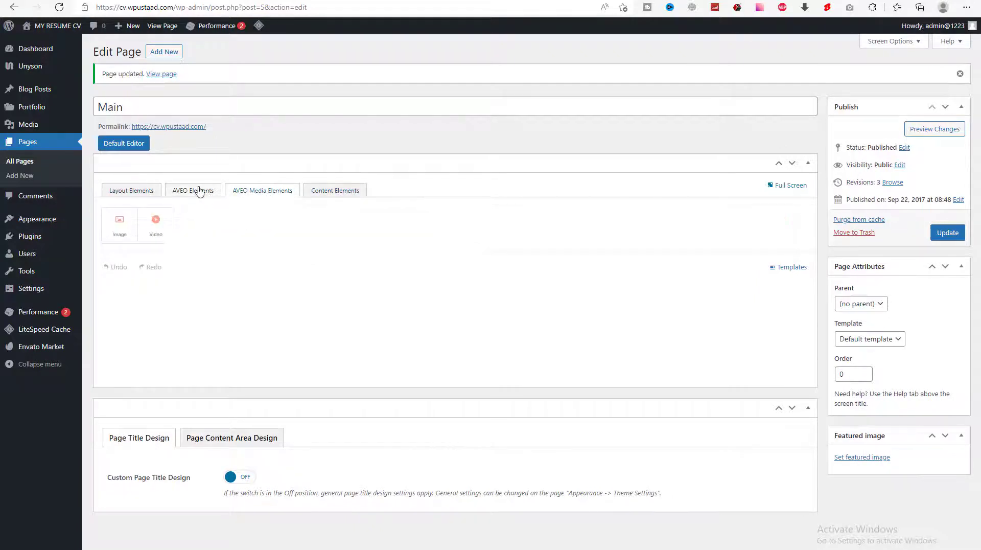
click(199, 191)
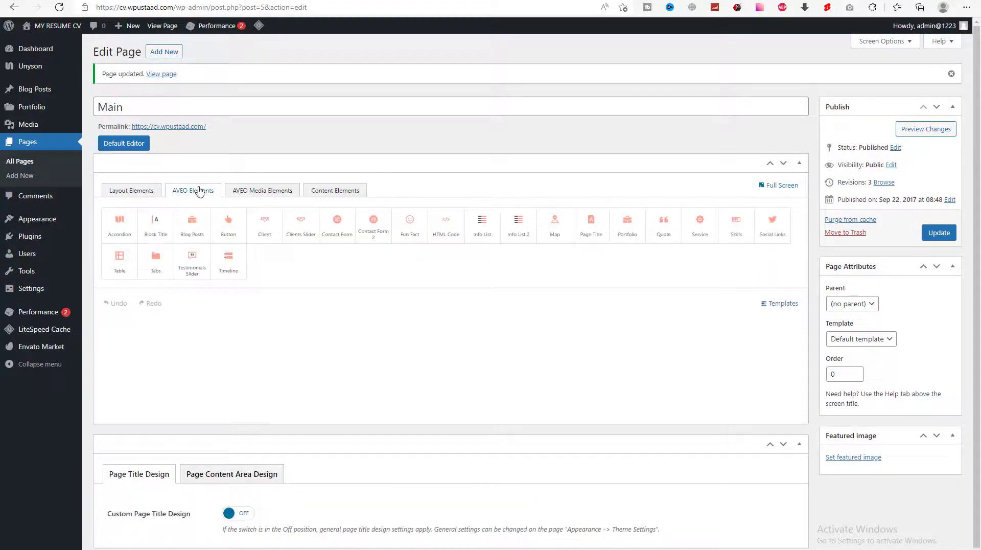
click(853, 343)
click(853, 343)
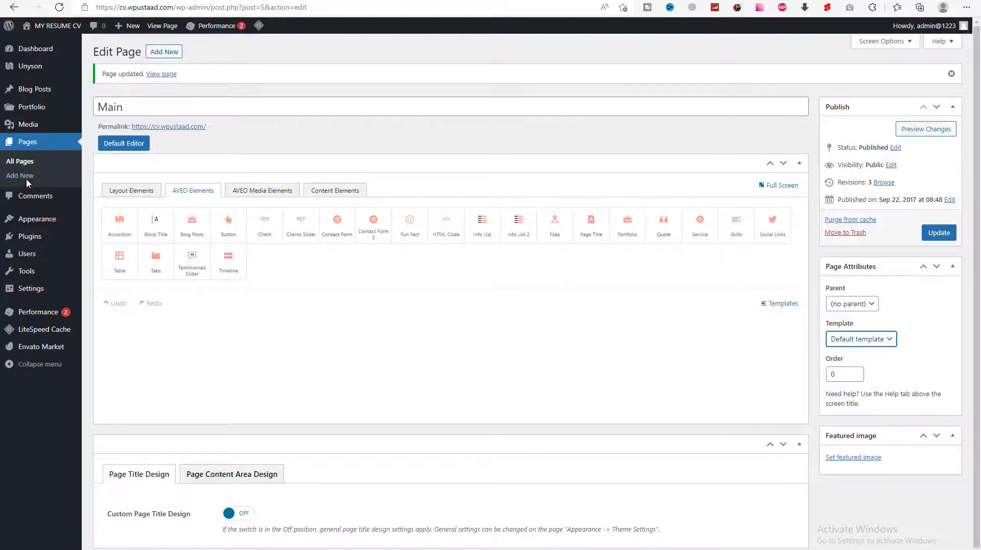
- From All Pages, open Blog, Contact and Resume in new tabs, then edit Contact
click(37, 167)
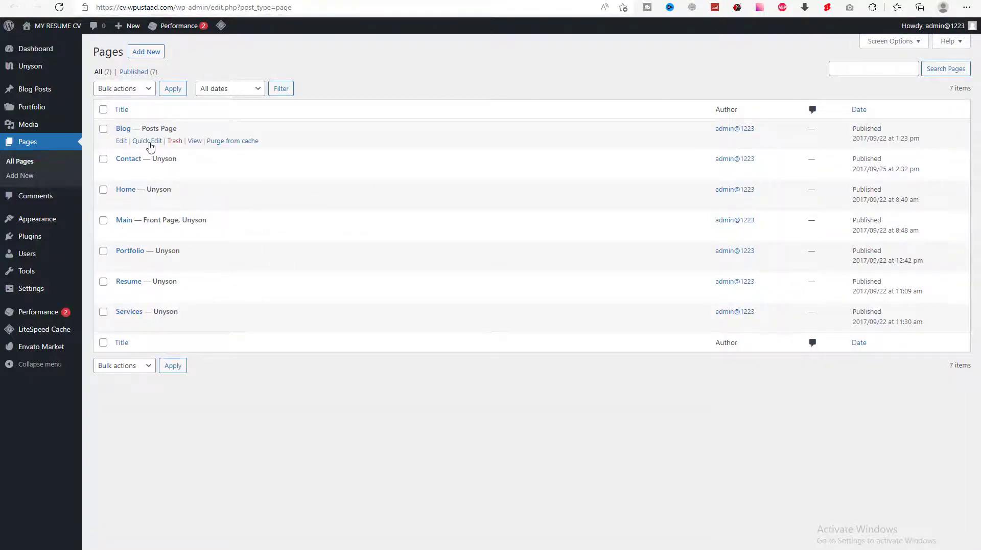
right_click(195, 141)
click(192, 183)
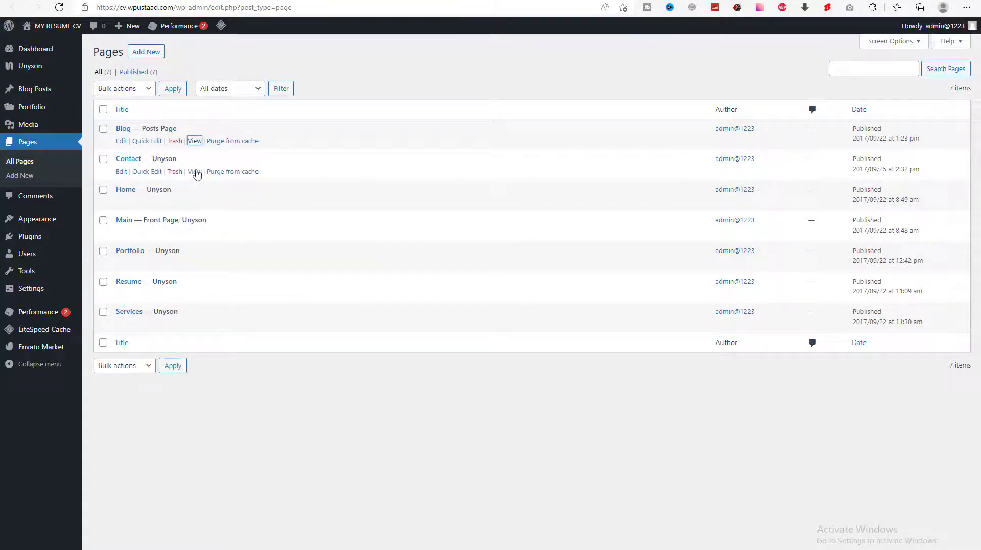
right_click(193, 179)
click(205, 195)
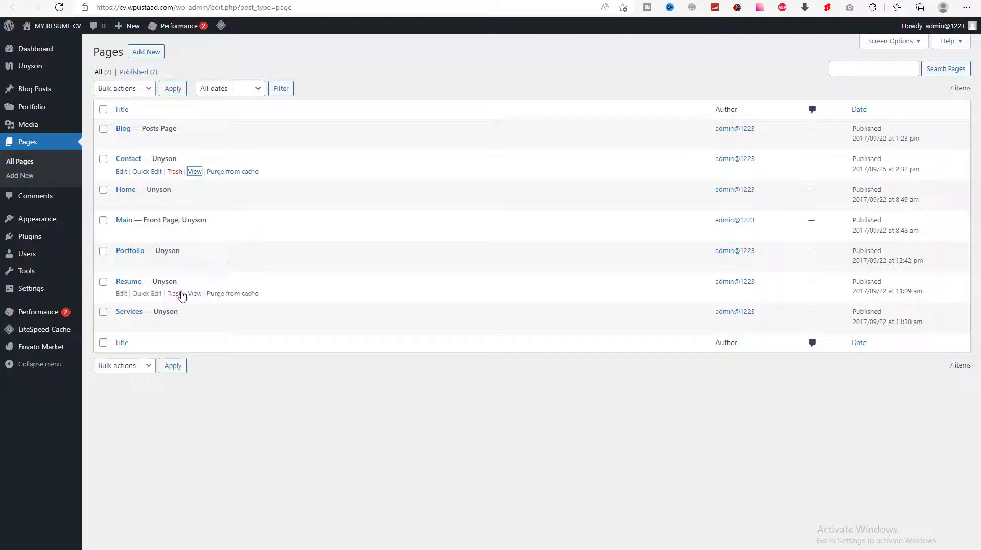
right_click(195, 298)
click(193, 324)
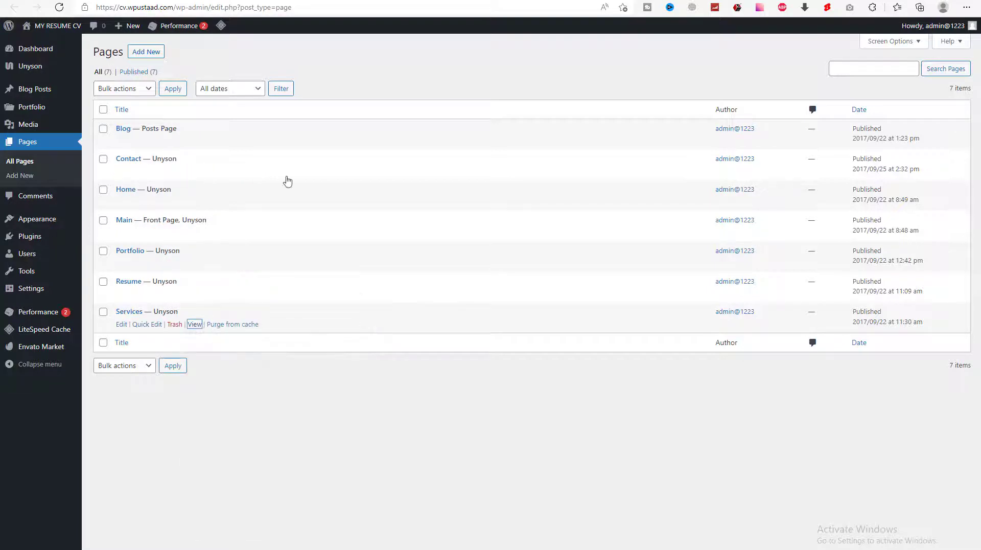
key(ctrl+Tab)
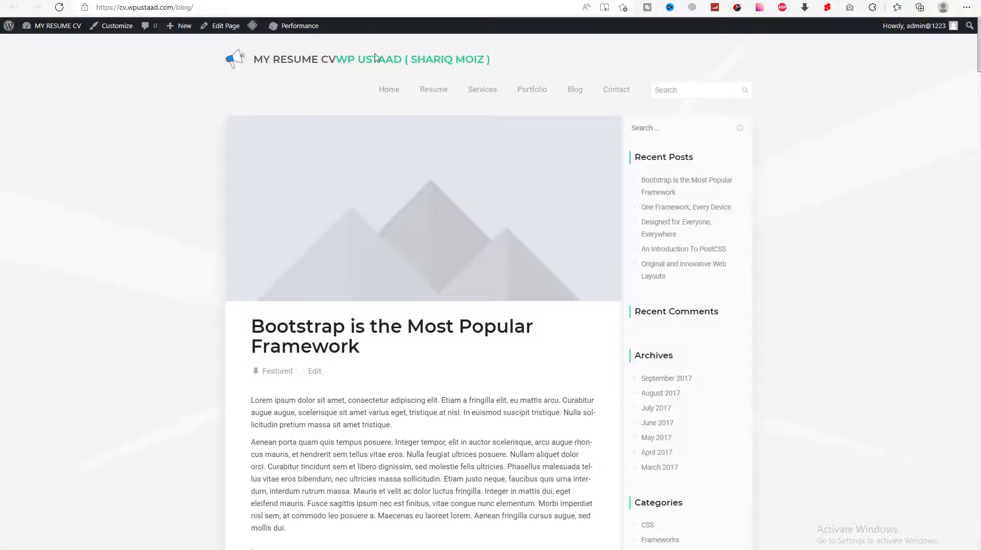
key(ctrl+Tab)
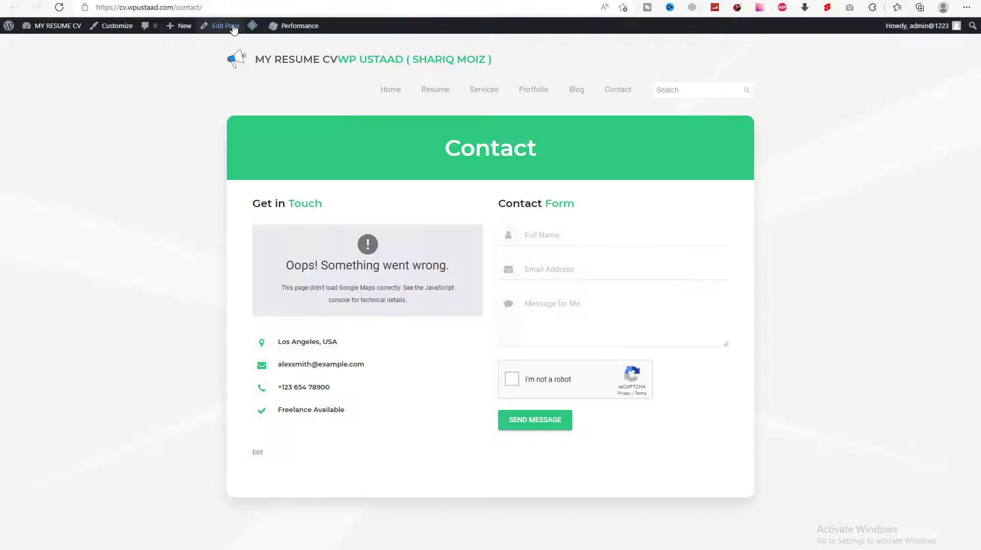
click(232, 26)
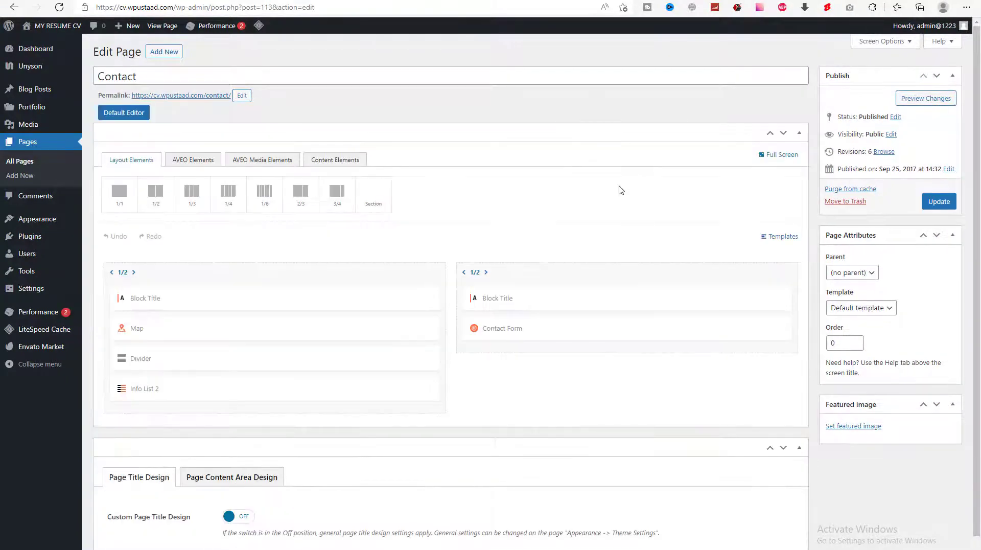
- Add an Accordion element to the Contact page's left column below the Divider
scroll(630, 332, down, 1)
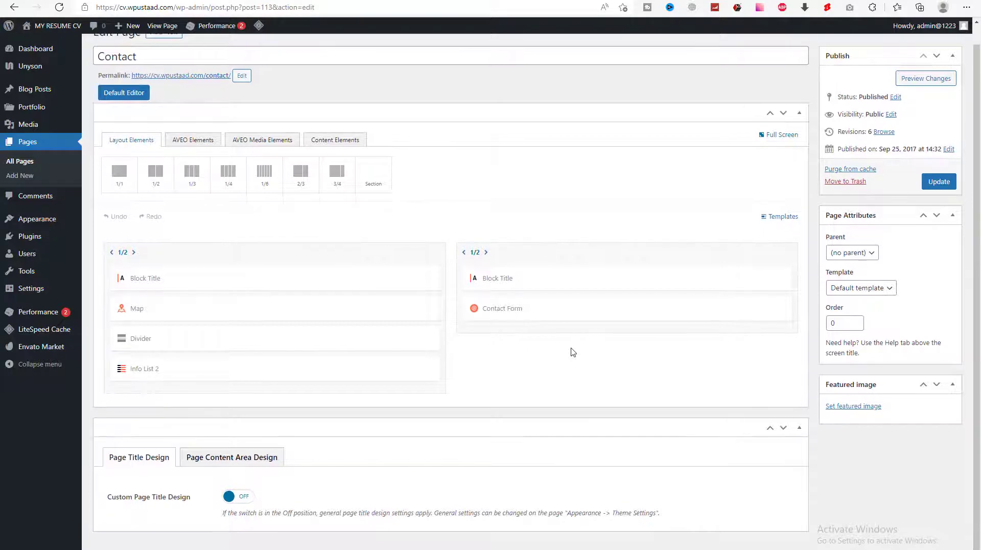
scroll(571, 351, up, 1)
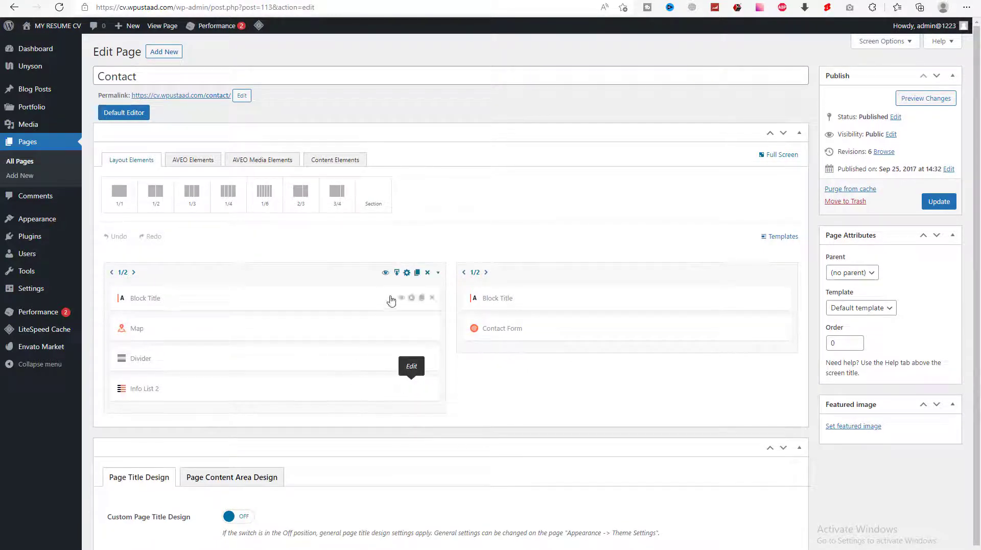
click(193, 159)
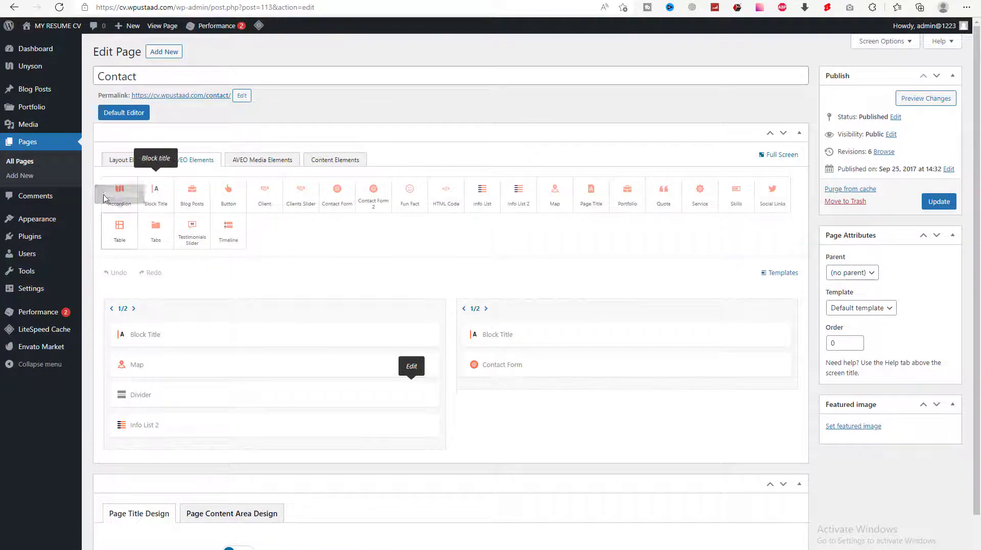
drag(156, 193, 244, 239)
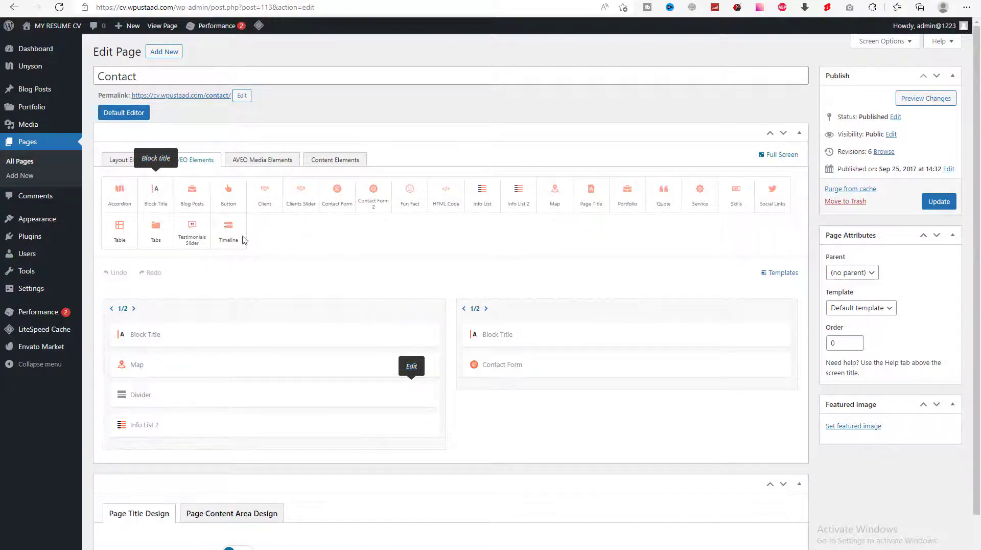
click(119, 193)
drag(153, 490, 161, 435)
click(180, 430)
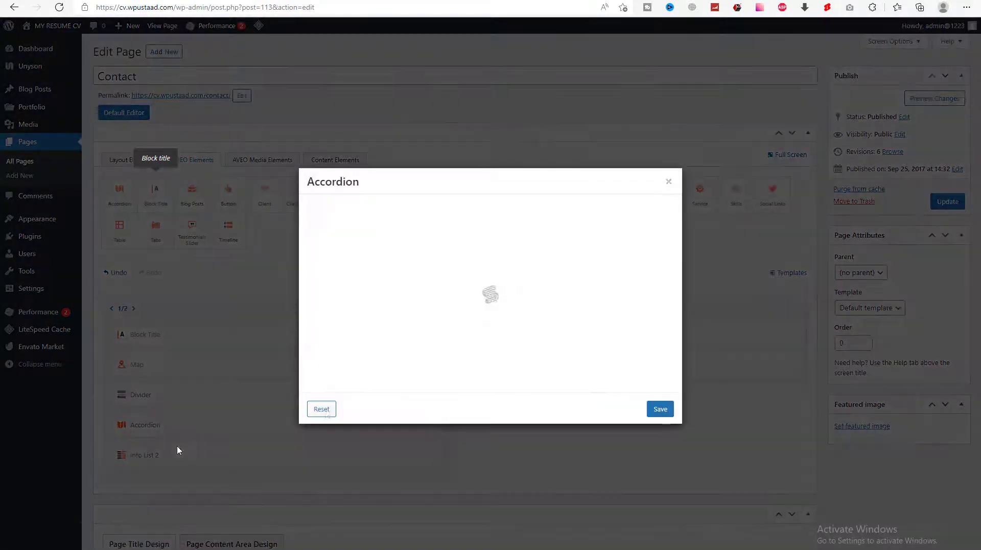
click(668, 181)
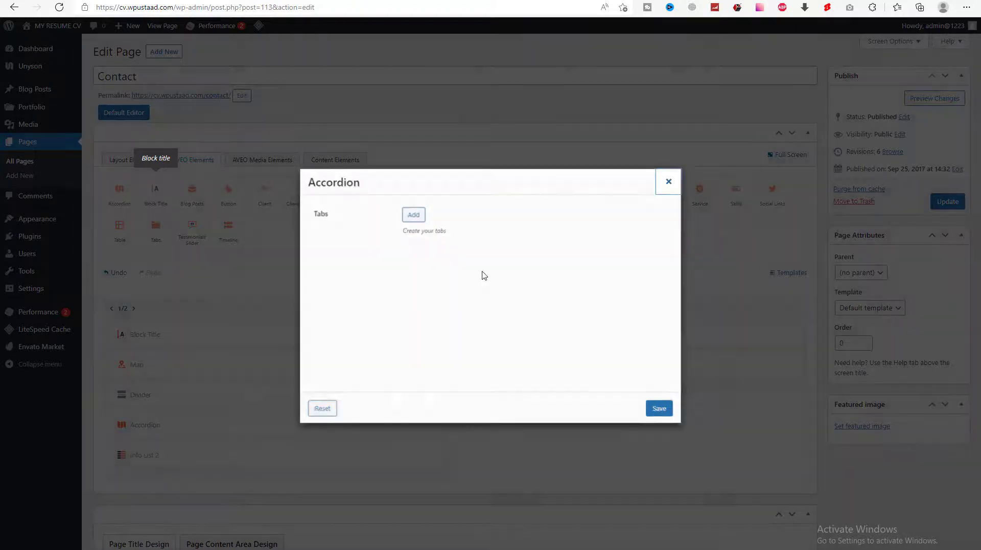
- Add a Button labelled Submit to the left column and update the Contact page
drag(228, 189, 228, 419)
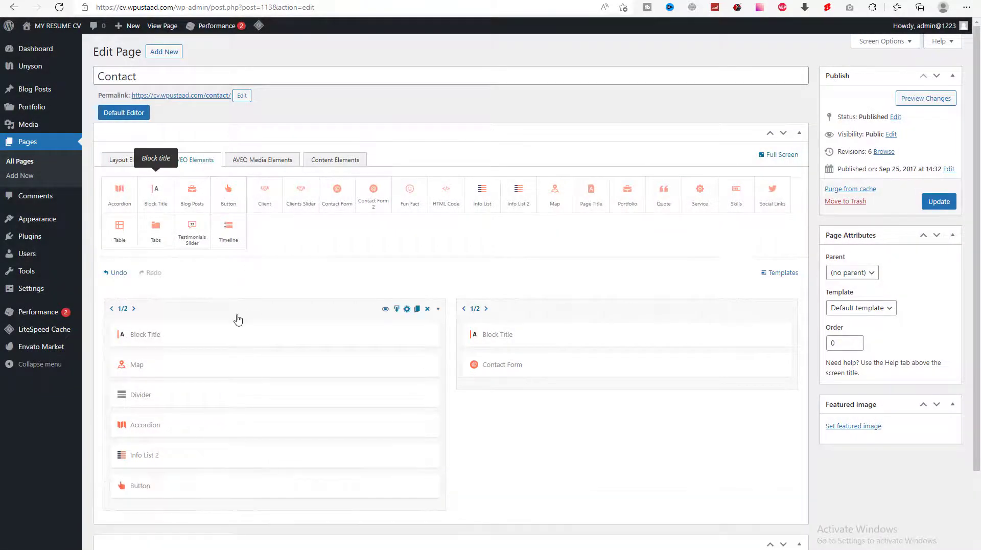
click(213, 489)
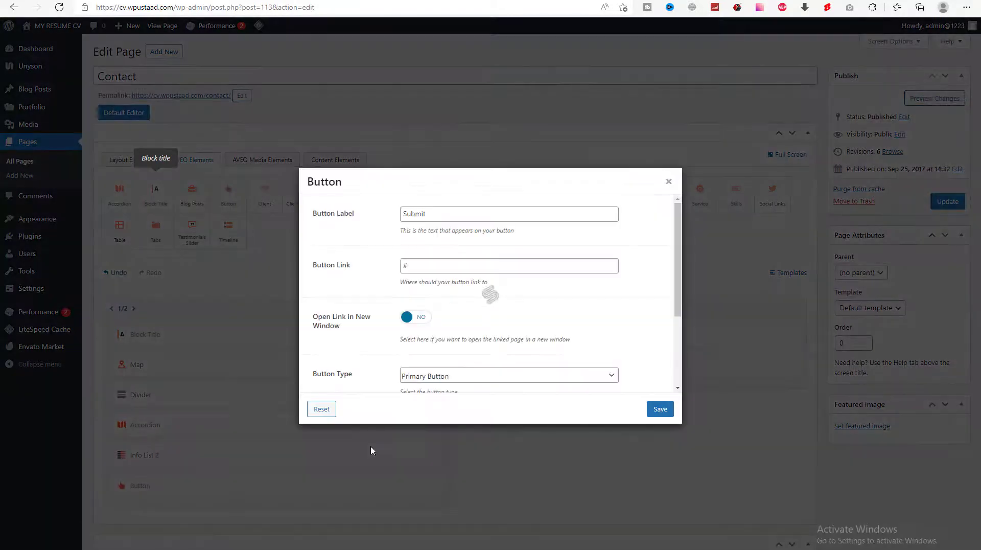
click(659, 409)
click(946, 202)
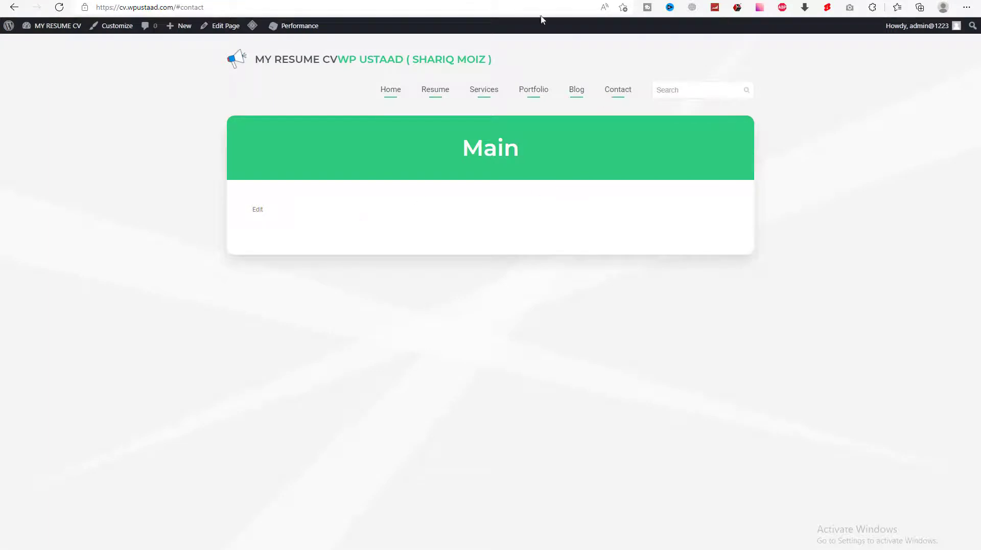
- Set the Contact page's template to AVEO vCard and update it
key(alt+Left)
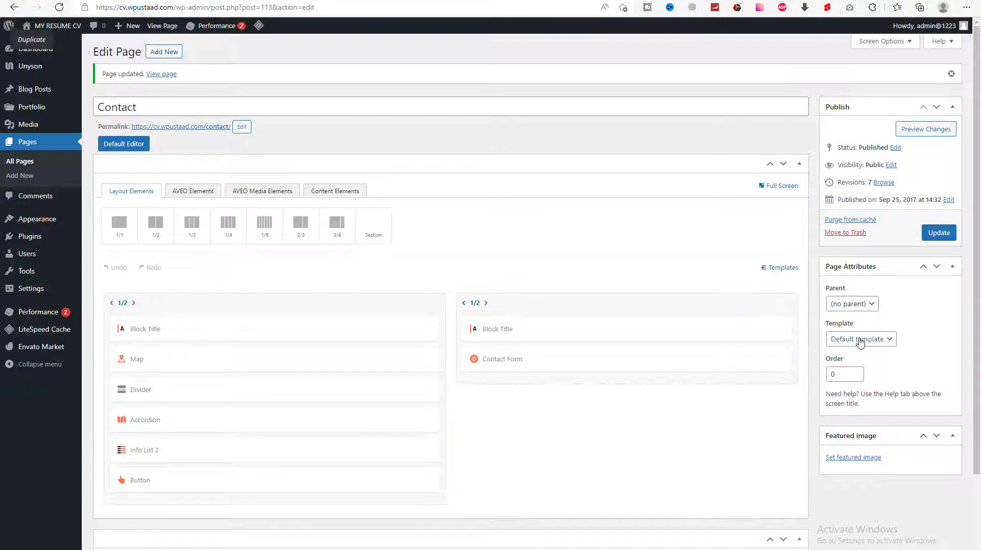
click(860, 338)
click(858, 378)
click(924, 233)
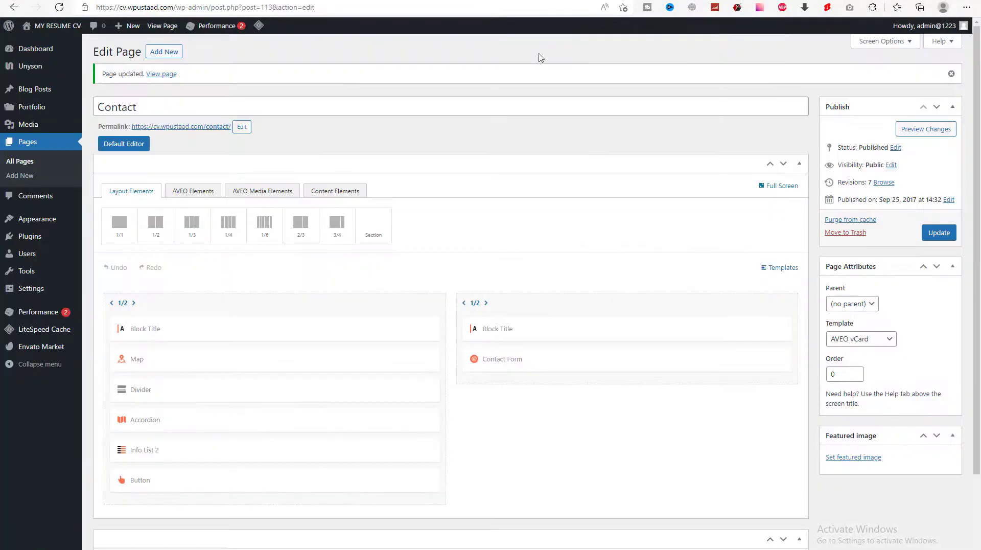
- Change the page template to AVEO Start Page and update the page again
click(844, 345)
click(854, 367)
click(938, 233)
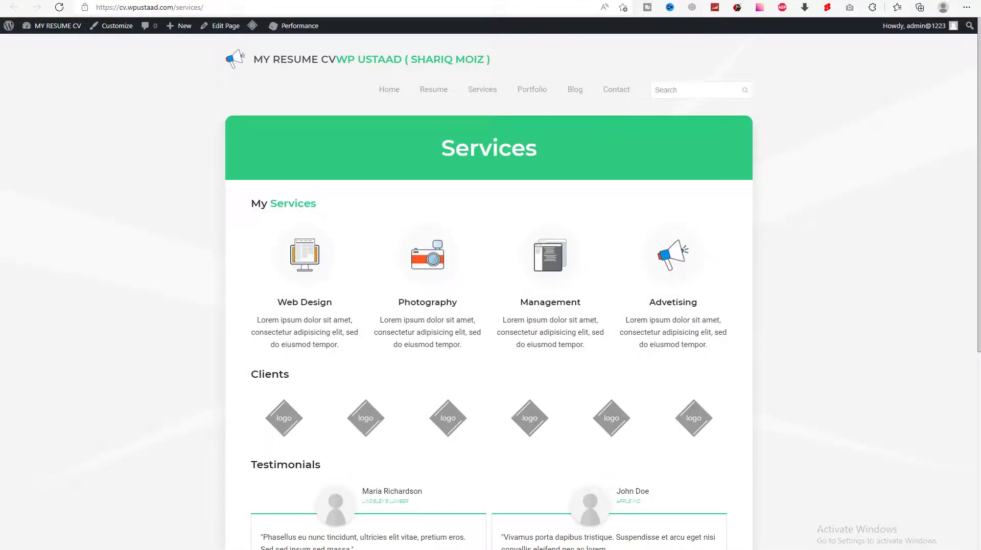
- Open the Services page in the editor and glance at the AVEO element set
click(225, 26)
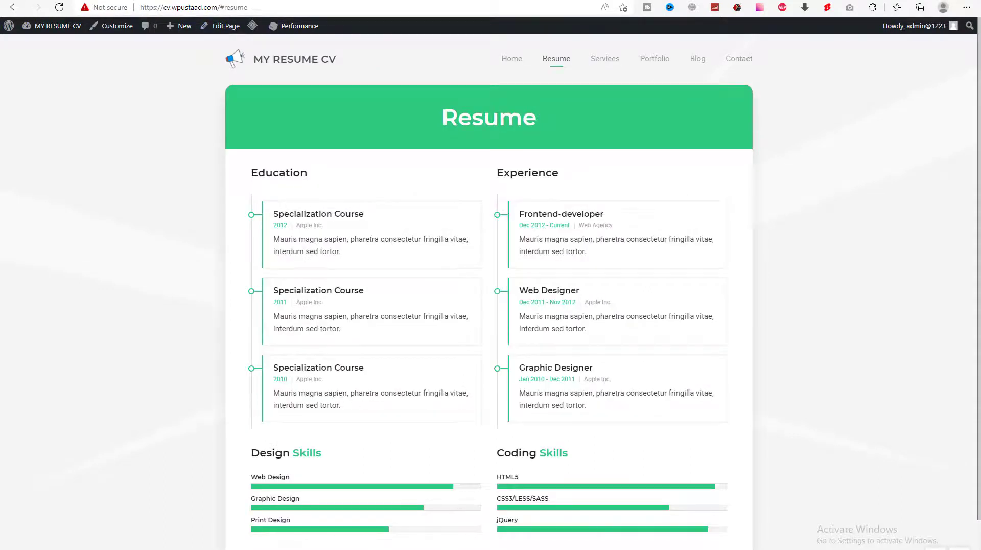
click(225, 26)
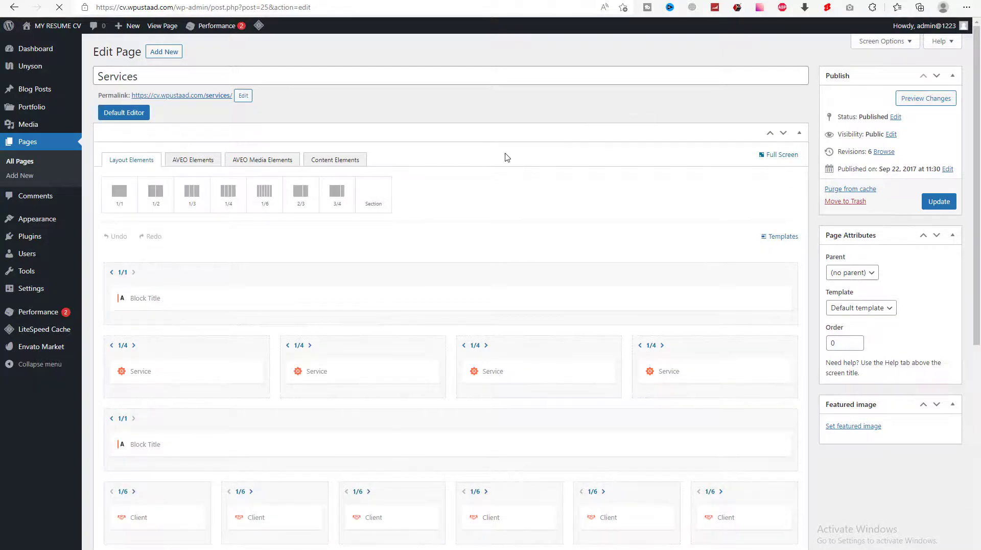
click(175, 160)
click(144, 160)
- Try the AVEO vCard template, revert to Default template, and update the page
click(875, 307)
click(856, 343)
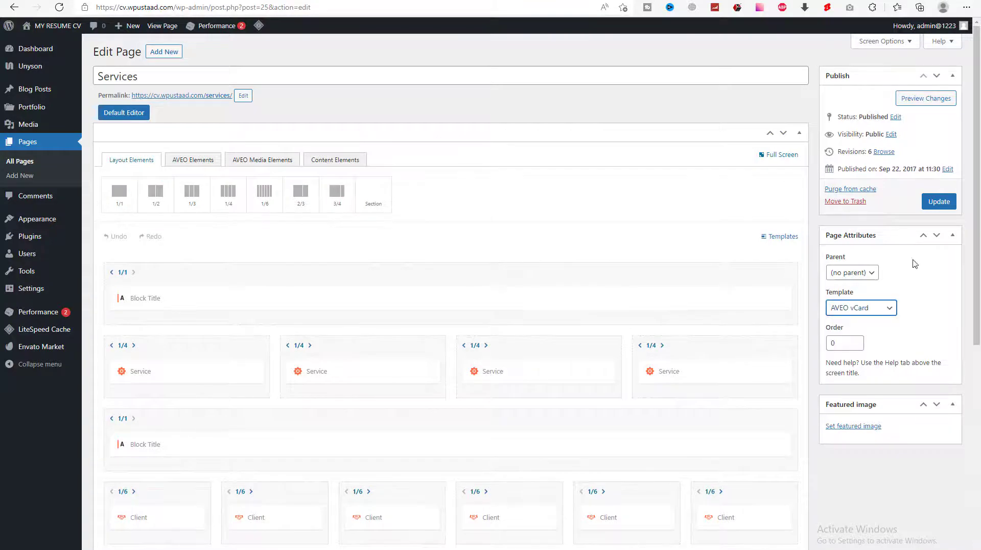
click(863, 316)
click(859, 320)
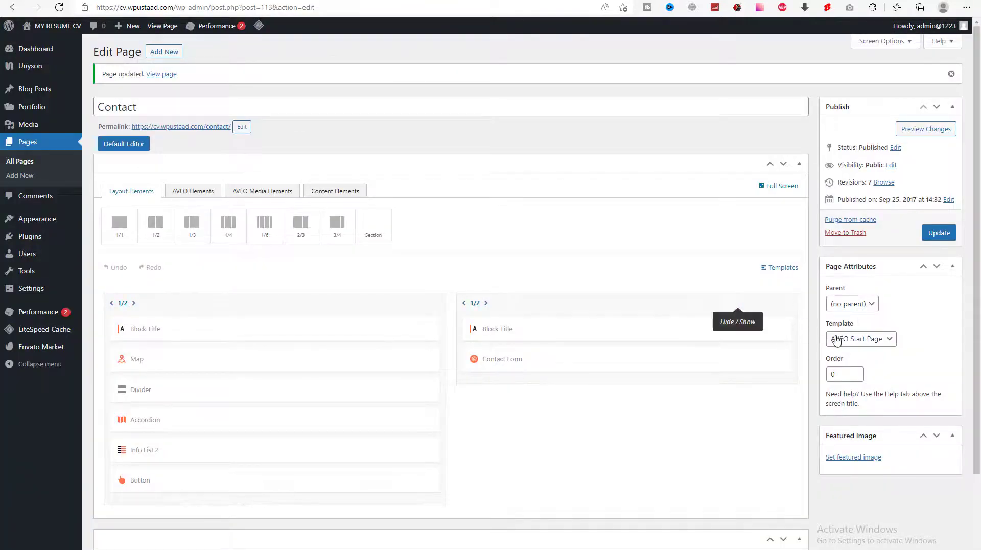
click(943, 235)
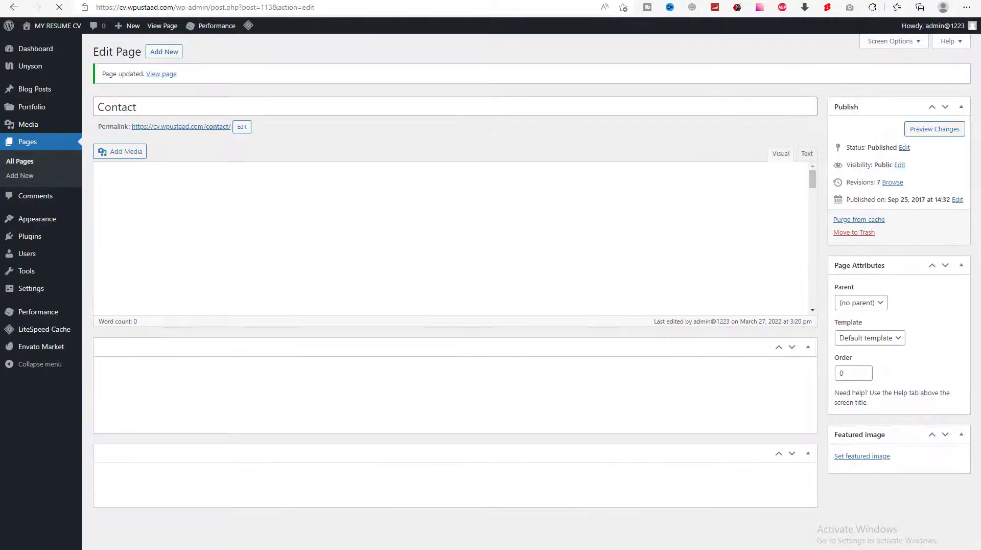
- Open the live site in a new tab and load its address in a private window
right_click(54, 43)
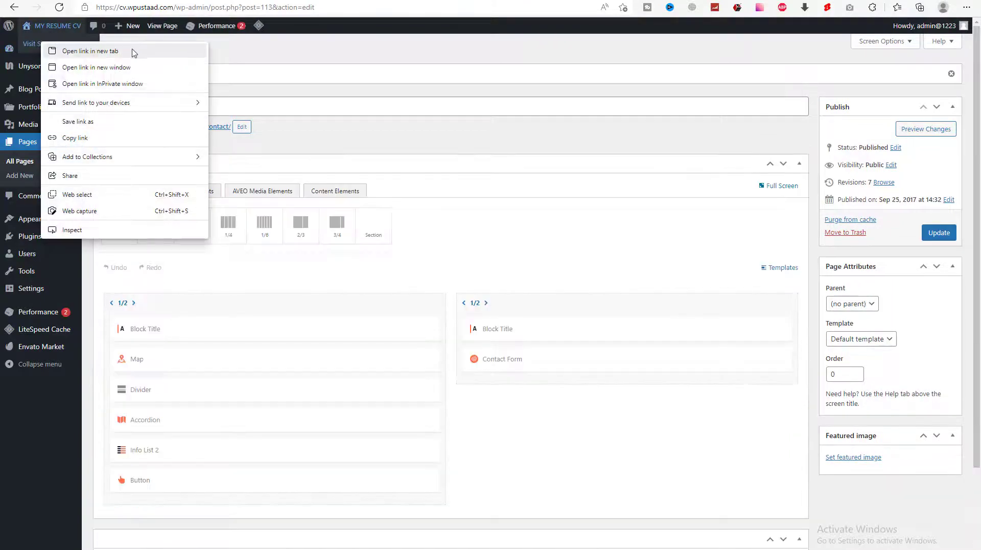
click(131, 48)
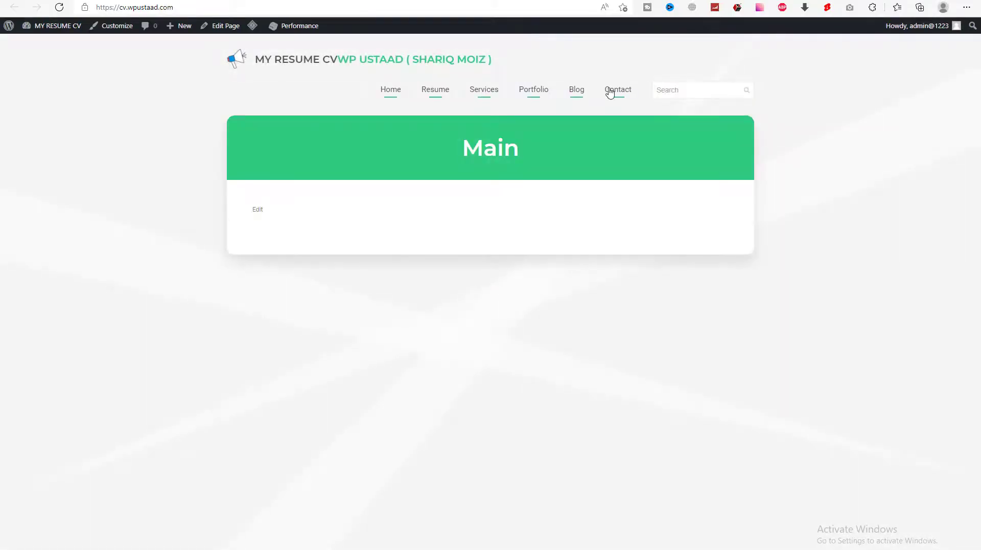
click(609, 93)
drag(177, 7, 38, 7)
key(ctrl+c)
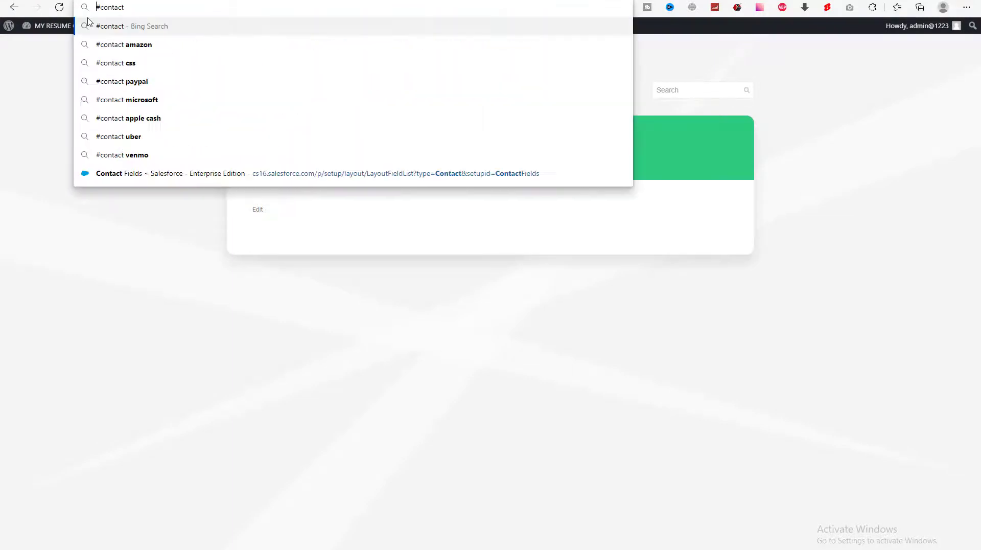
key(ctrl+shift+n)
key(ctrl+v)
key(Return)
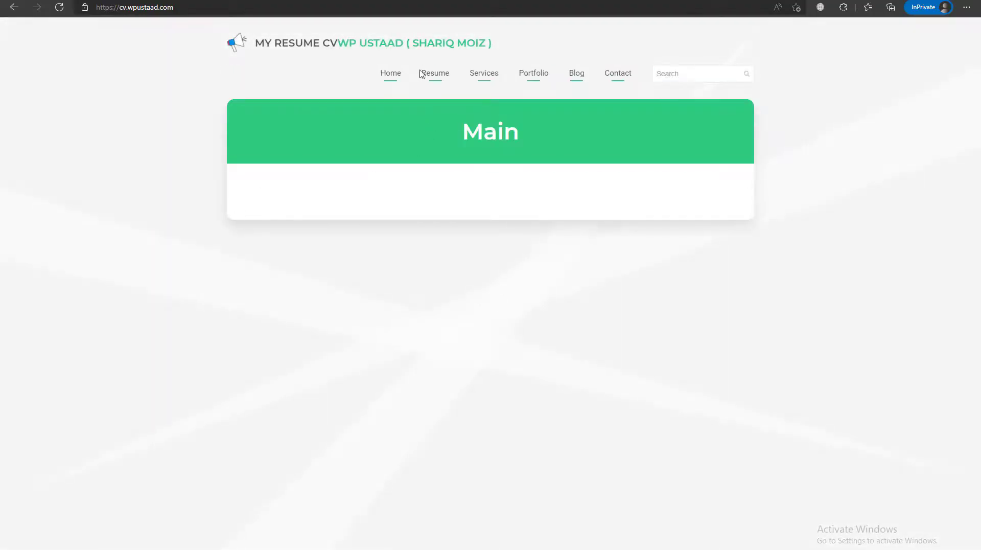
- Give the Main page the AVEO vCard template and update it
key(alt+Tab)
key(alt+Tab)
key(alt+Tab)
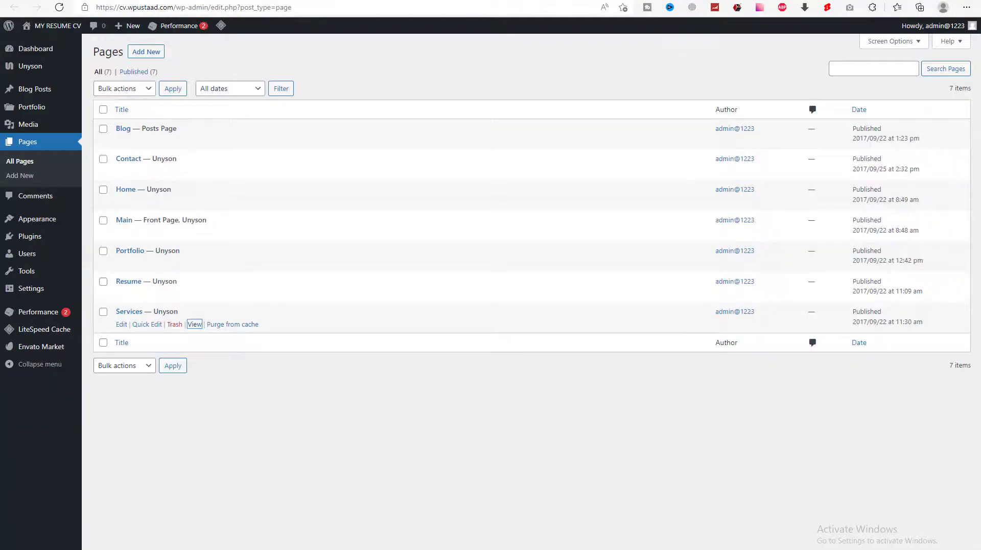
click(122, 233)
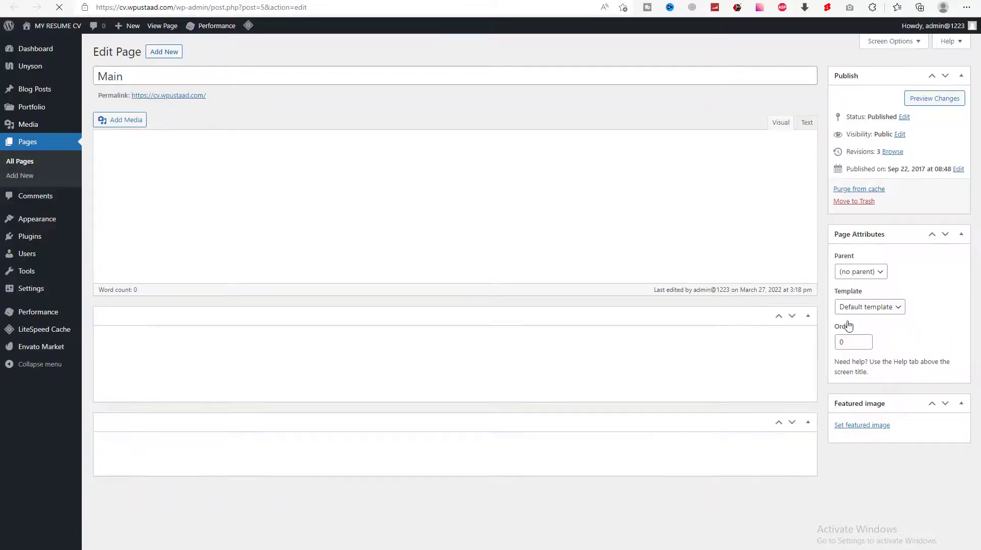
click(861, 307)
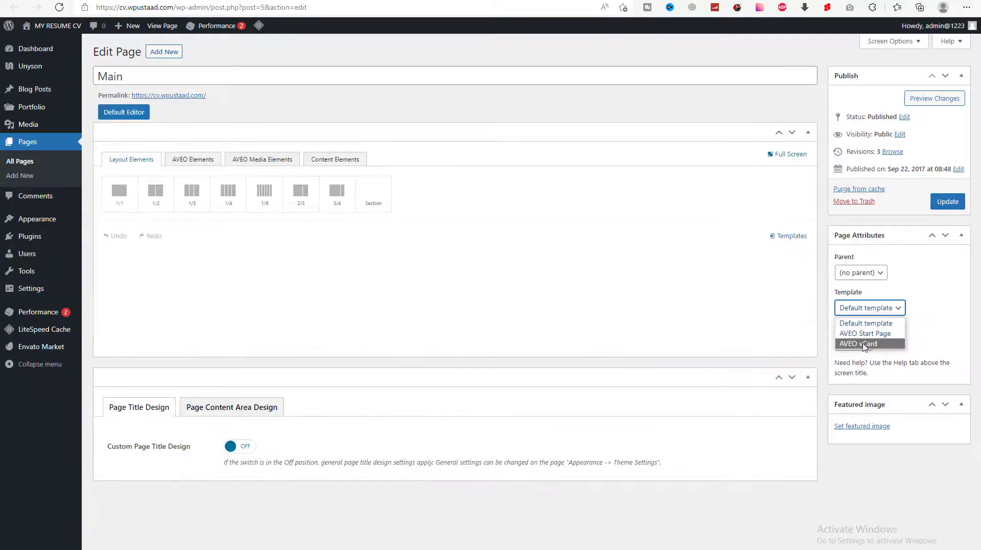
click(863, 343)
click(948, 201)
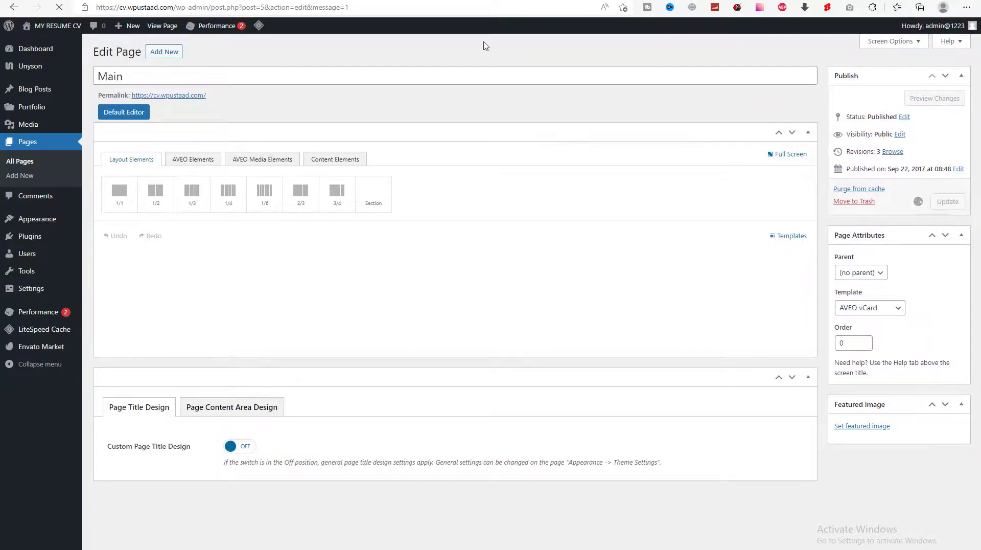
key(alt+Left)
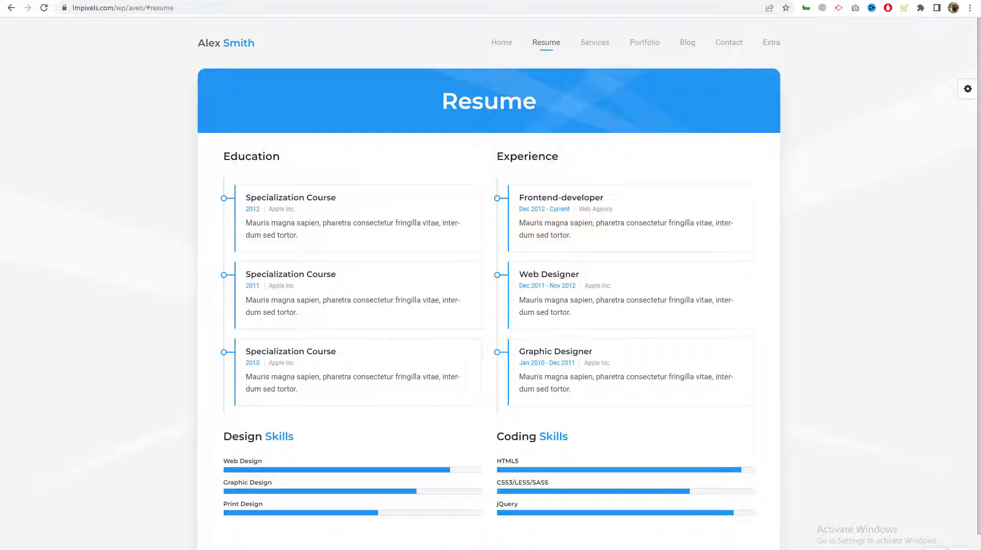
click(373, 531)
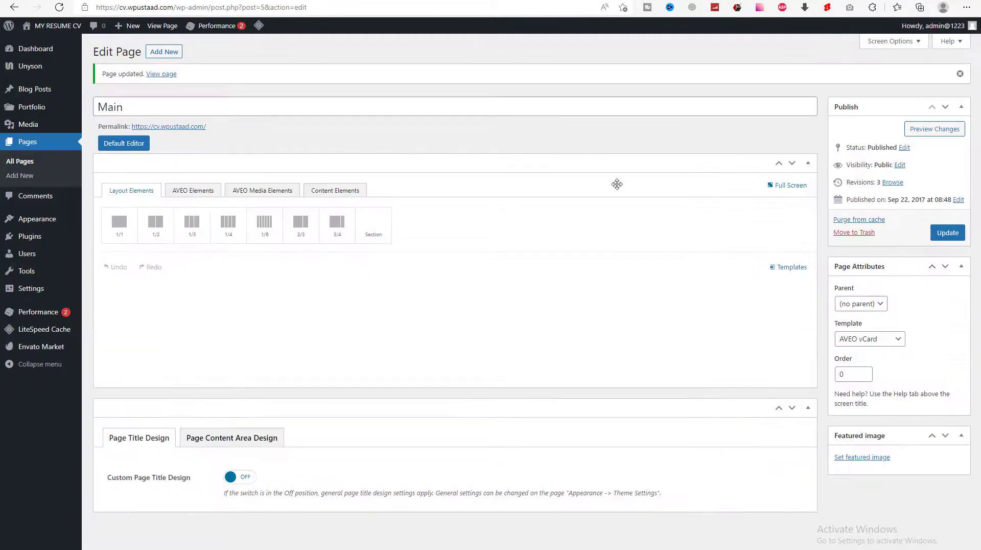
click(861, 339)
click(820, 310)
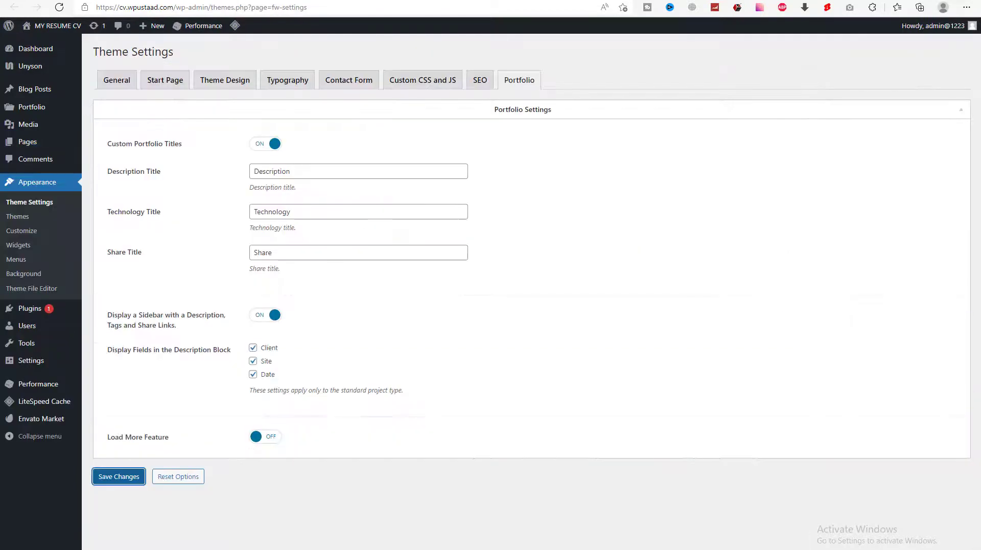
- Review the General and Start Page theme settings, then update Main with Default template
click(119, 86)
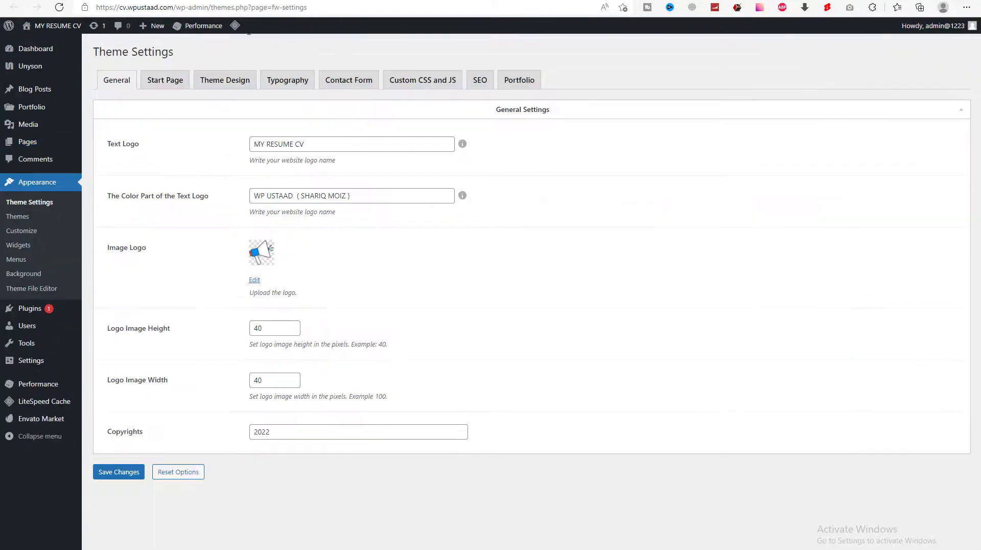
click(157, 79)
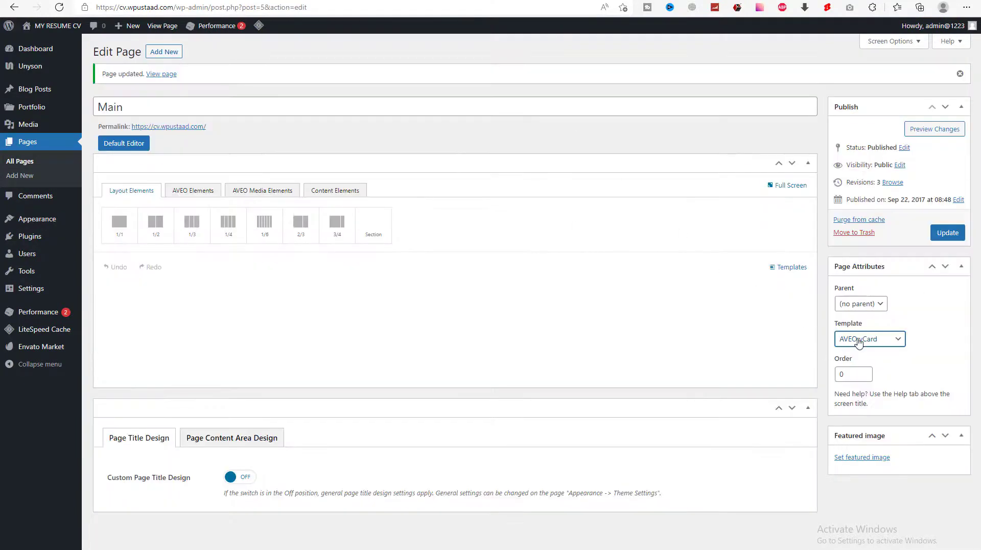
click(869, 338)
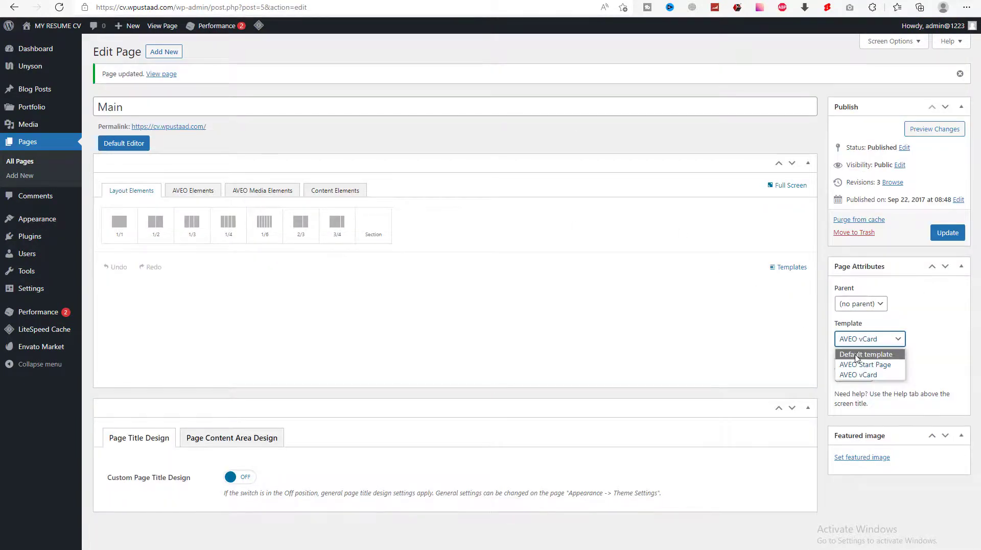
click(857, 356)
click(947, 233)
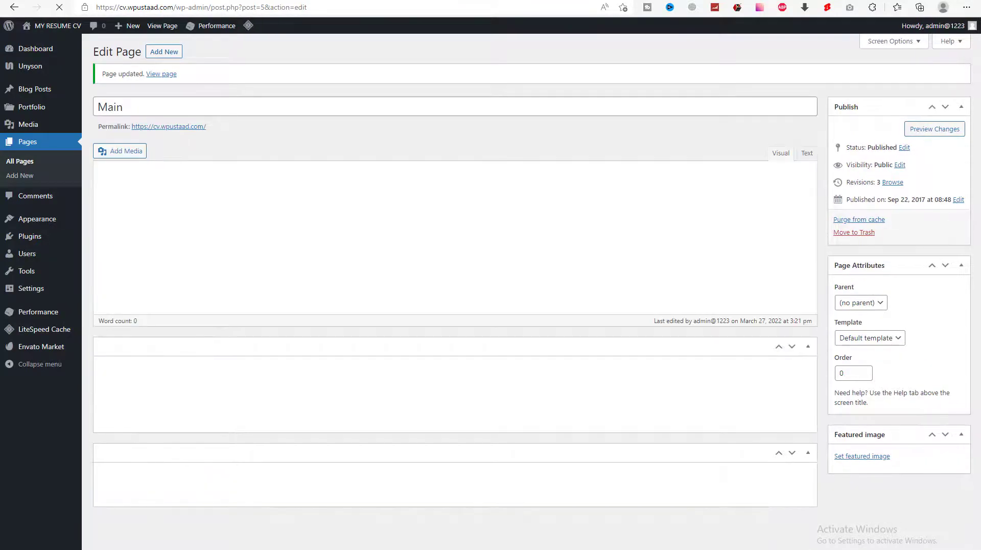
- Switch the Main page back to the AVEO vCard template and update it
click(882, 339)
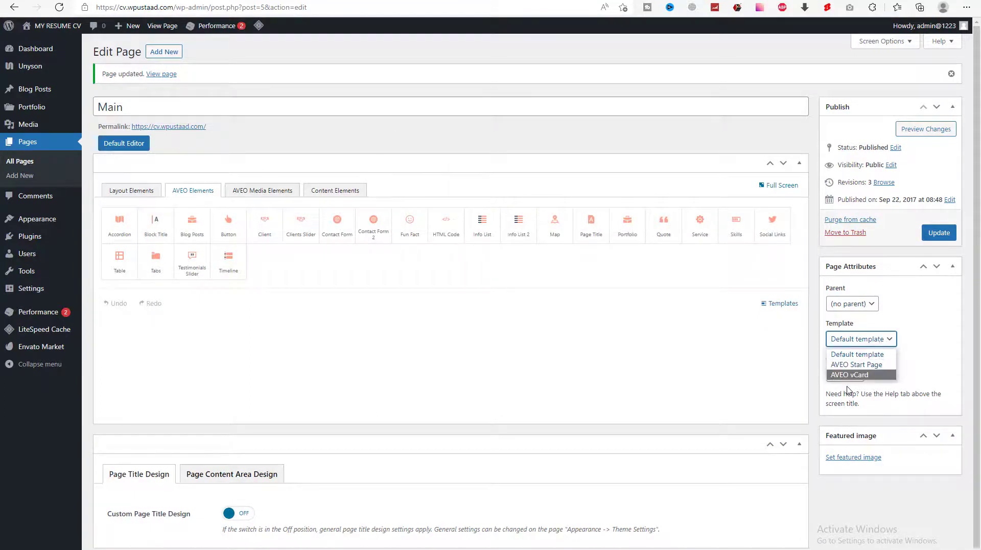
click(851, 375)
click(939, 233)
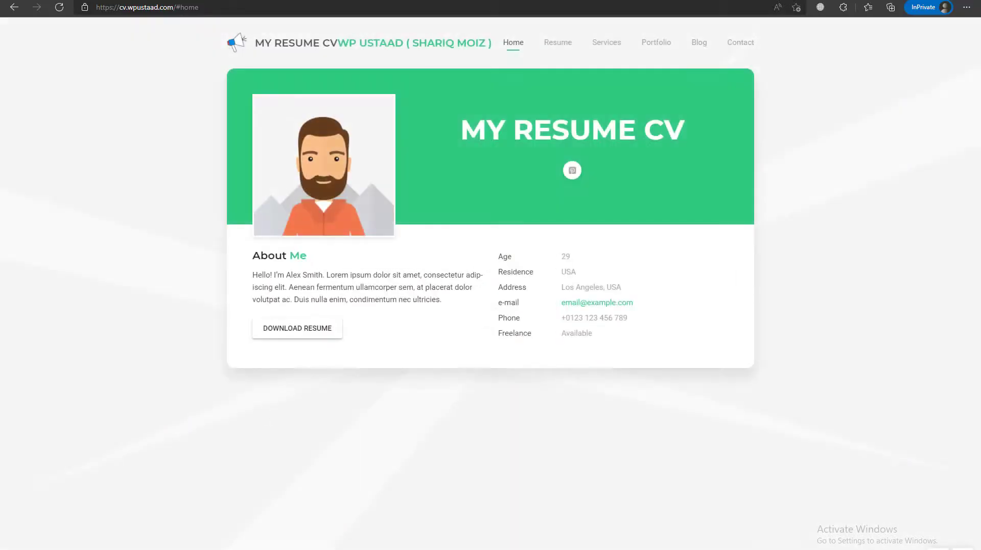
- Browse the General, Start Page, Custom CSS/JS, SEO and Portfolio theme settings tabs
key(alt+Tab)
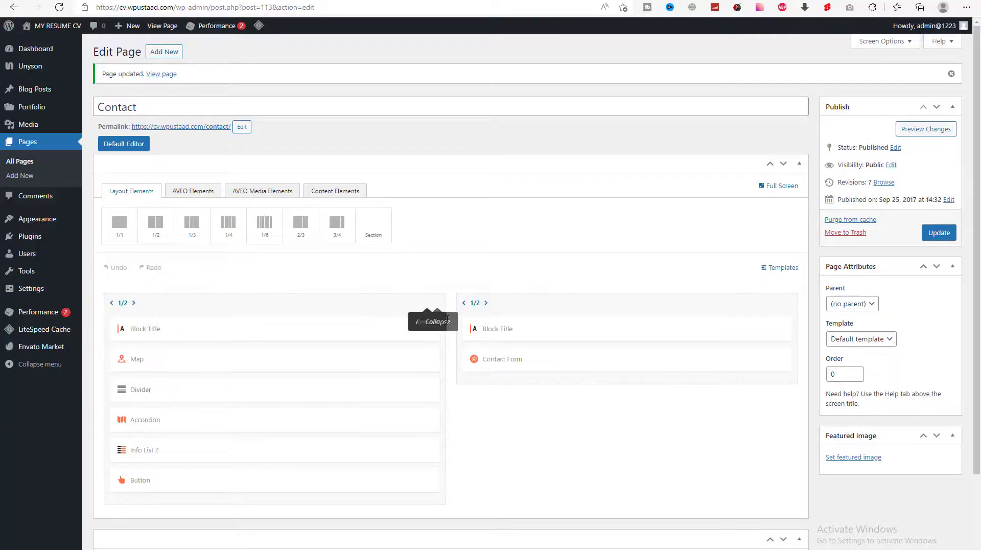
key(alt+Tab)
key(alt+Tab)
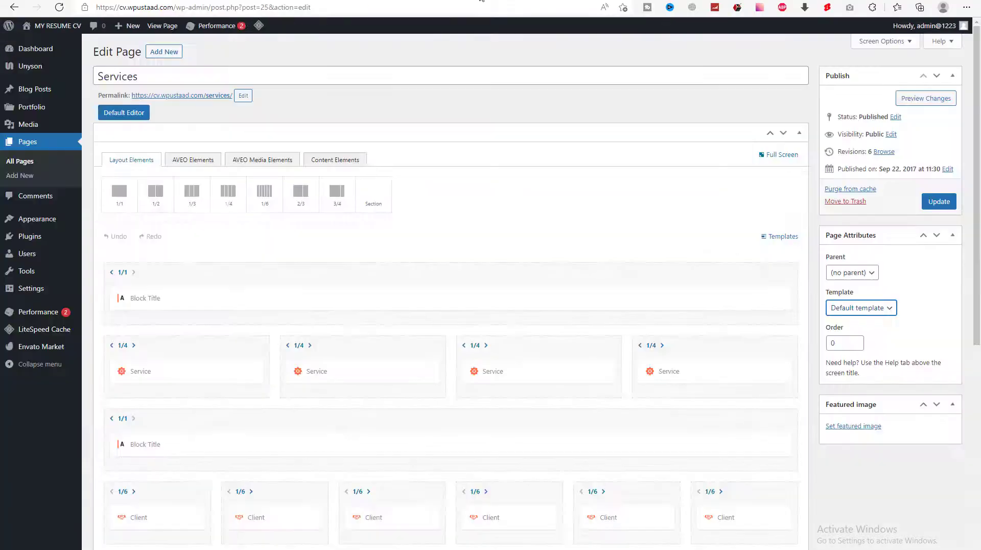
key(alt+Tab)
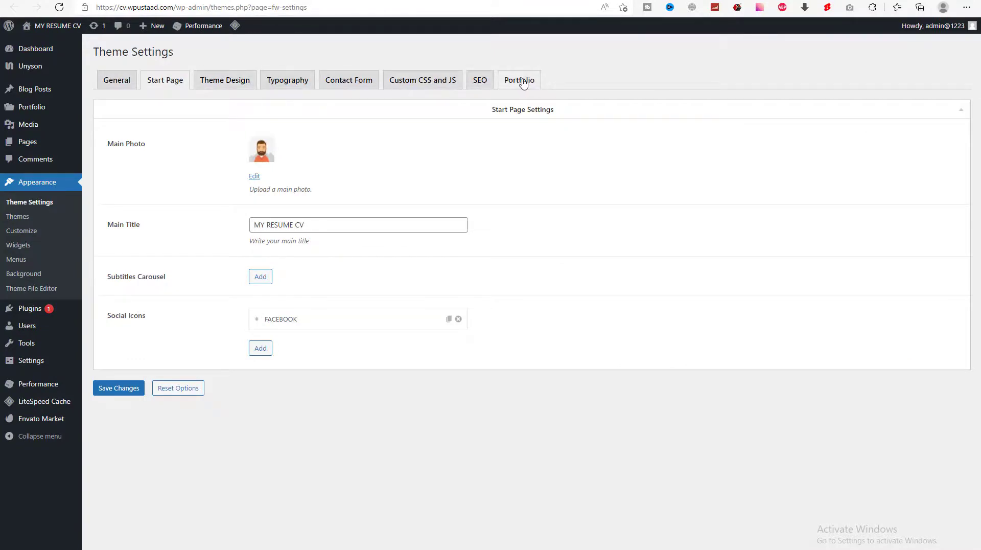
click(128, 80)
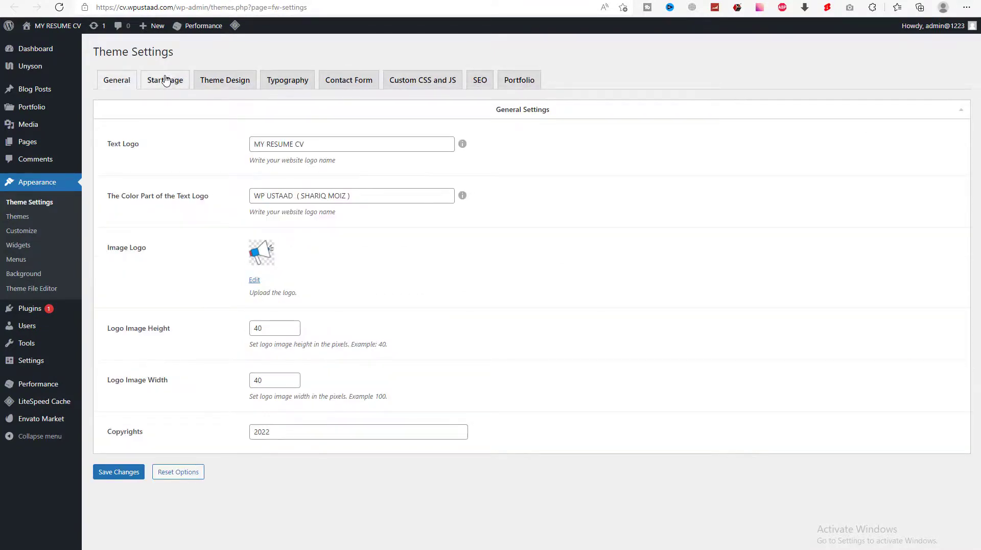
click(174, 79)
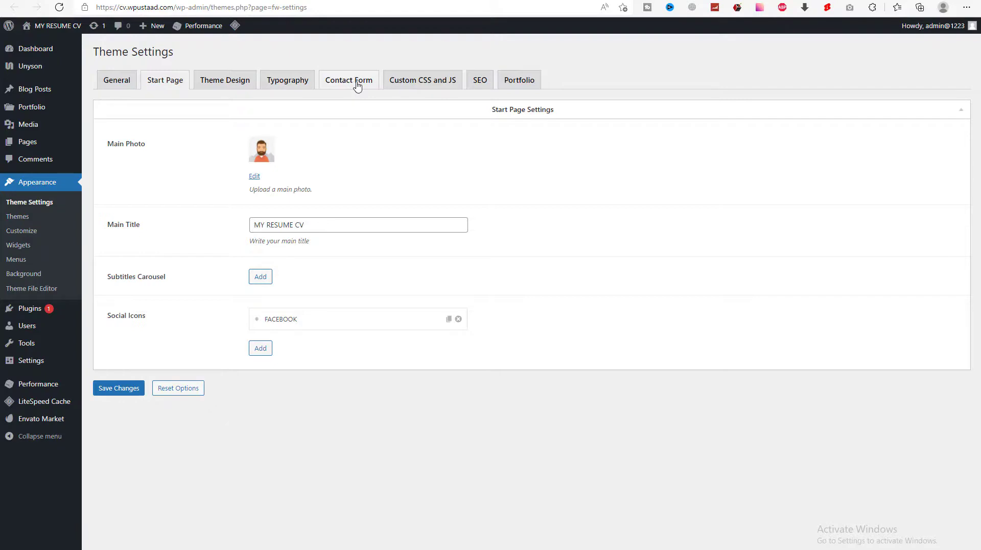
click(409, 87)
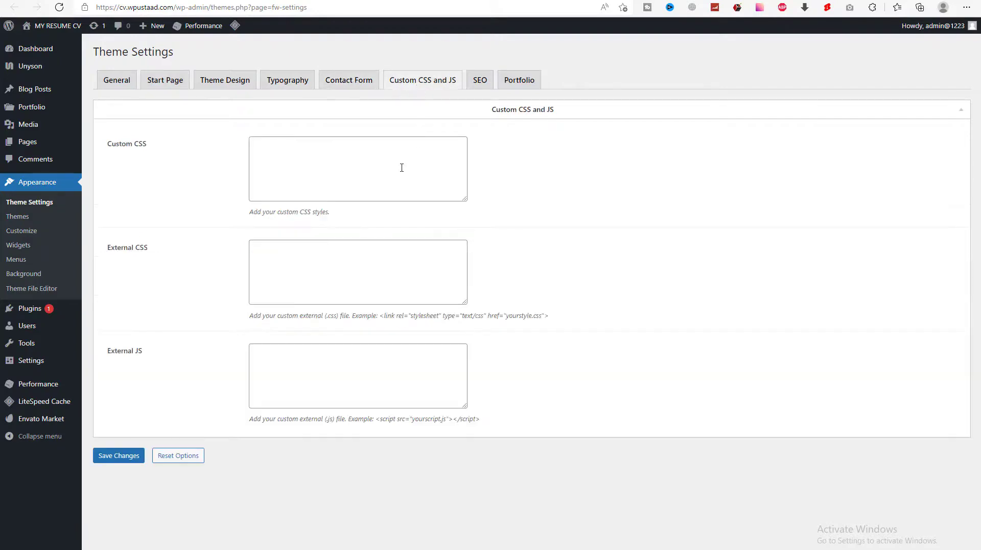
click(478, 87)
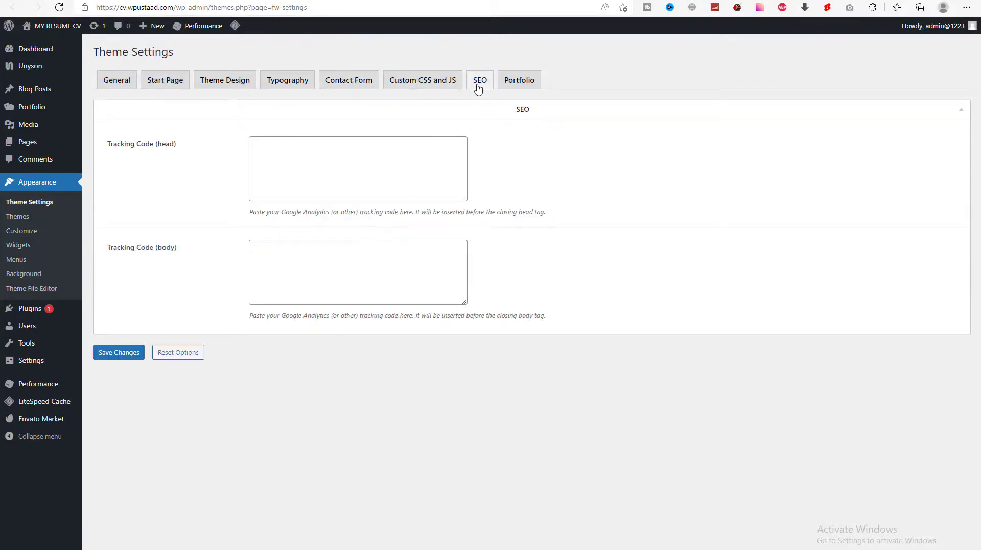
click(519, 80)
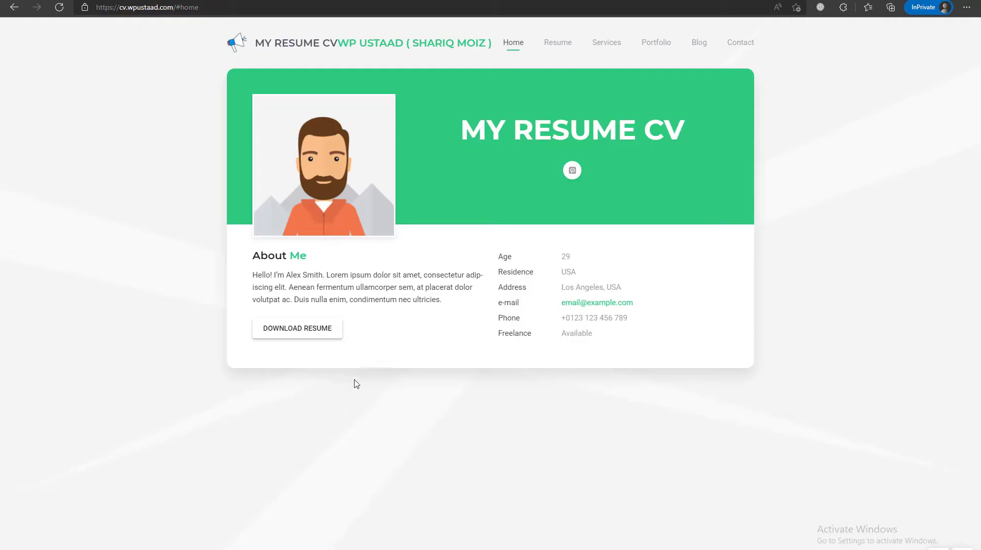
- On the live site, jump to the Resume and then the Contact section
click(559, 43)
click(732, 42)
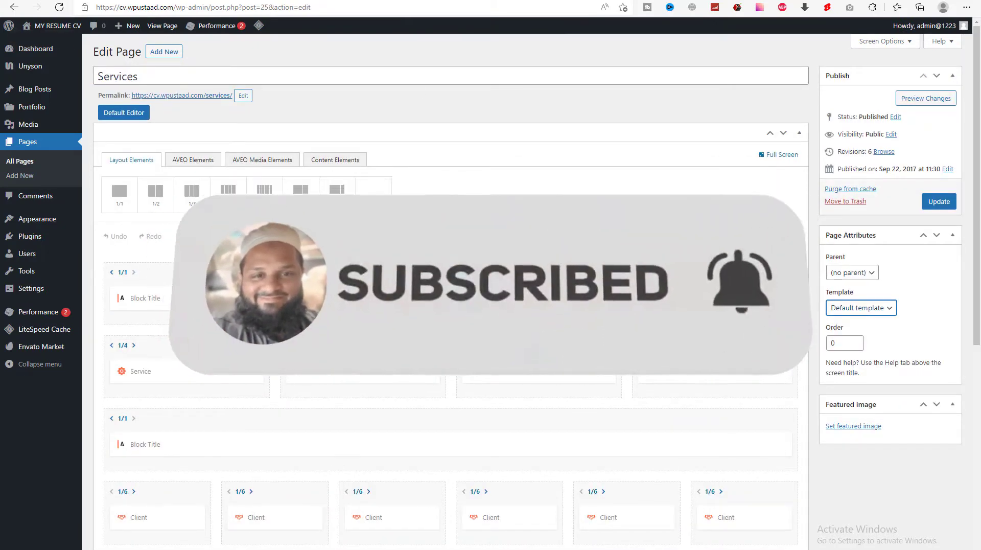
click(358, 506)
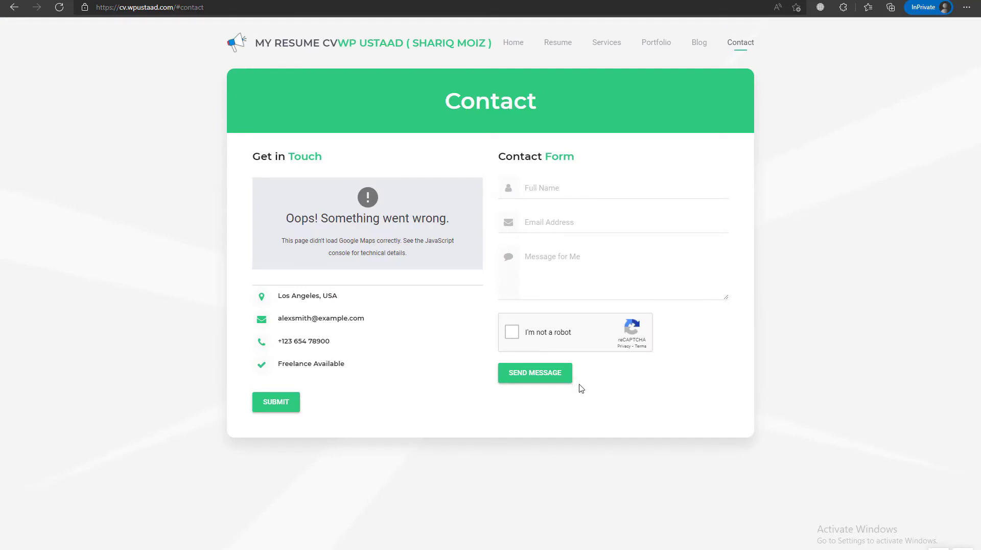